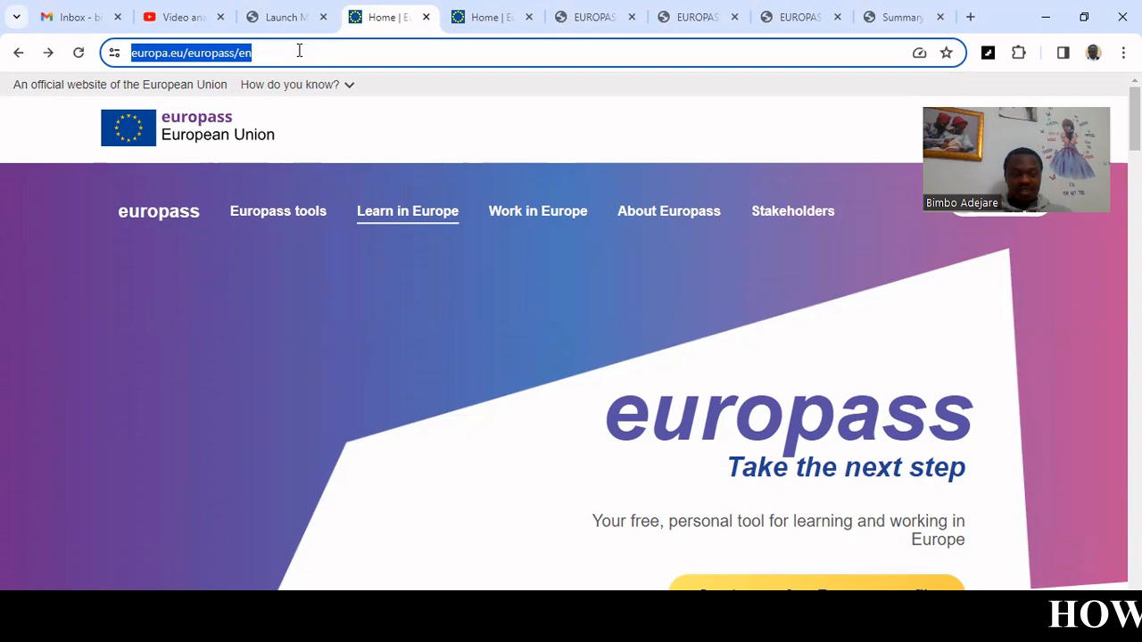
Open the account menu and scroll through the Europass home page to find the CV tools.
mouse_move(474, 204)
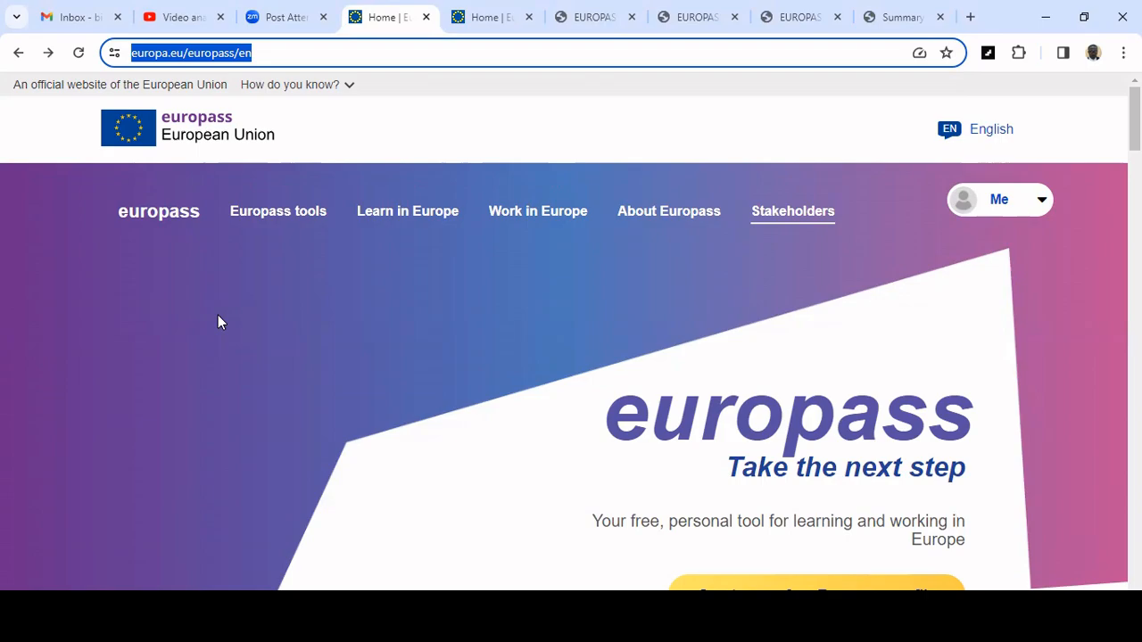
left_click(1040, 207)
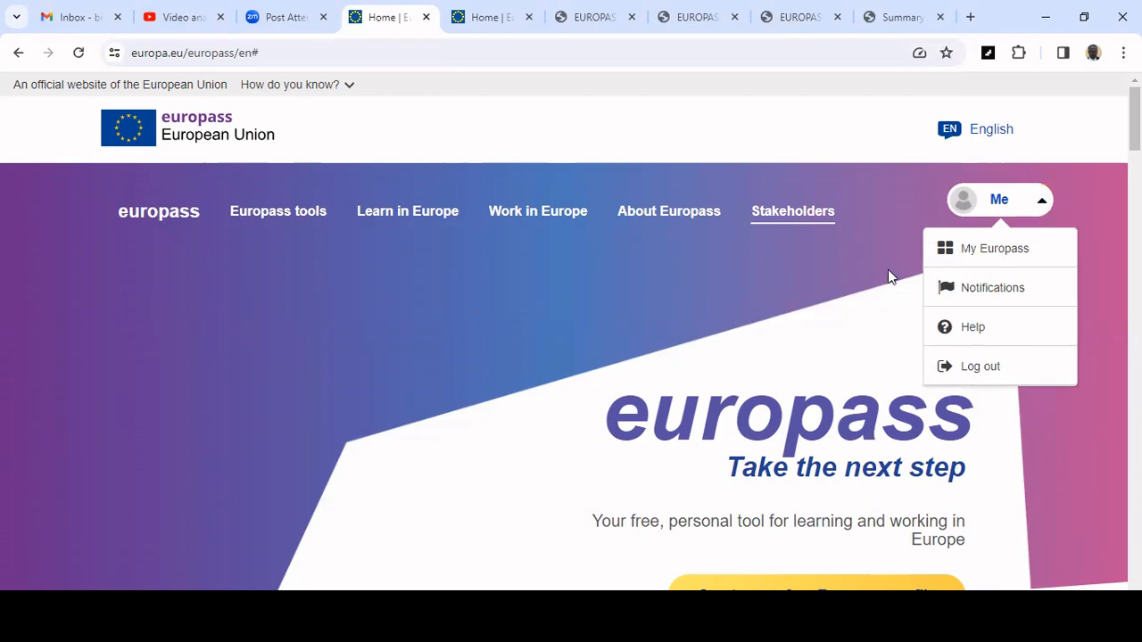
scroll(809, 329, "down", 4)
scroll(808, 334, "up", 4)
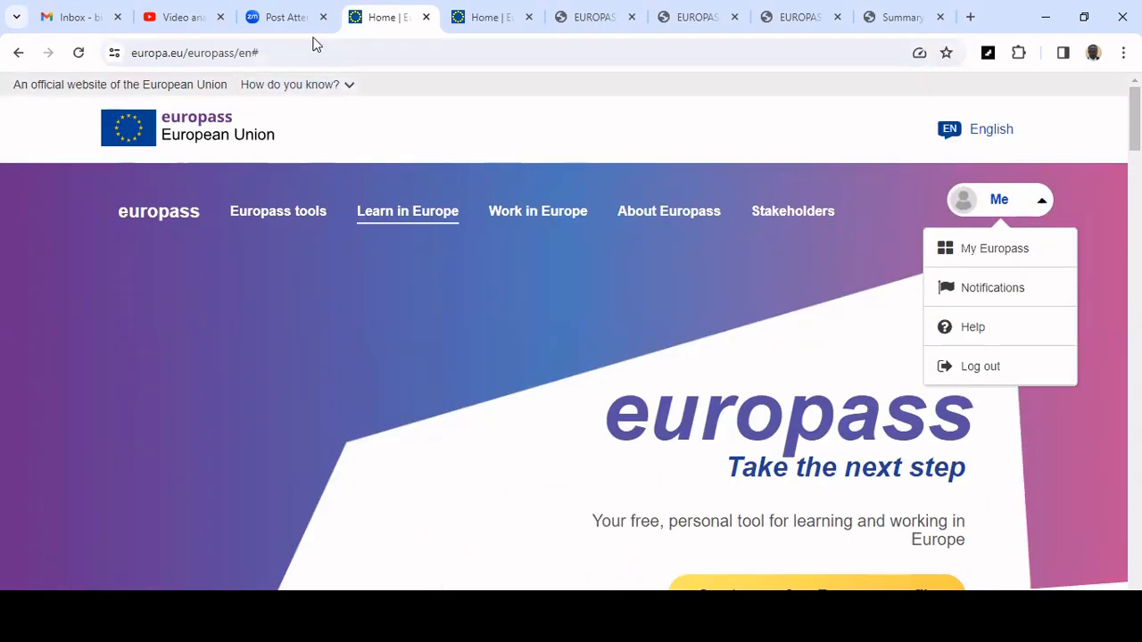
left_click(317, 55)
left_click(681, 312)
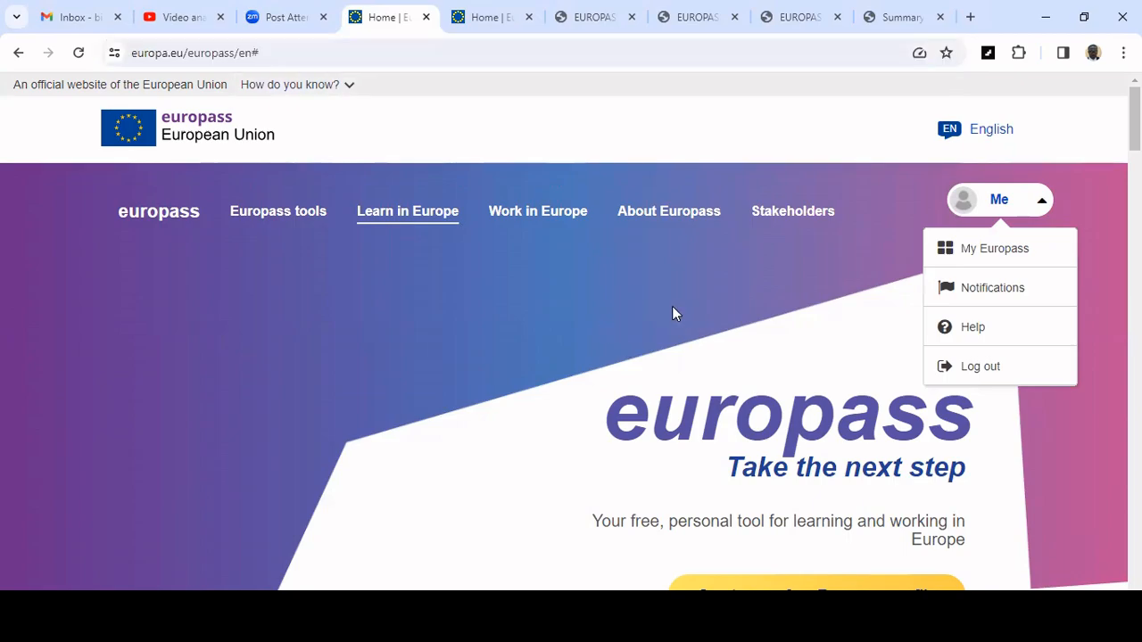
scroll(424, 346, "down", 3)
scroll(425, 346, "down", 4)
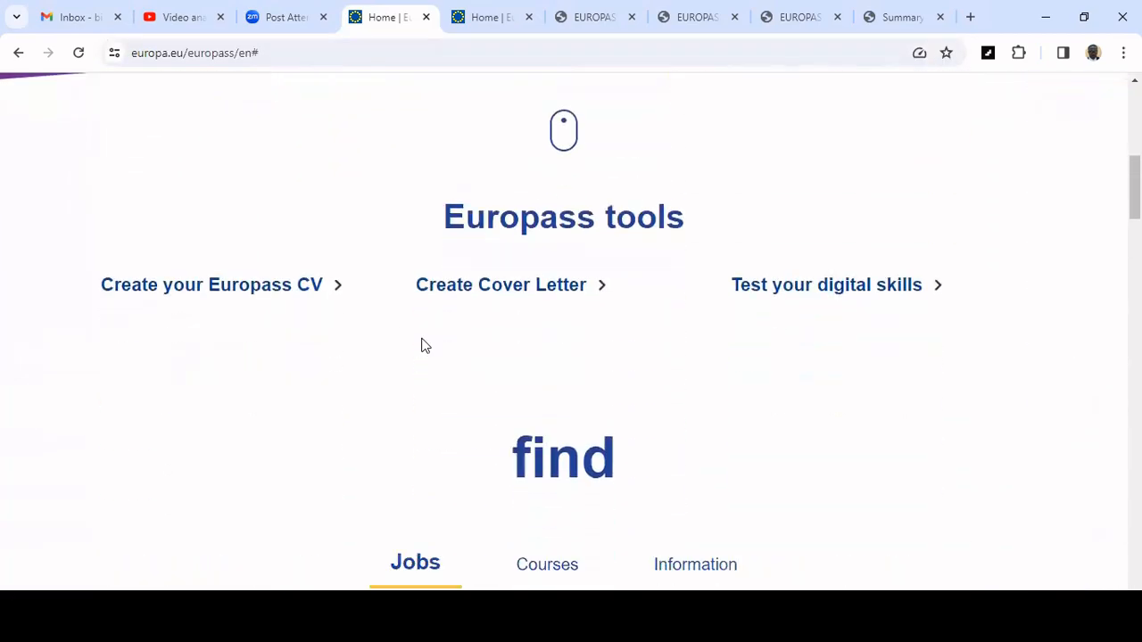
scroll(898, 306, "up", 6)
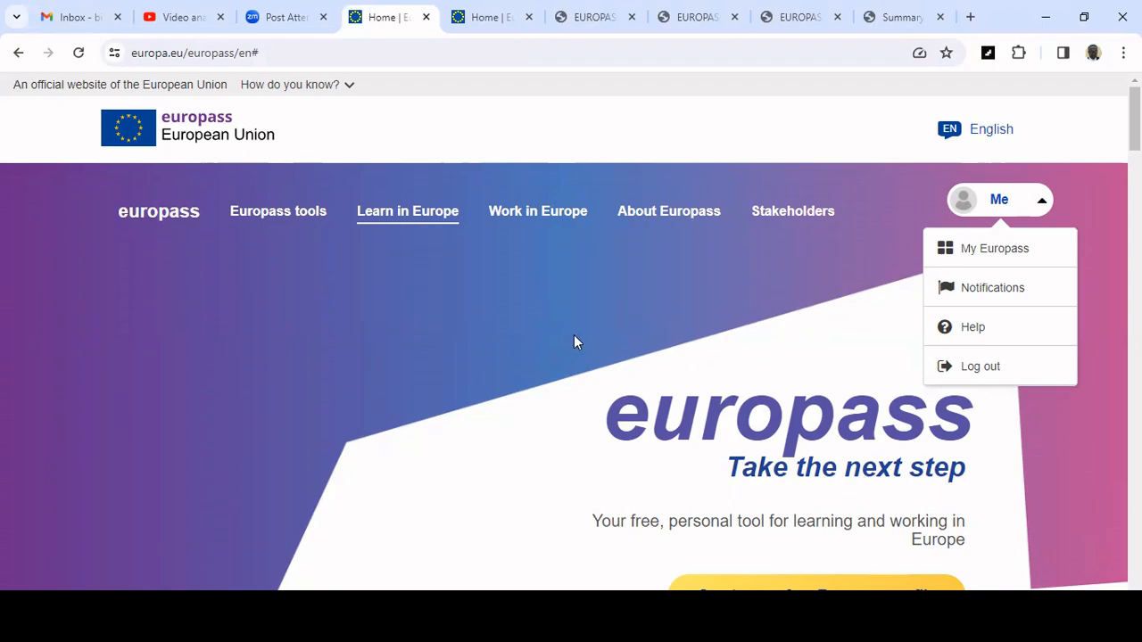
scroll(574, 342, "down", 5)
scroll(574, 342, "up", 1)
scroll(573, 342, "up", 4)
scroll(573, 341, "down", 1)
scroll(574, 342, "up", 1)
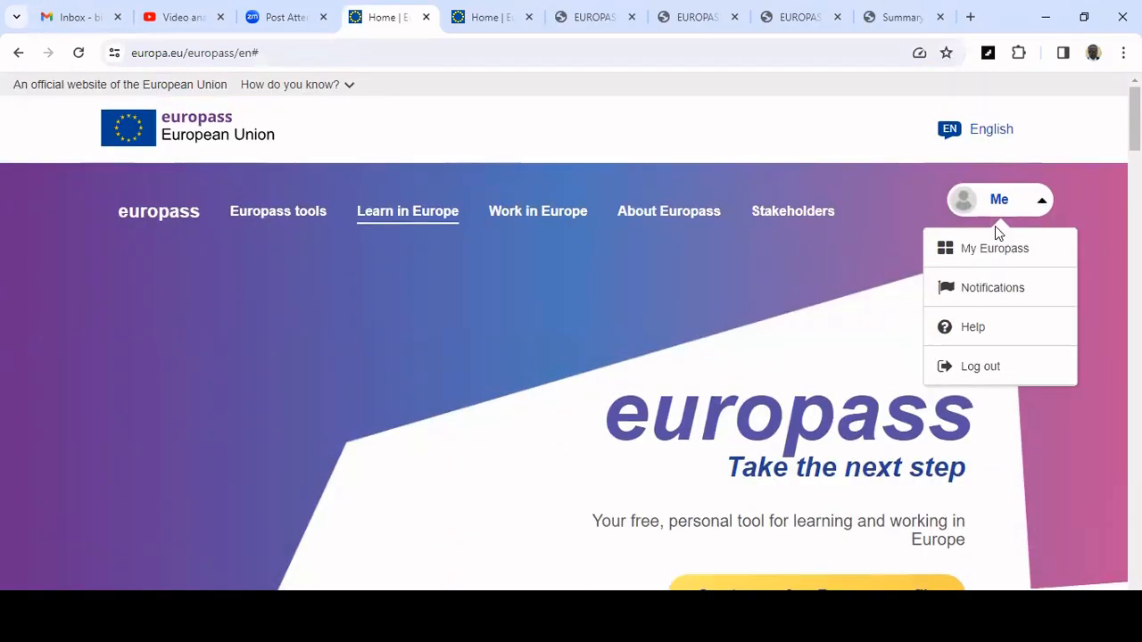
scroll(758, 295, "down", 4)
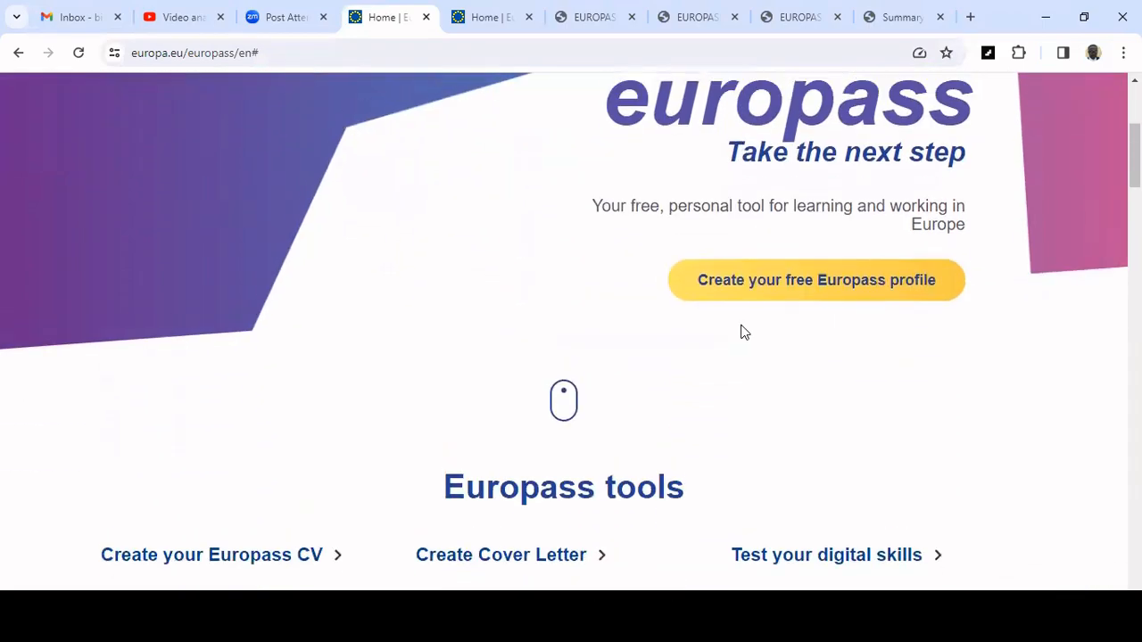
scroll(743, 332, "down", 2)
scroll(356, 286, "down", 1)
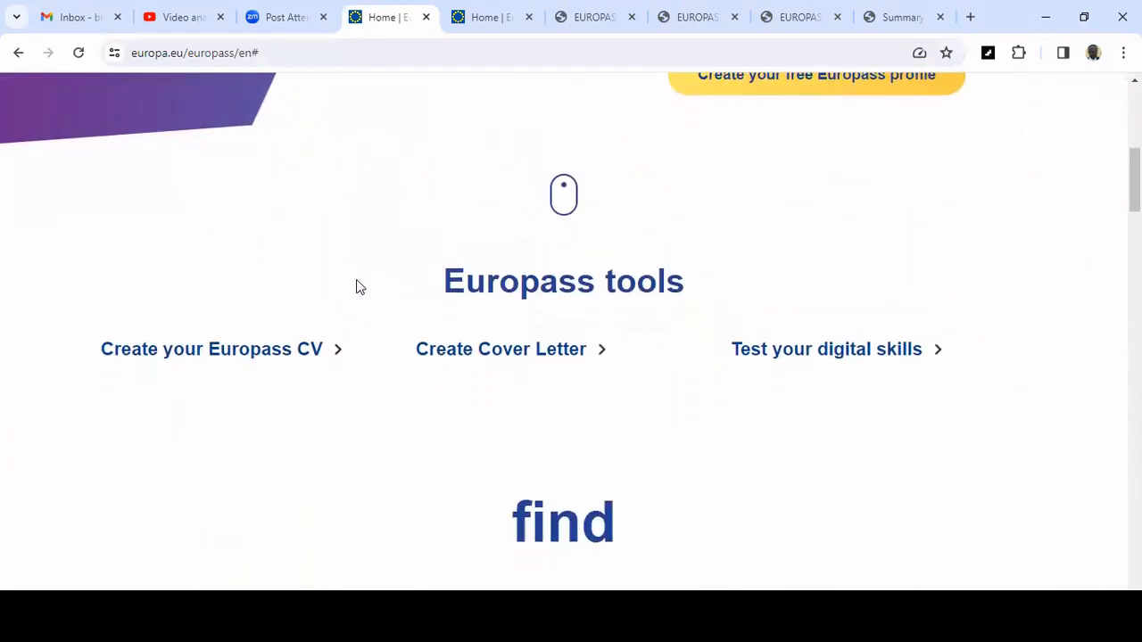
scroll(359, 285, "down", 1)
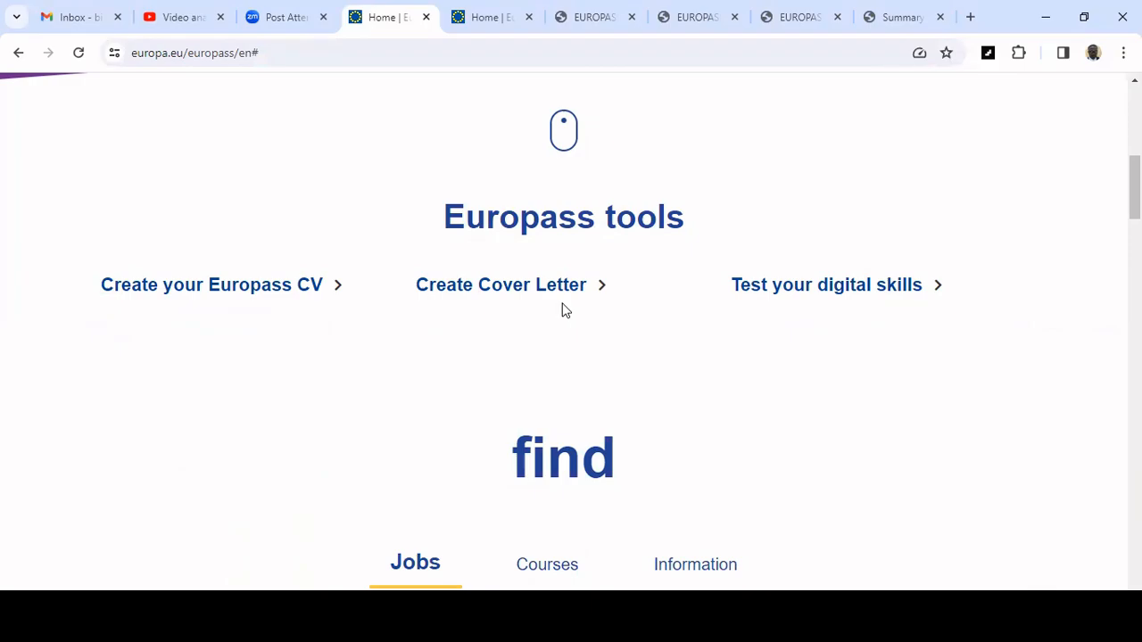
Open Create your Europass CV and start a new CV, continuing past the resume-draft prompt.
left_click(294, 287, "ctrl")
left_click(433, 20)
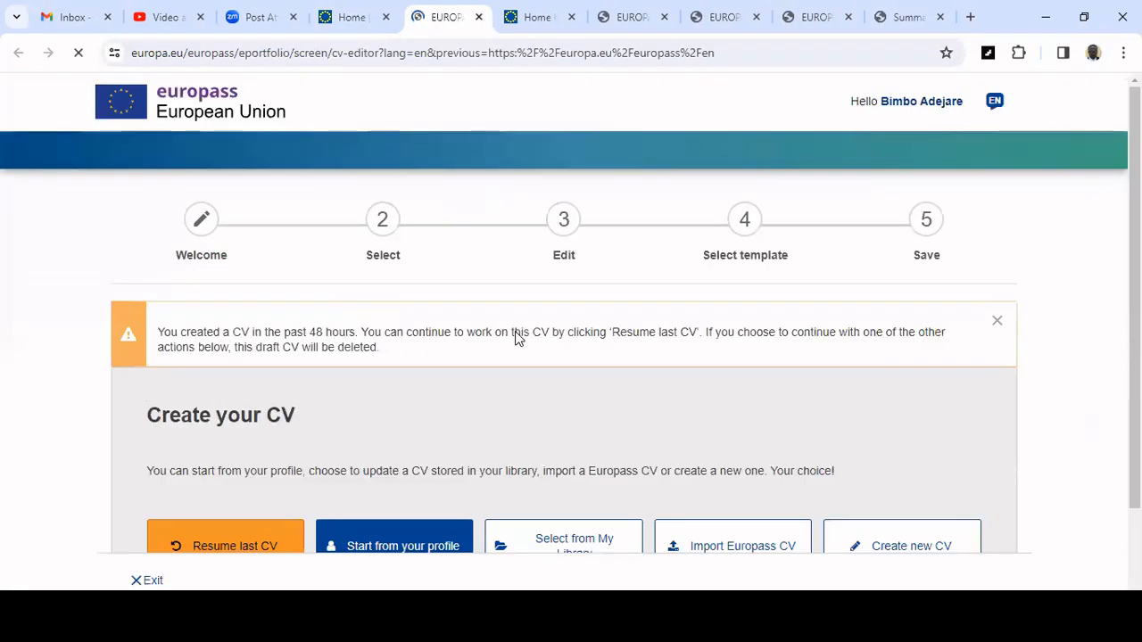
scroll(515, 331, "down", 1)
scroll(515, 331, "up", 1)
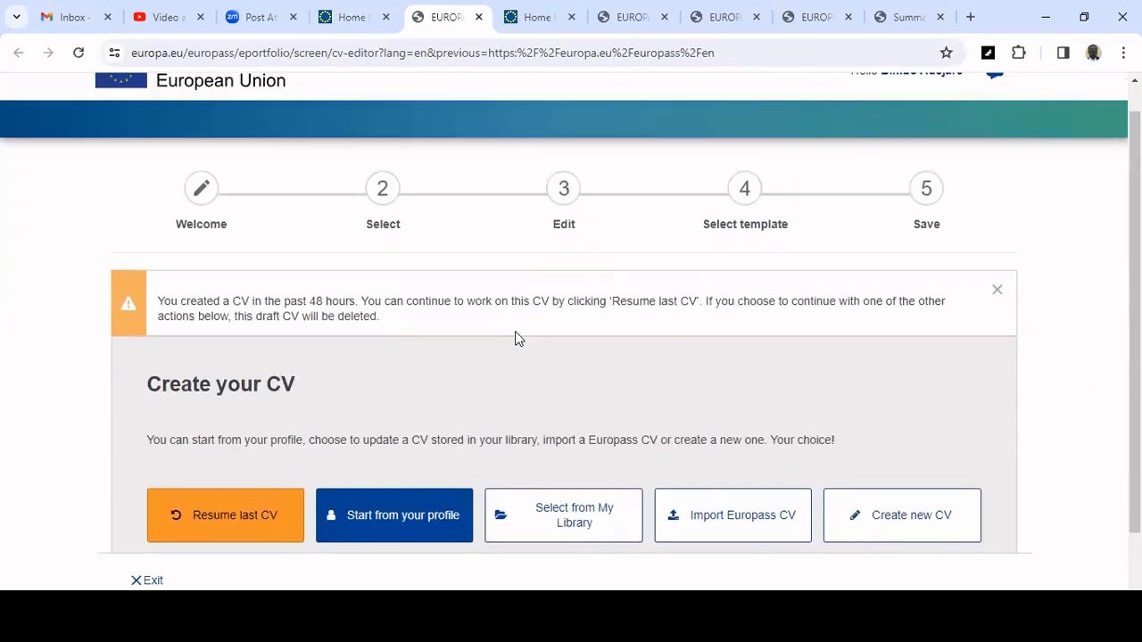
scroll(245, 505, "down", 1)
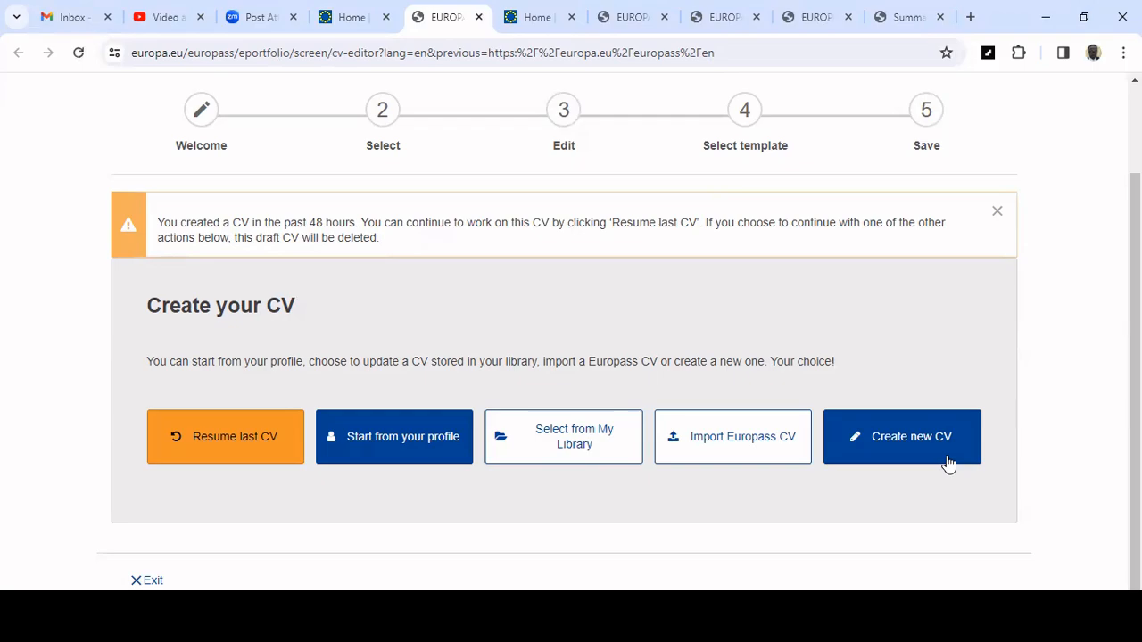
left_click(919, 461)
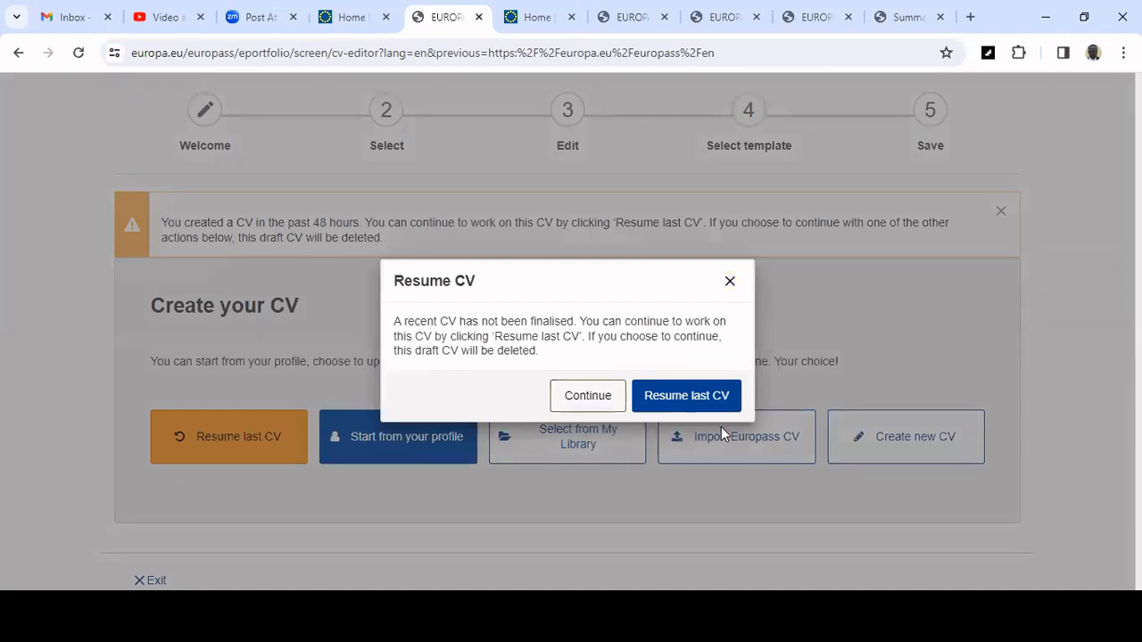
left_click(593, 400)
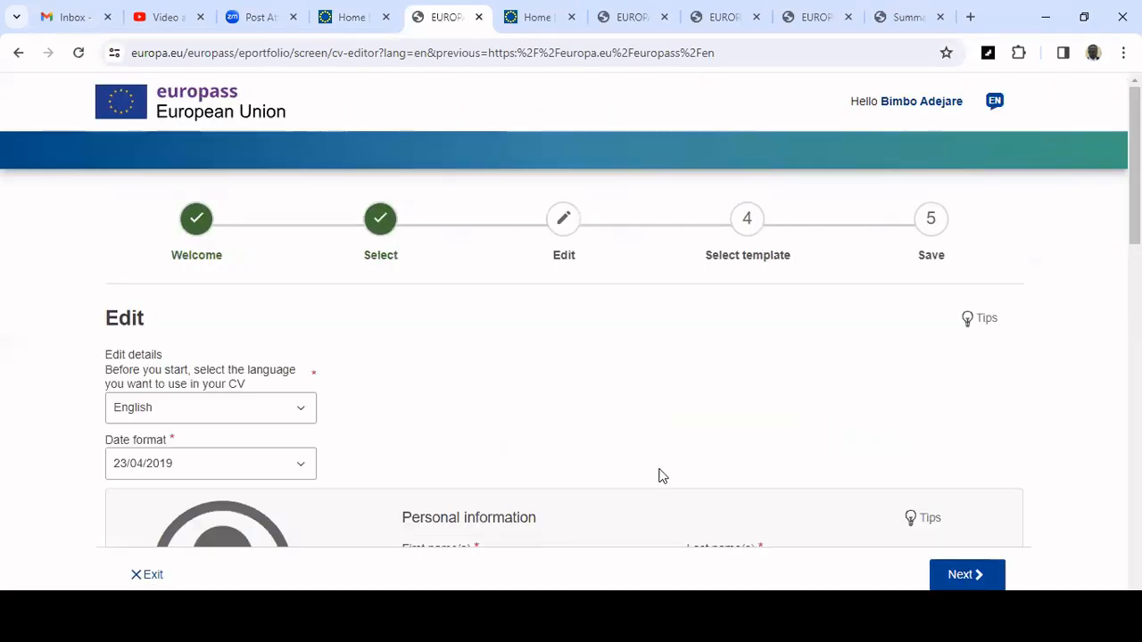
Review the CV language and date format settings at the top of the editor.
scroll(662, 455, "down", 1)
scroll(625, 232, "down", 1)
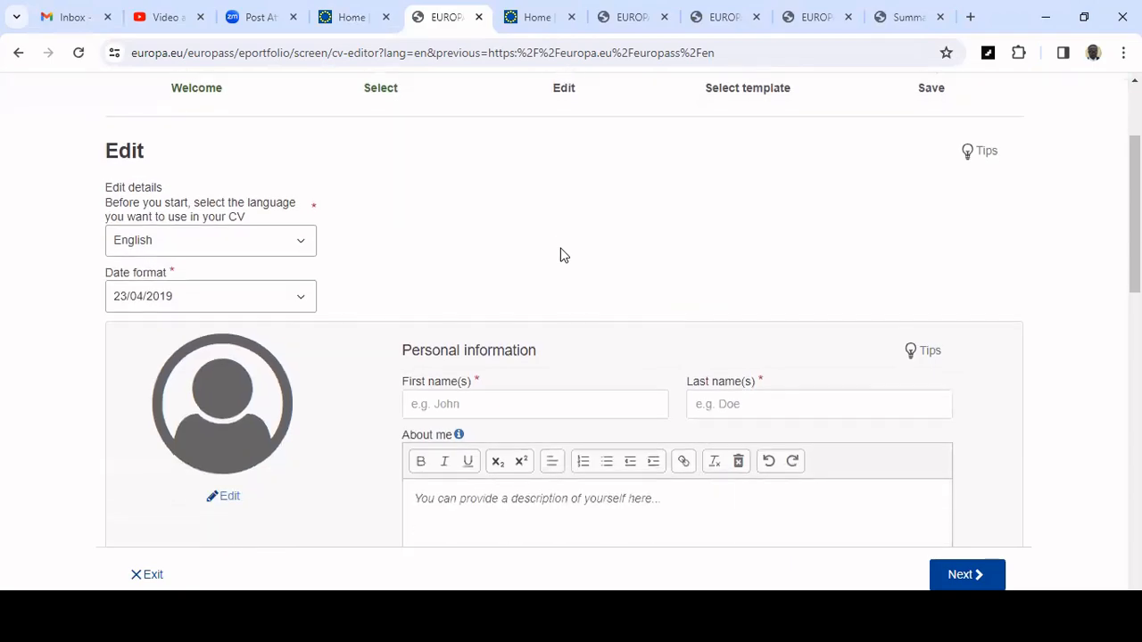
left_click(302, 244)
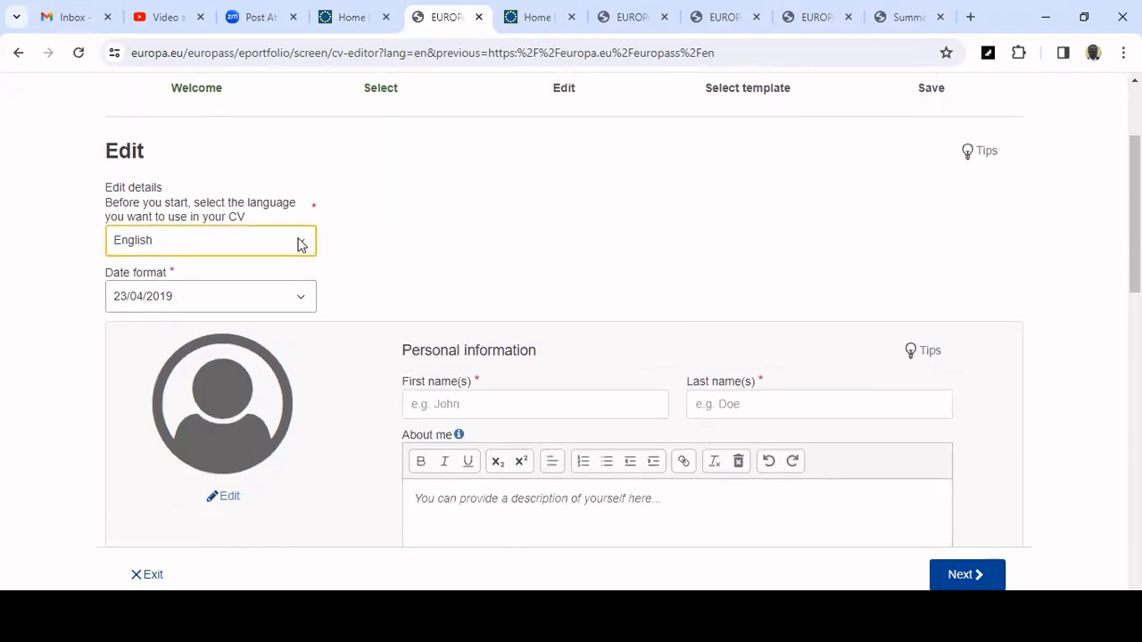
scroll(473, 247, "up", 1)
scroll(473, 247, "up", 2)
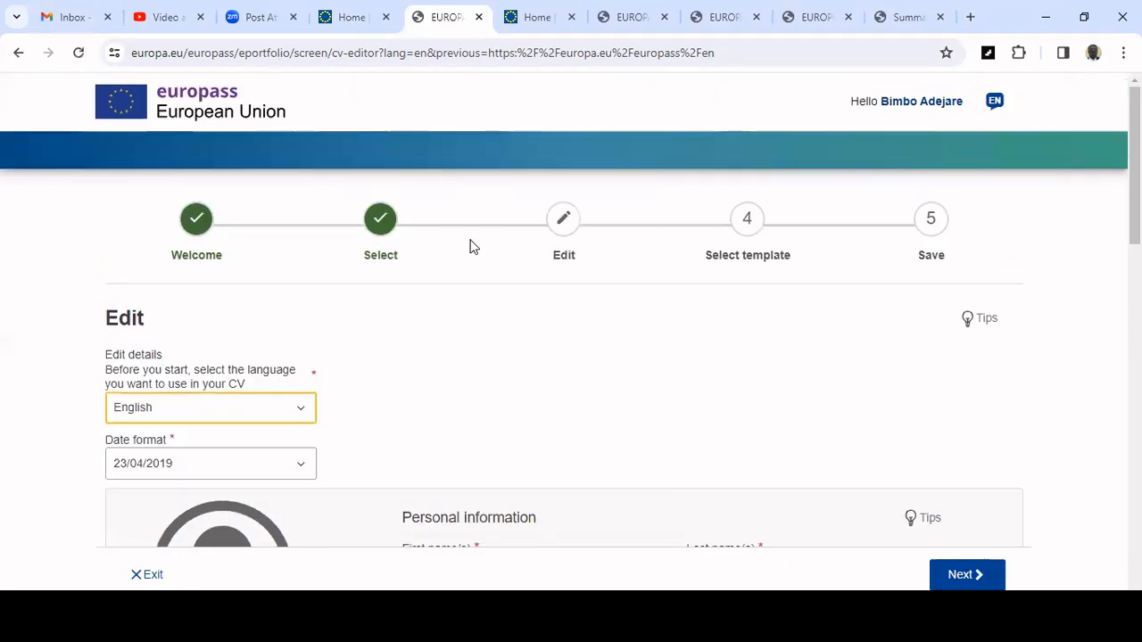
scroll(451, 264, "down", 2)
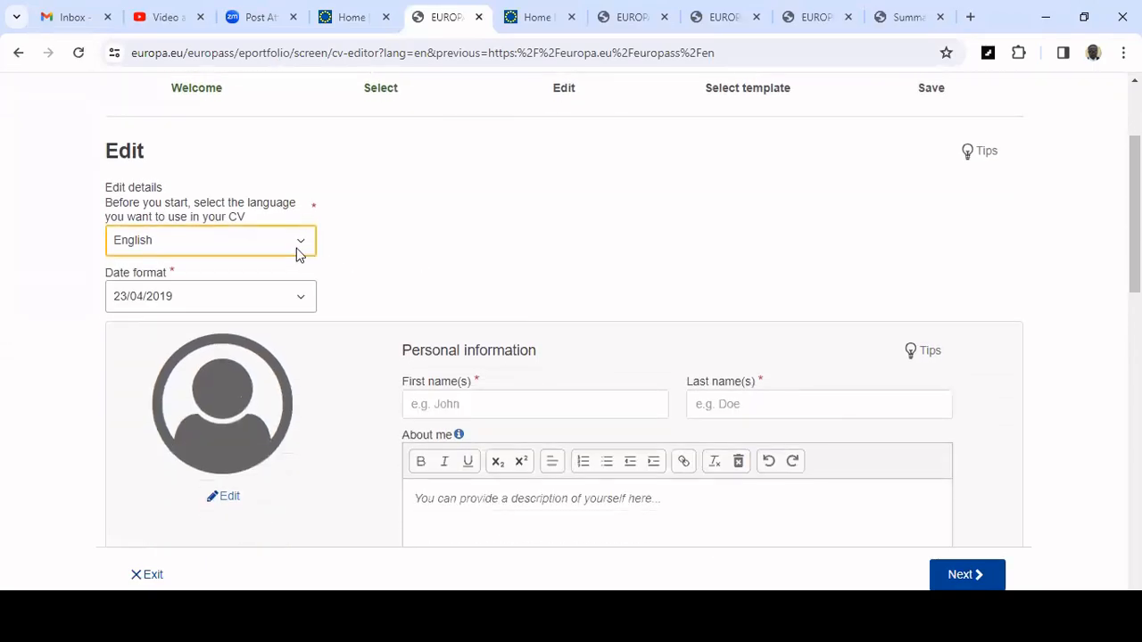
left_click(101, 271)
left_click_drag(100, 266, 186, 262)
left_click(189, 265)
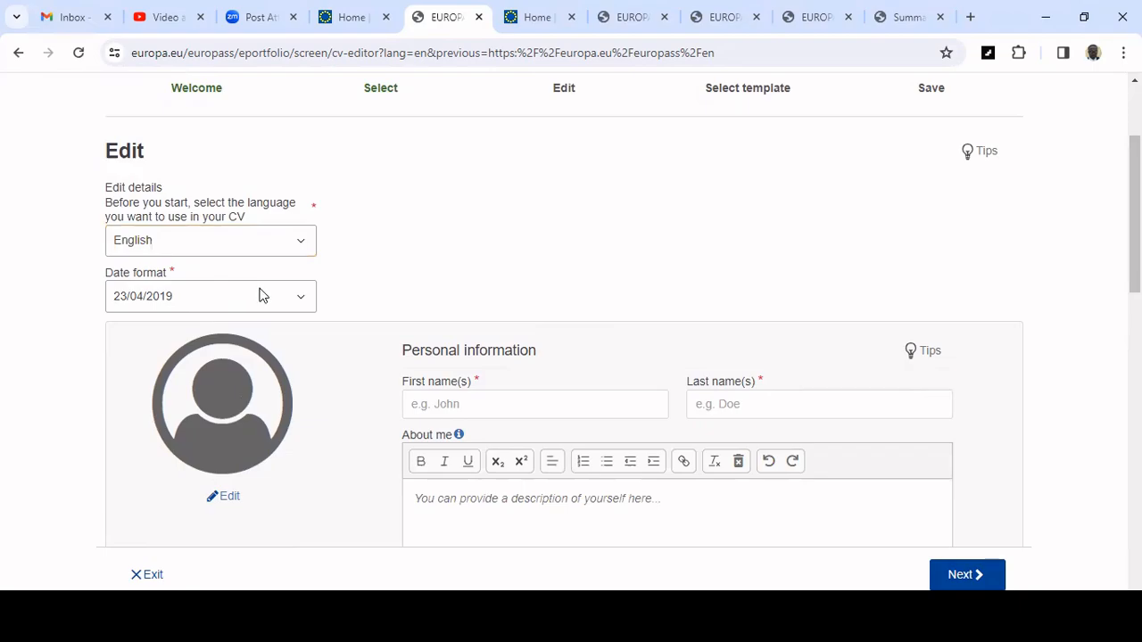
scroll(287, 287, "down", 2)
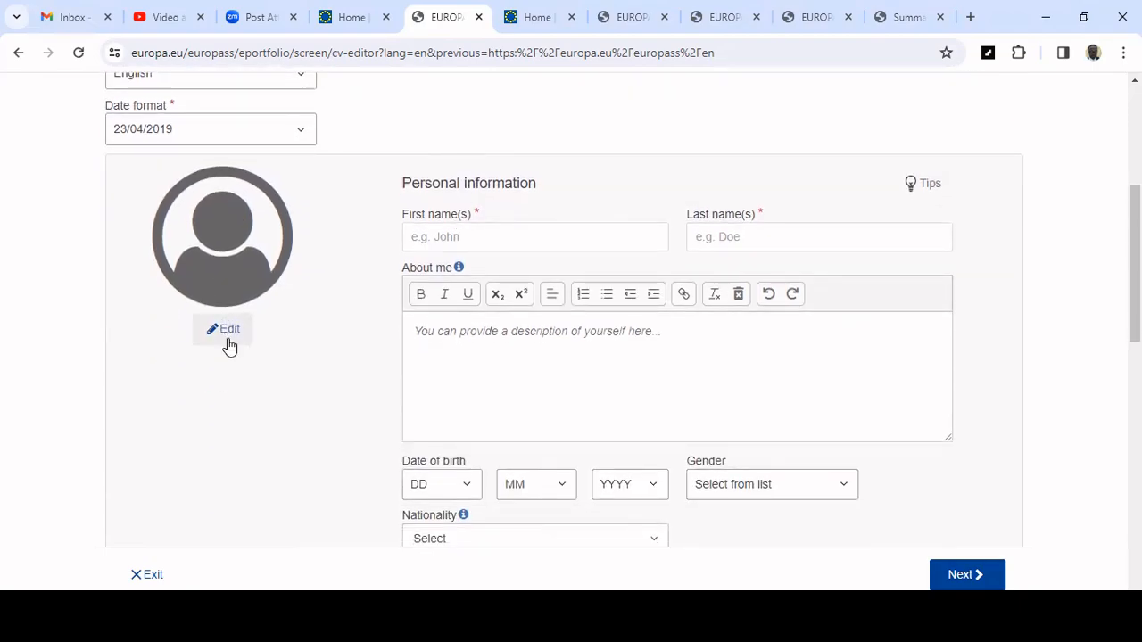
Open the profile picture editor and browse to the Pictures folder to choose a file.
left_click(226, 336)
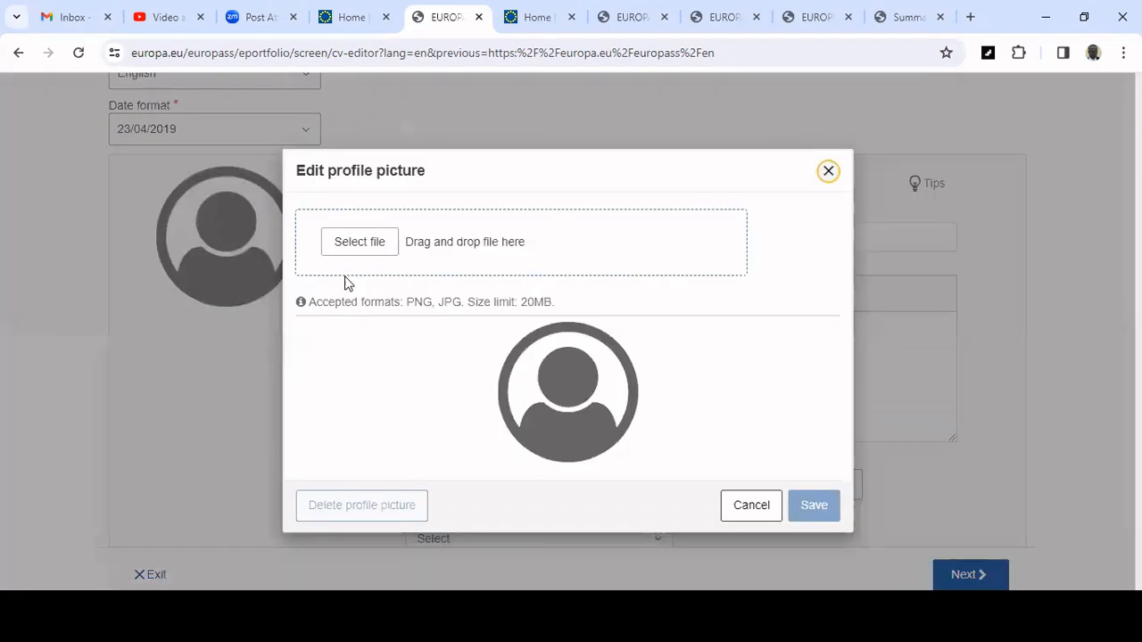
left_click(594, 334)
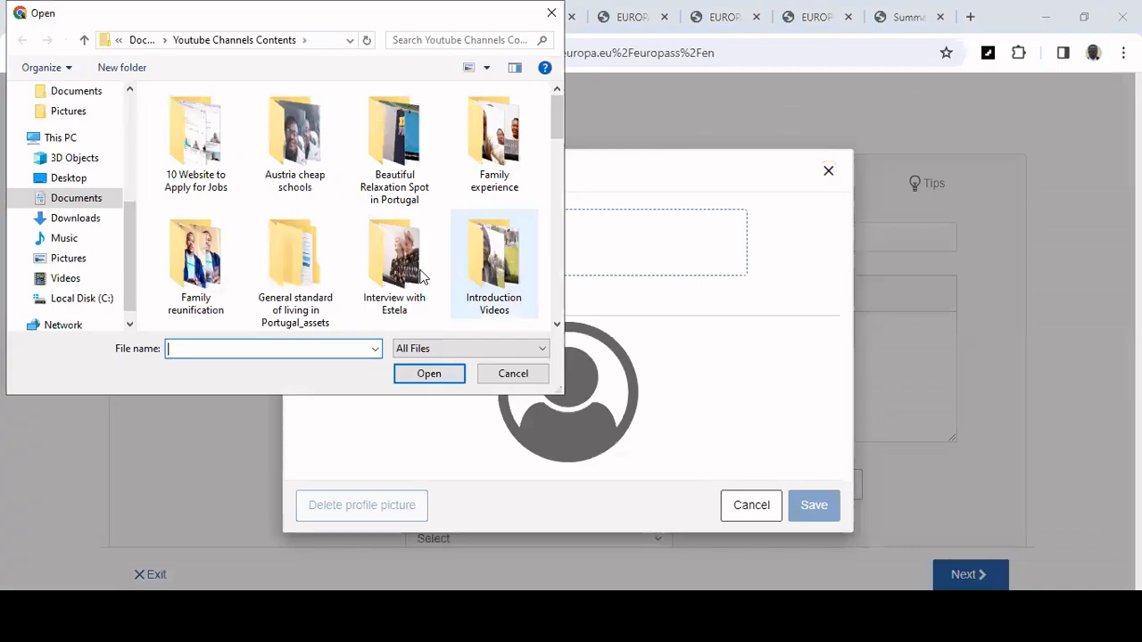
scroll(417, 277, "down", 3)
scroll(418, 277, "down", 5)
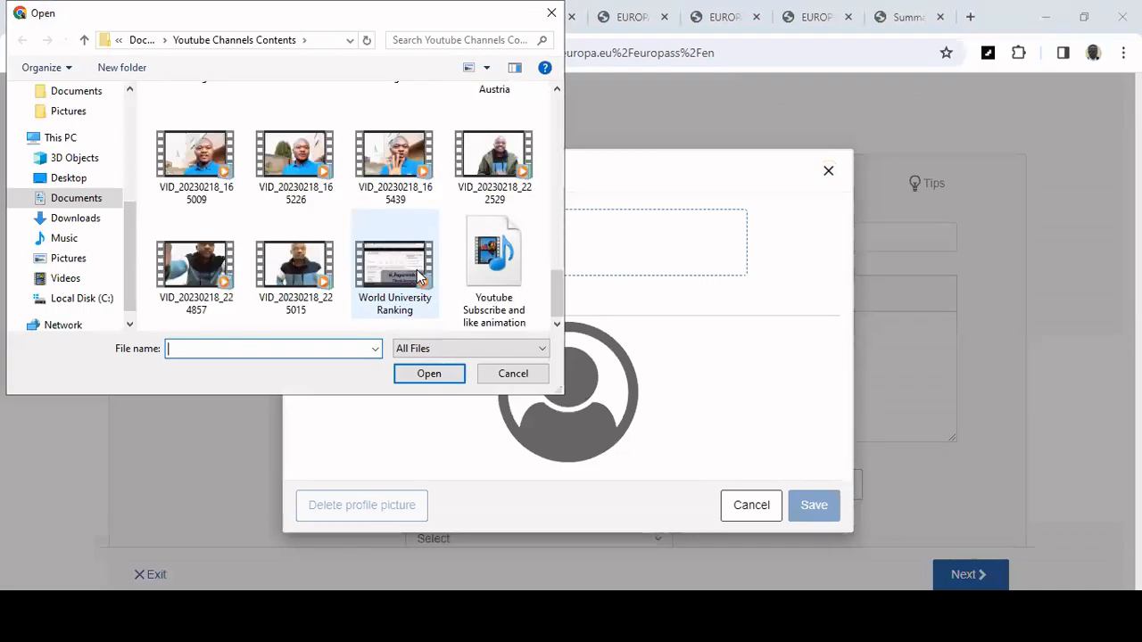
scroll(418, 276, "up", 3)
scroll(418, 277, "down", 2)
scroll(418, 276, "up", 5)
scroll(417, 276, "down", 3)
scroll(418, 277, "down", 4)
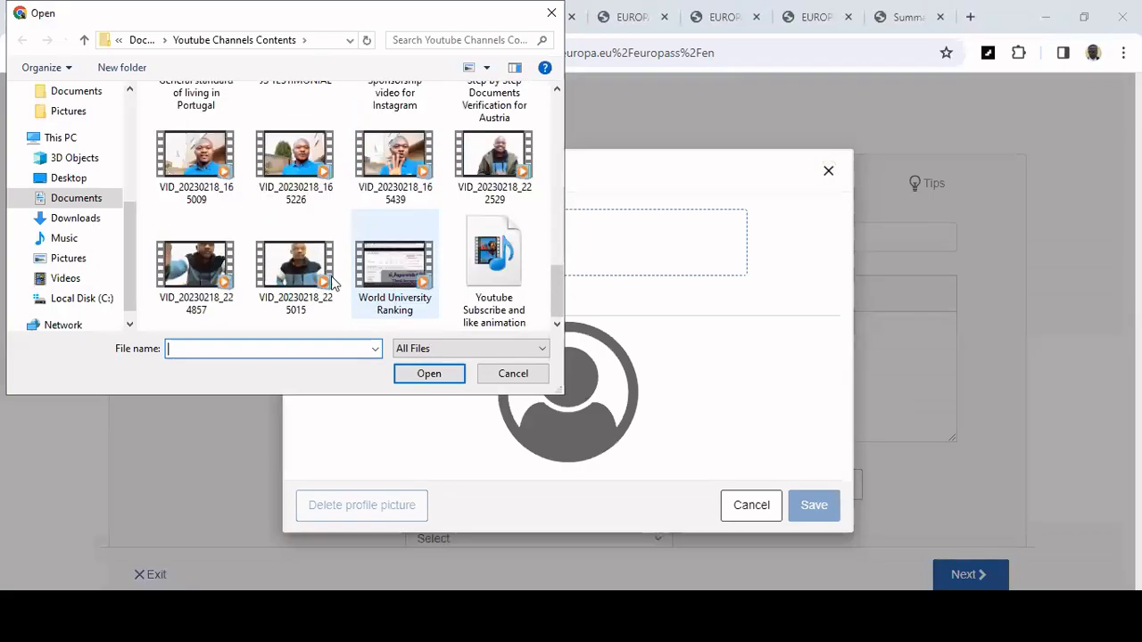
left_click(96, 259)
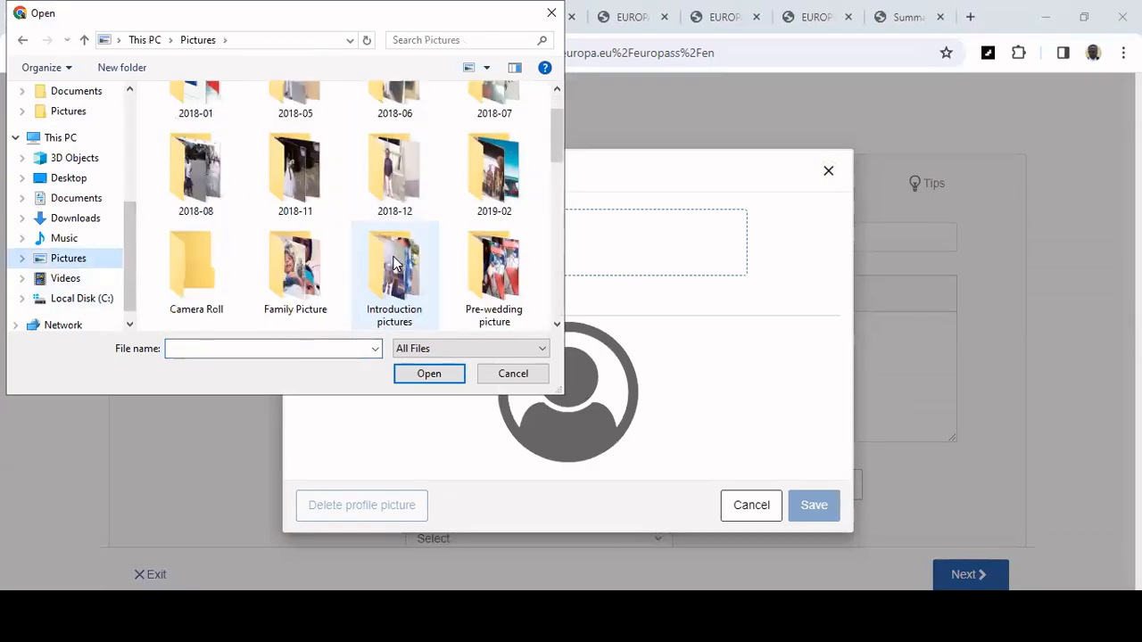
Select the personal photo and save it as the CV profile picture.
scroll(397, 263, "down", 5)
scroll(396, 193, "up", 3)
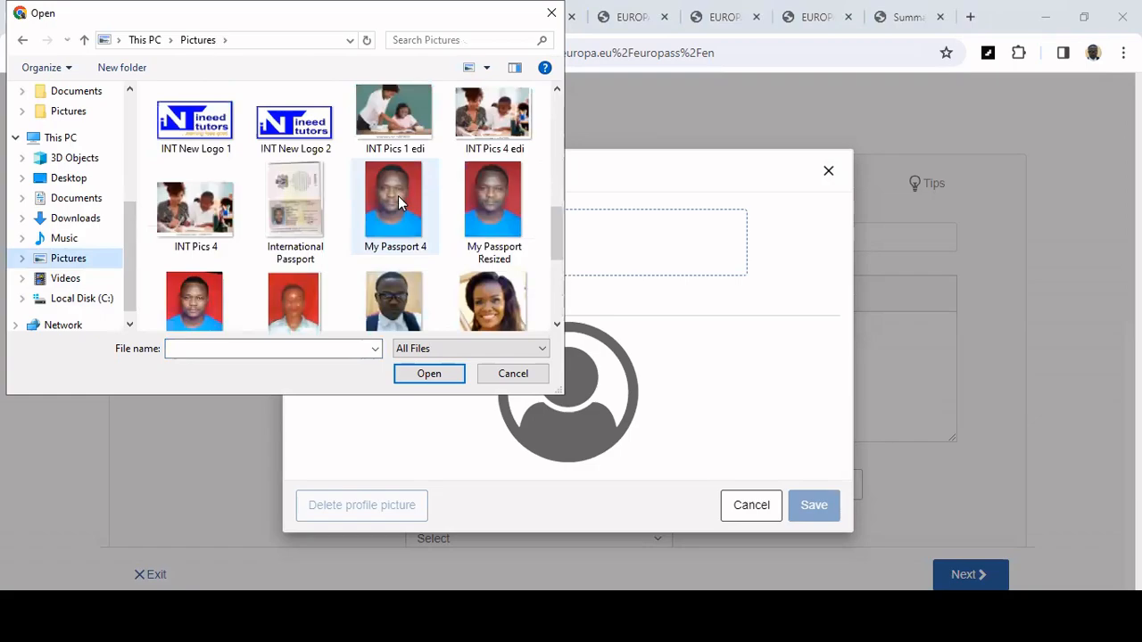
scroll(397, 199, "down", 5)
scroll(399, 206, "up", 5)
scroll(399, 223, "down", 1)
scroll(399, 229, "up", 1)
scroll(399, 230, "up", 5)
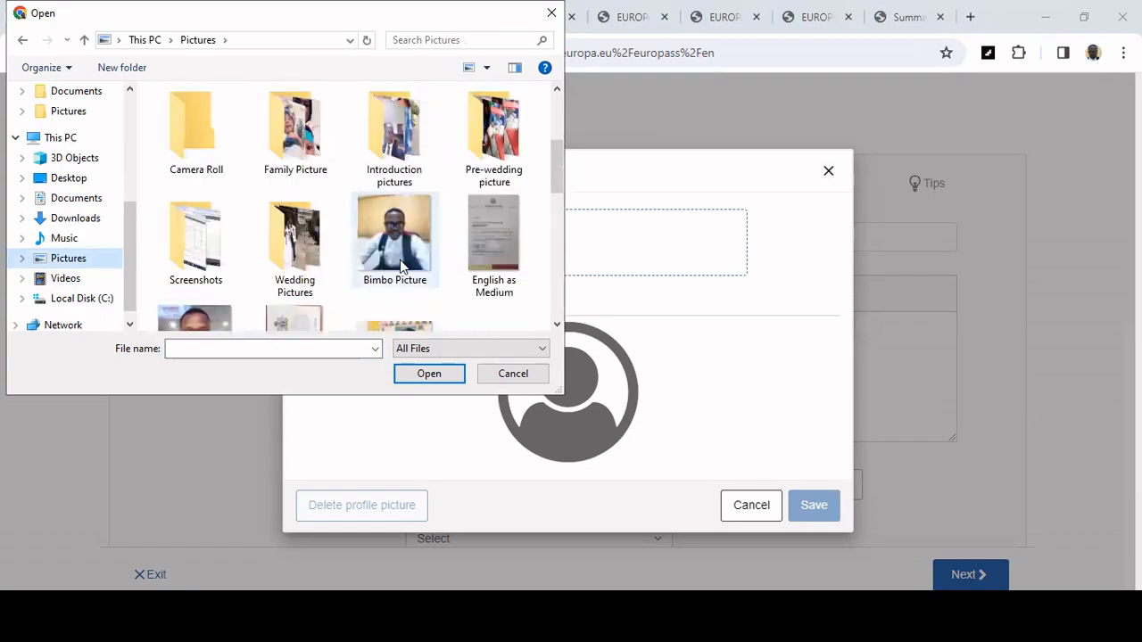
left_click(396, 240)
key("Return")
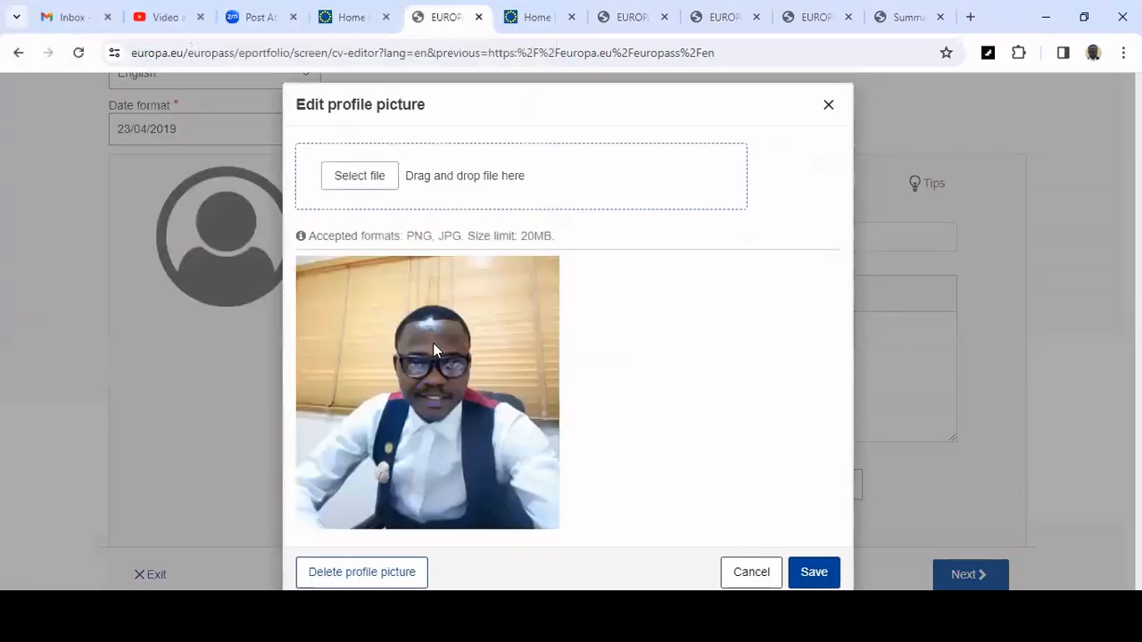
left_click_drag(454, 459, 464, 471)
left_click(800, 577)
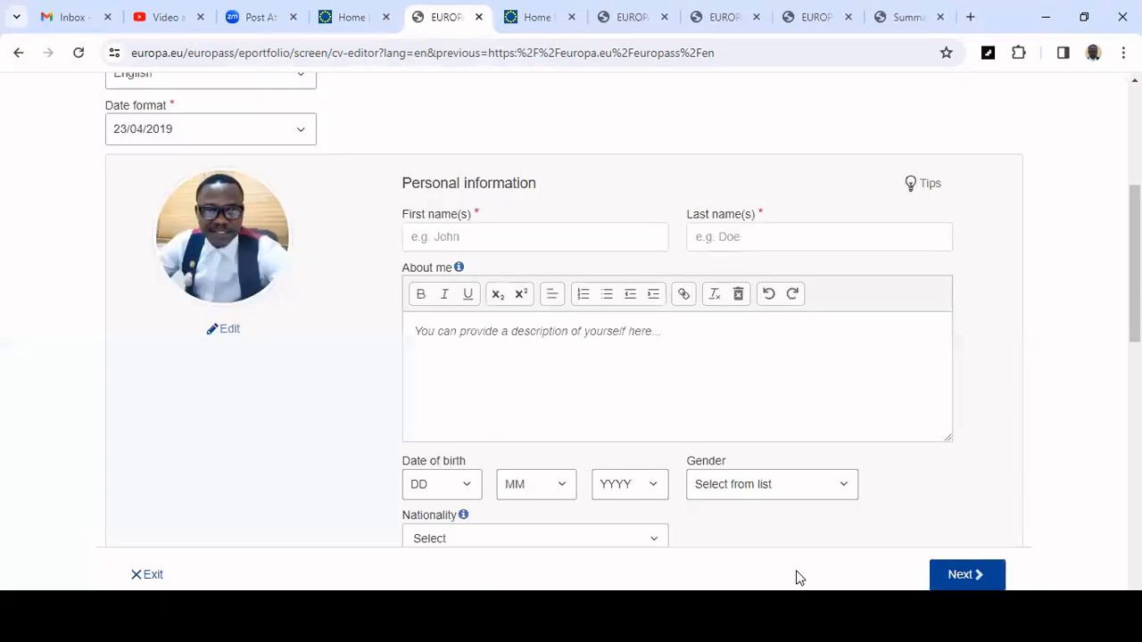
Enter the person's first name and last name in the personal information fields.
left_click(540, 233)
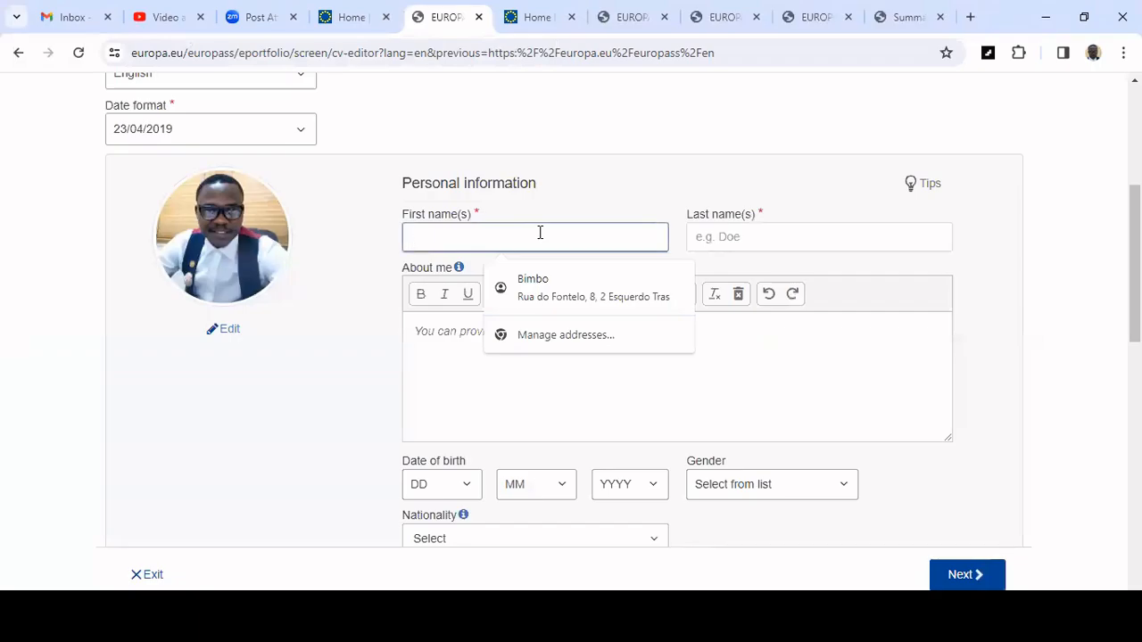
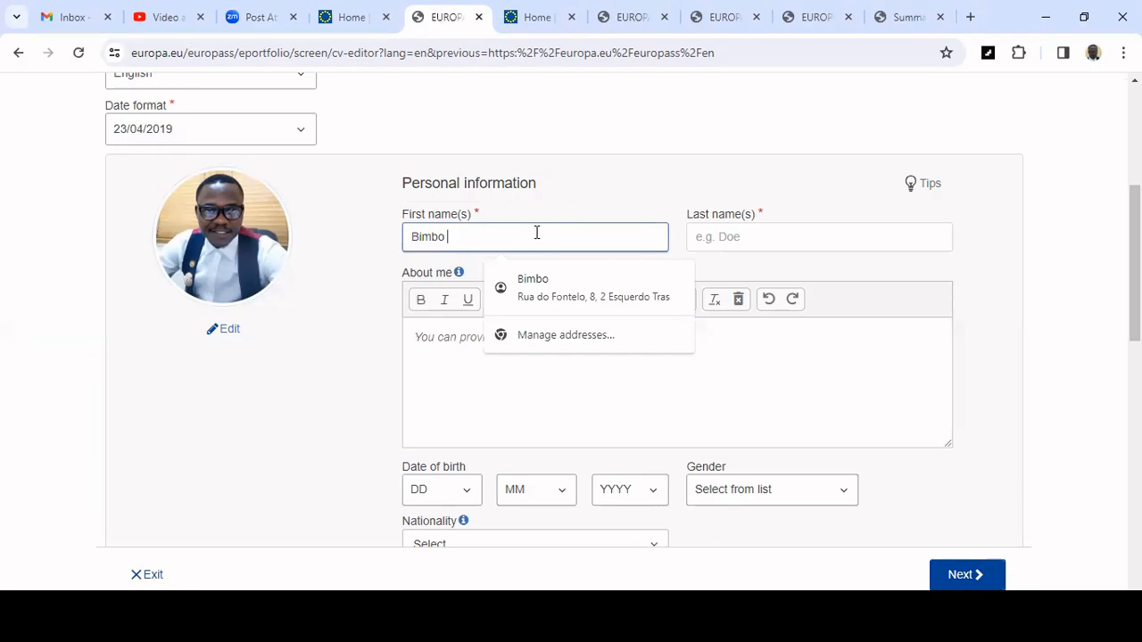
left_click(783, 239)
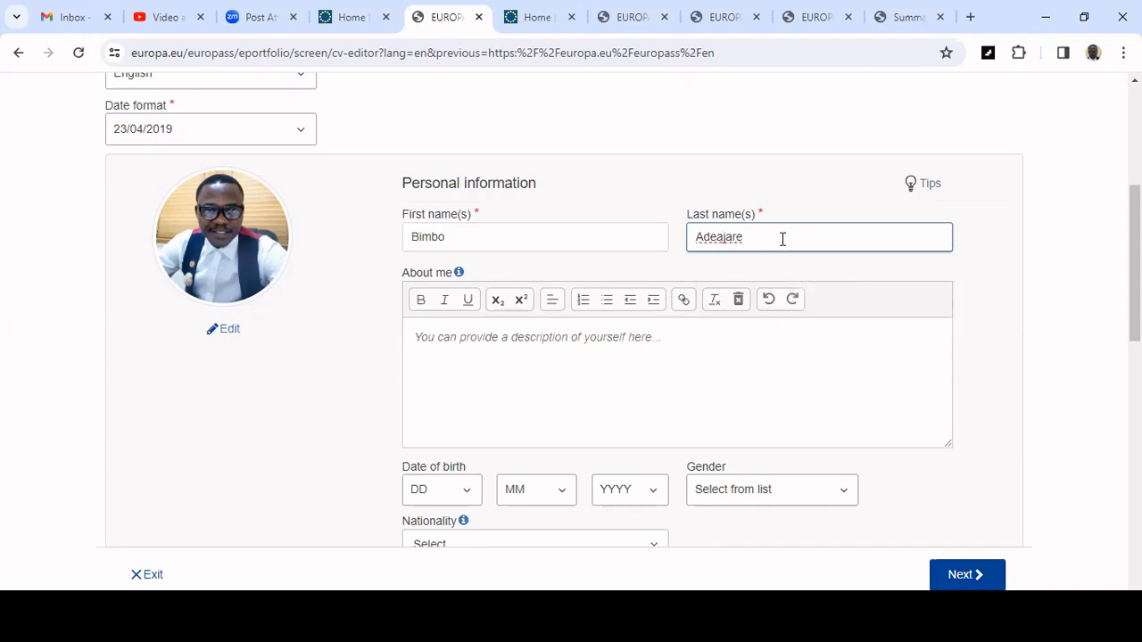
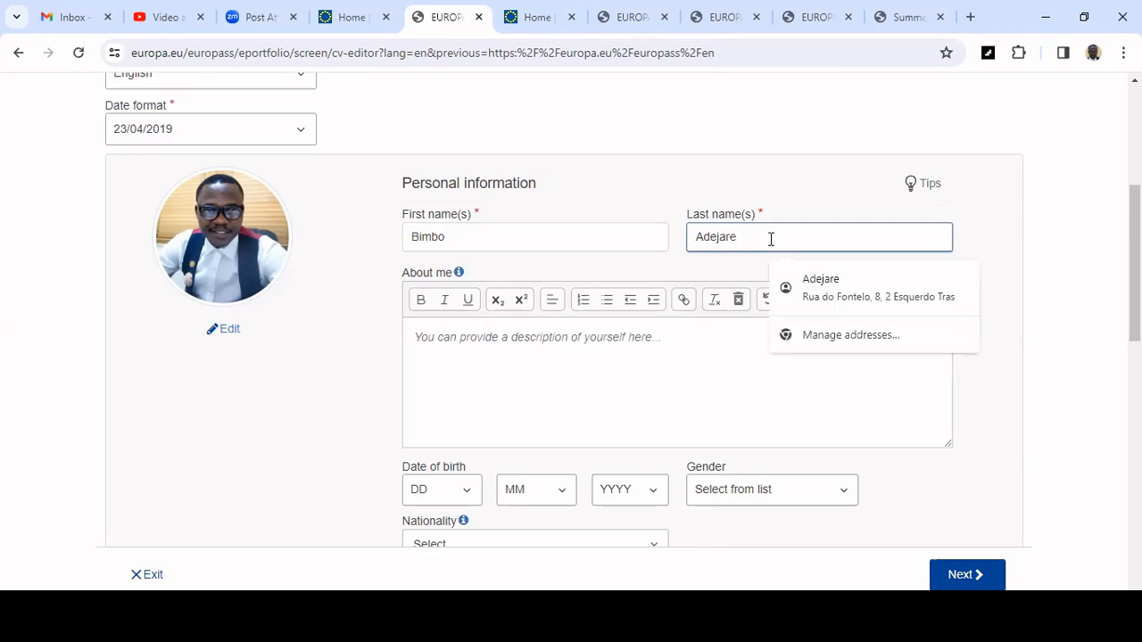
Switch to the Word résumé and select the professional summary, skills and tools paragraphs to copy.
left_click(632, 191)
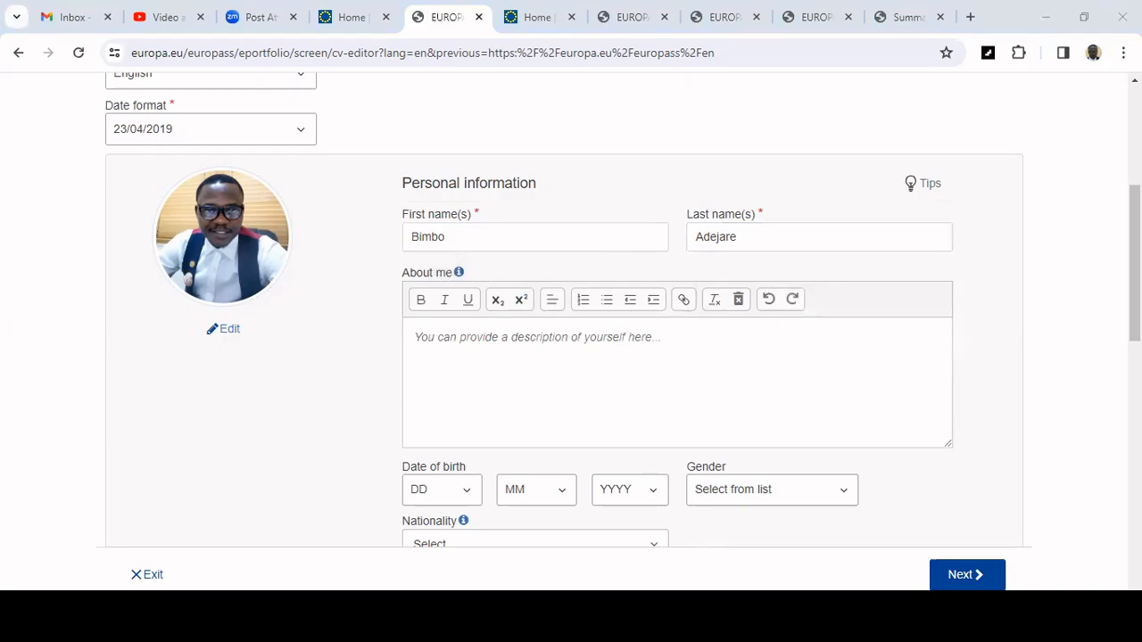
left_click(607, 565)
scroll(396, 323, "up", 15)
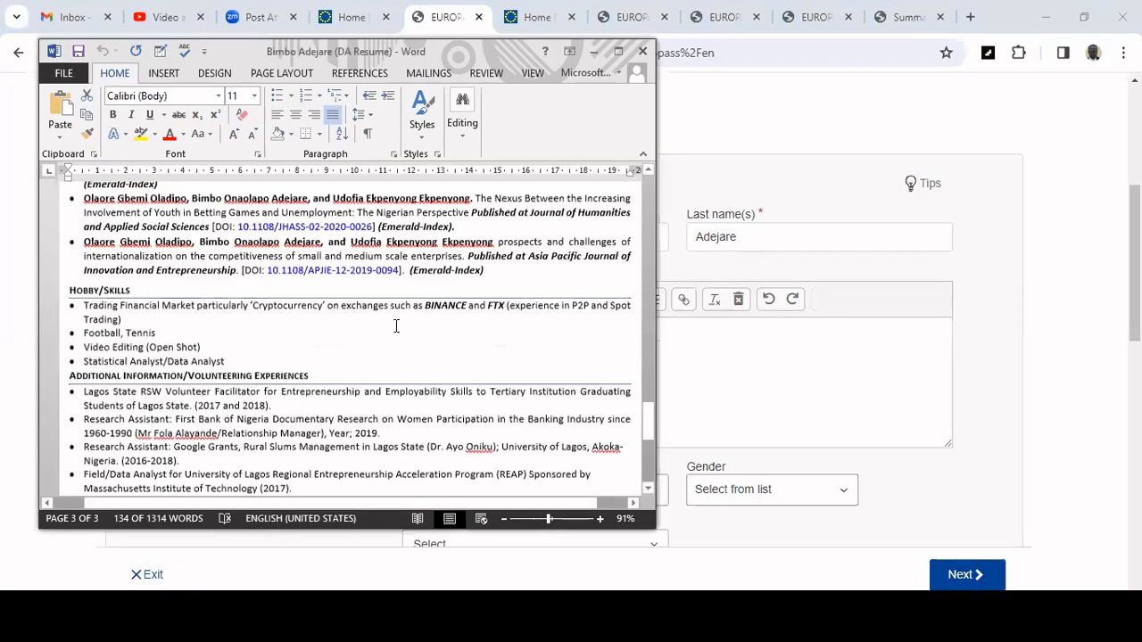
scroll(395, 324, "up", 15)
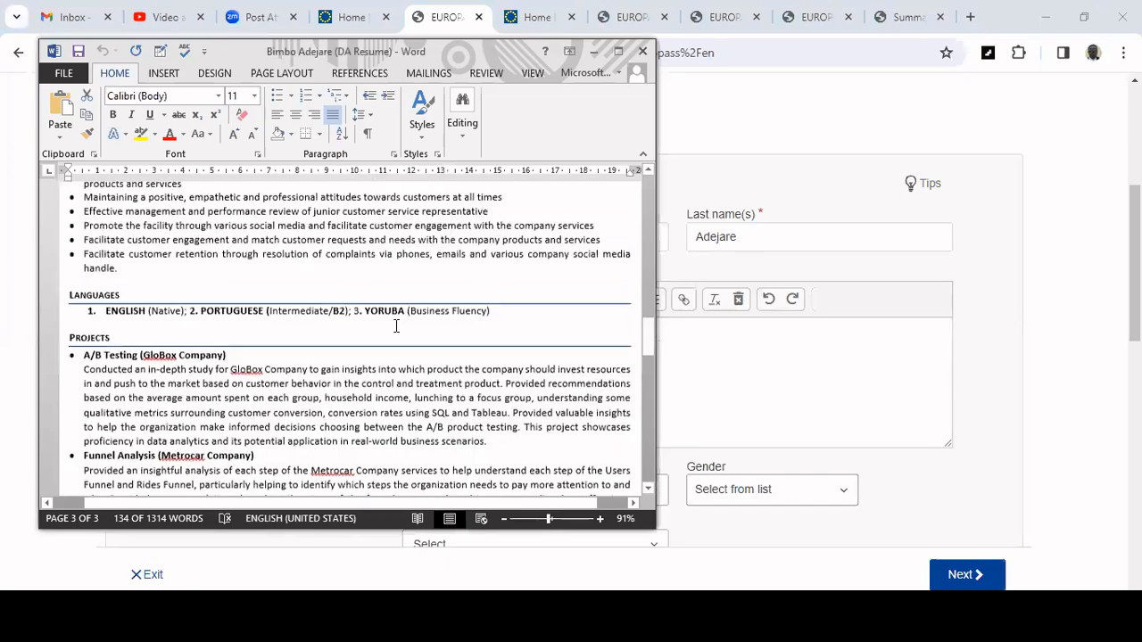
scroll(397, 326, "up", 15)
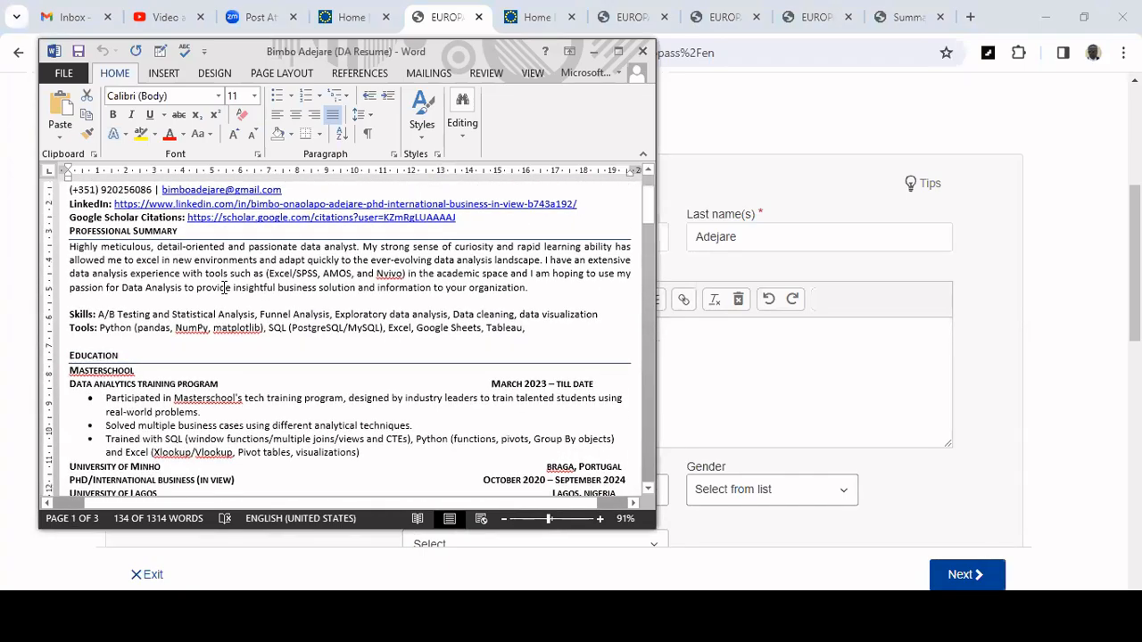
scroll(224, 286, "down", 2)
scroll(225, 290, "up", 1)
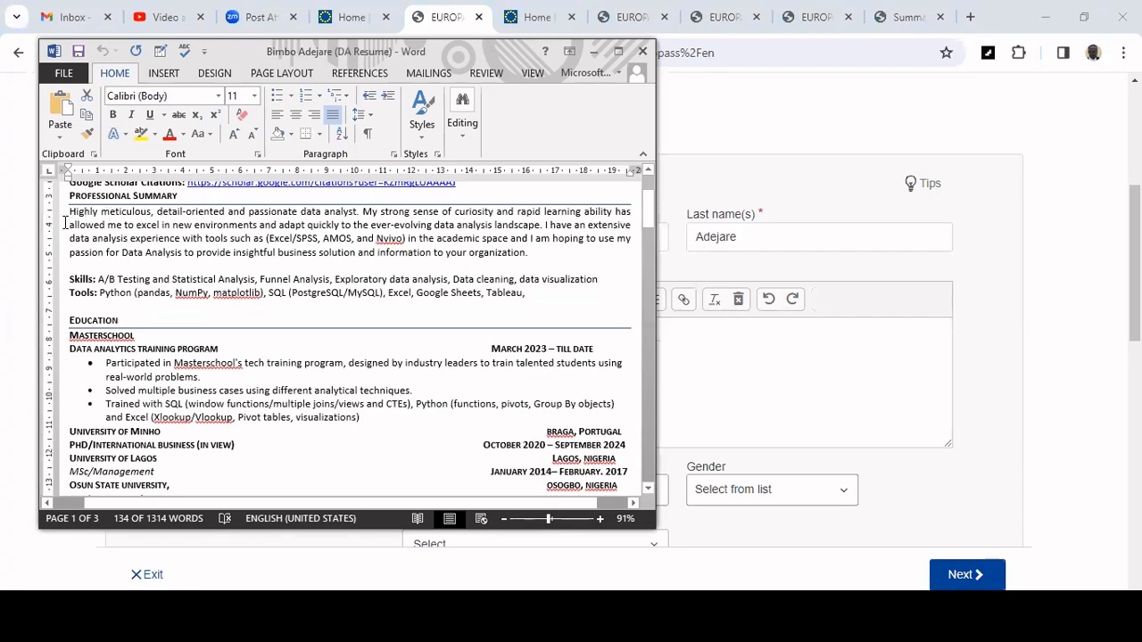
left_click_drag(70, 211, 533, 291)
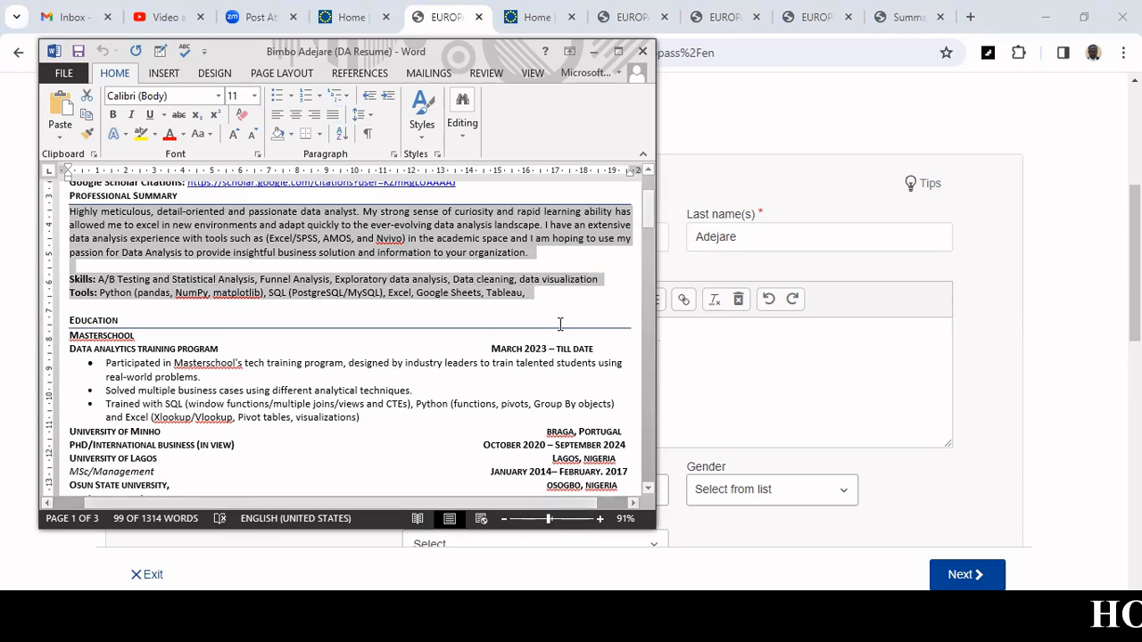
Return to the CV editor and paste the copied summary, skills and tools text into the About me field.
key("alt+Tab")
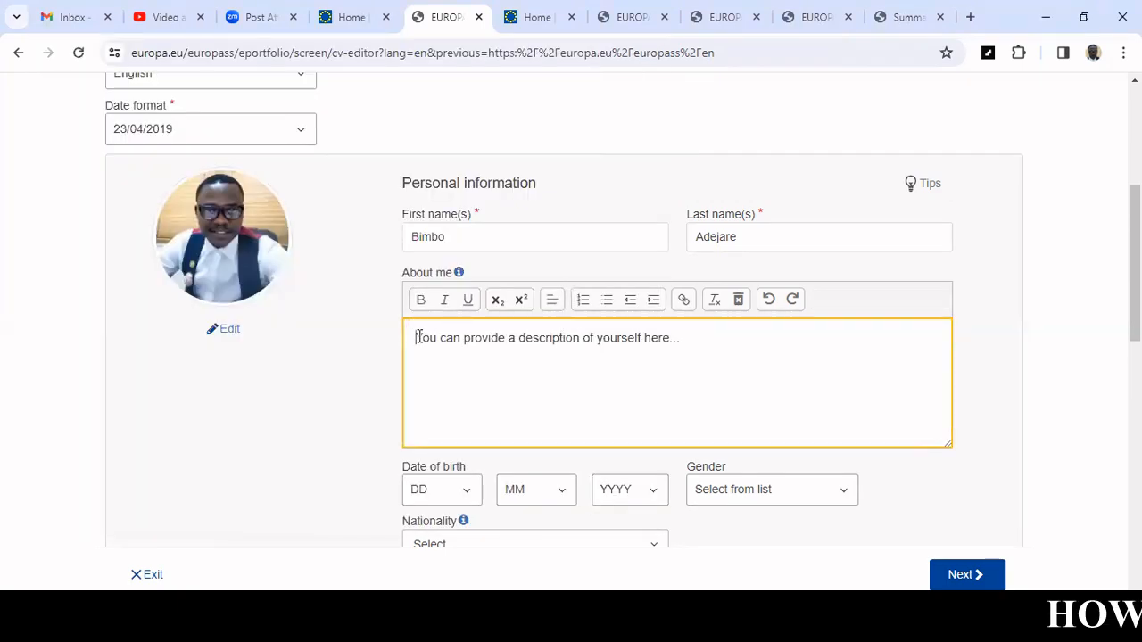
left_click_drag(417, 337, 705, 347)
key("ctrl+v")
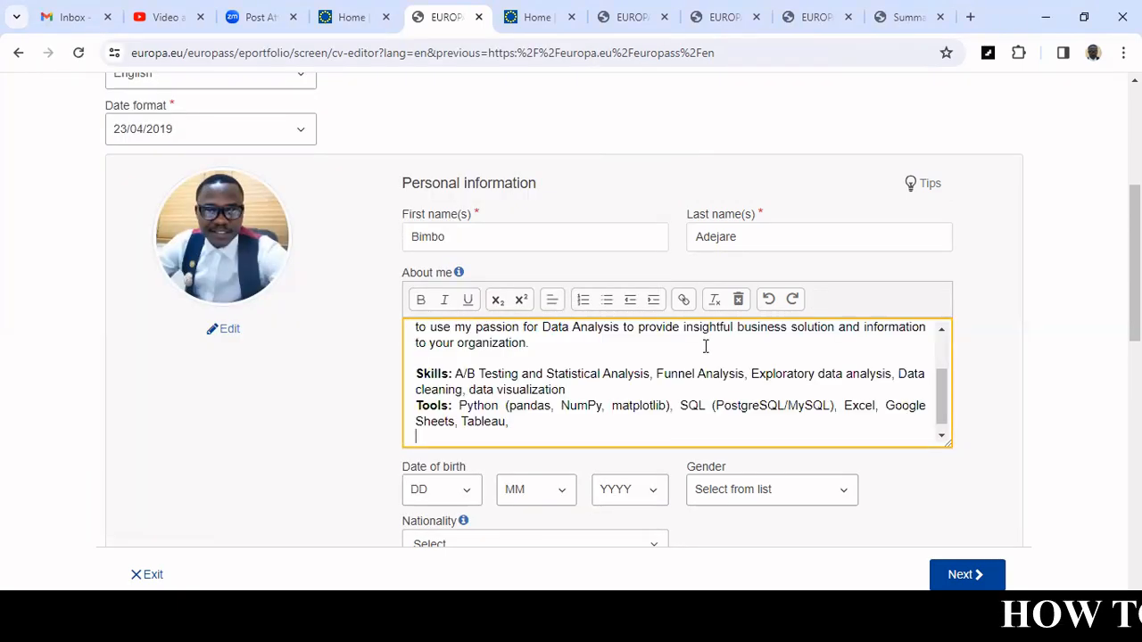
scroll(705, 346, "up", 2)
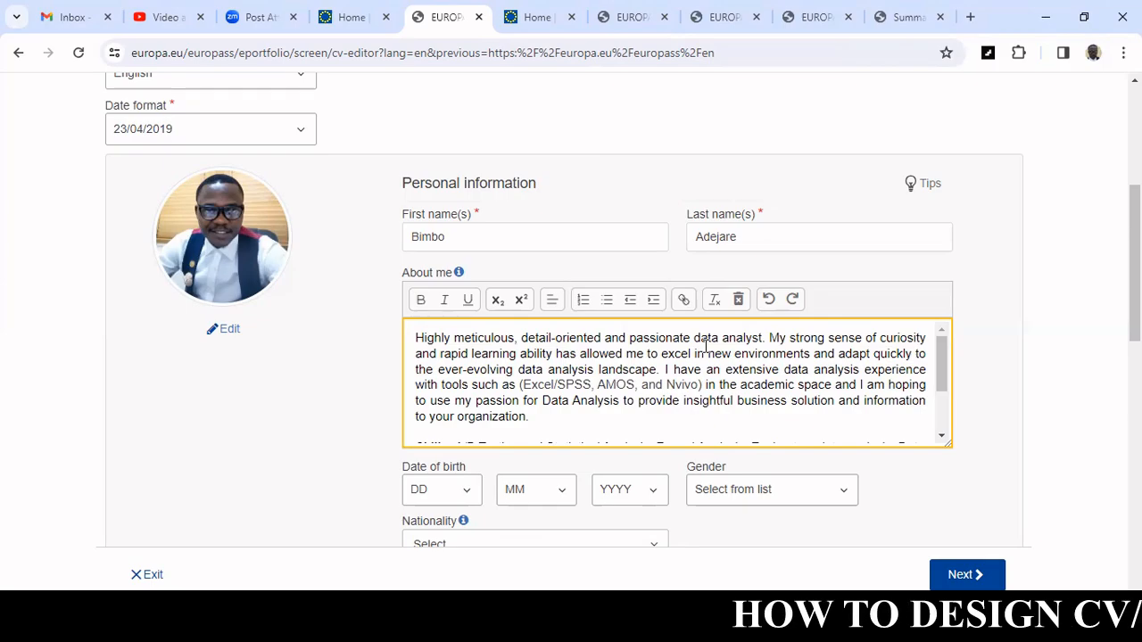
scroll(747, 334, "down", 2)
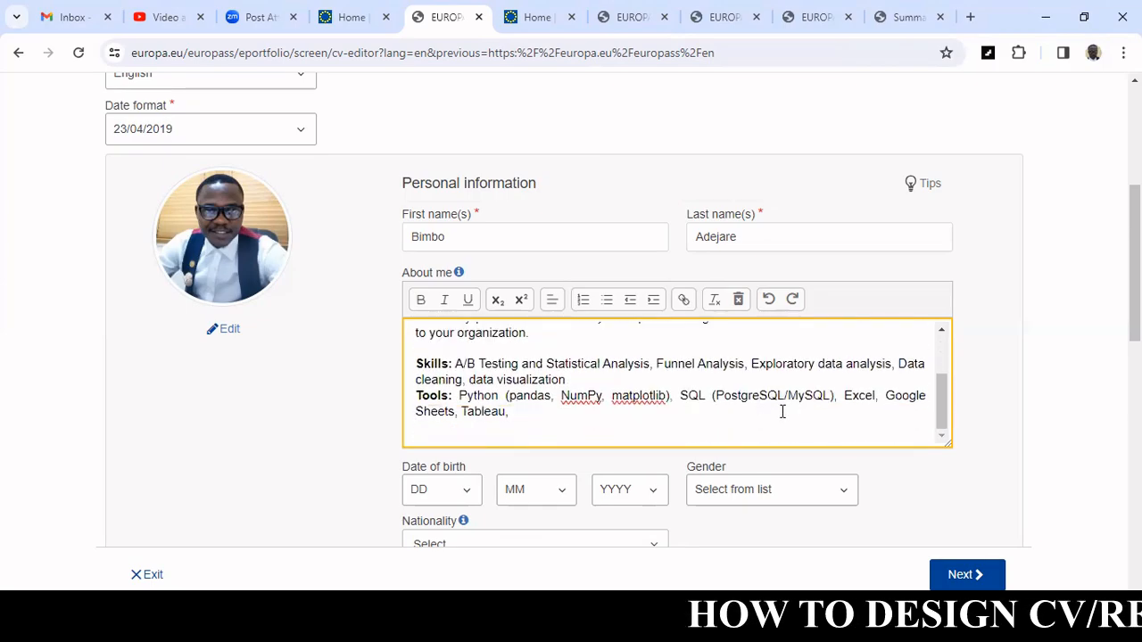
scroll(783, 411, "down", 3)
scroll(751, 385, "up", 1)
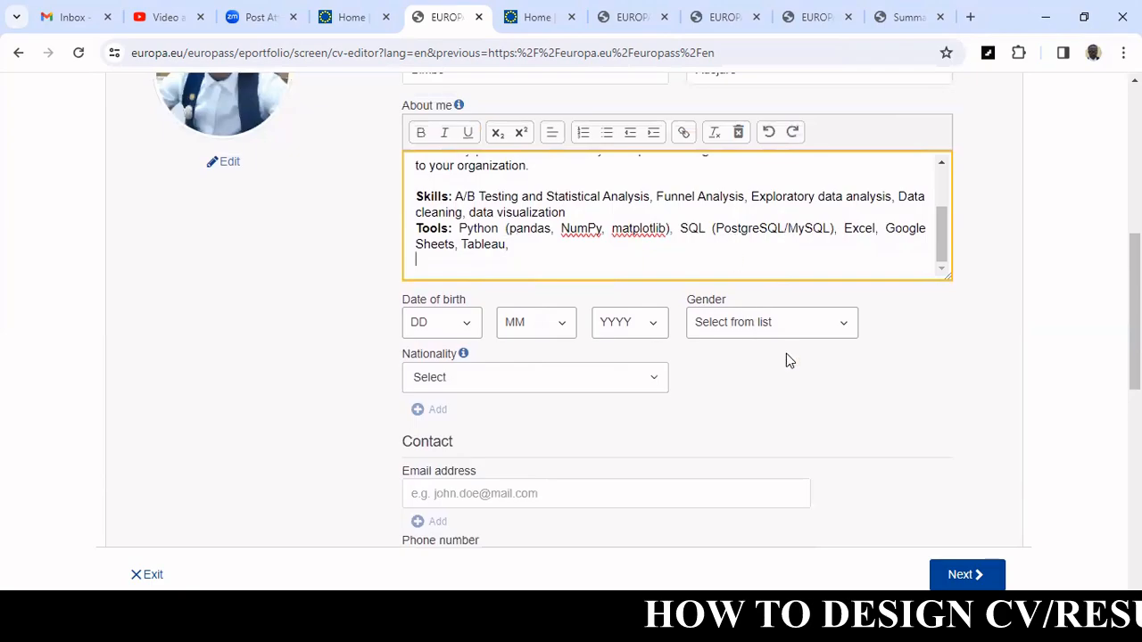
Set the date of birth using the day, month and year selectors.
left_click(471, 327)
scroll(446, 280, "down", 1)
scroll(446, 279, "down", 3)
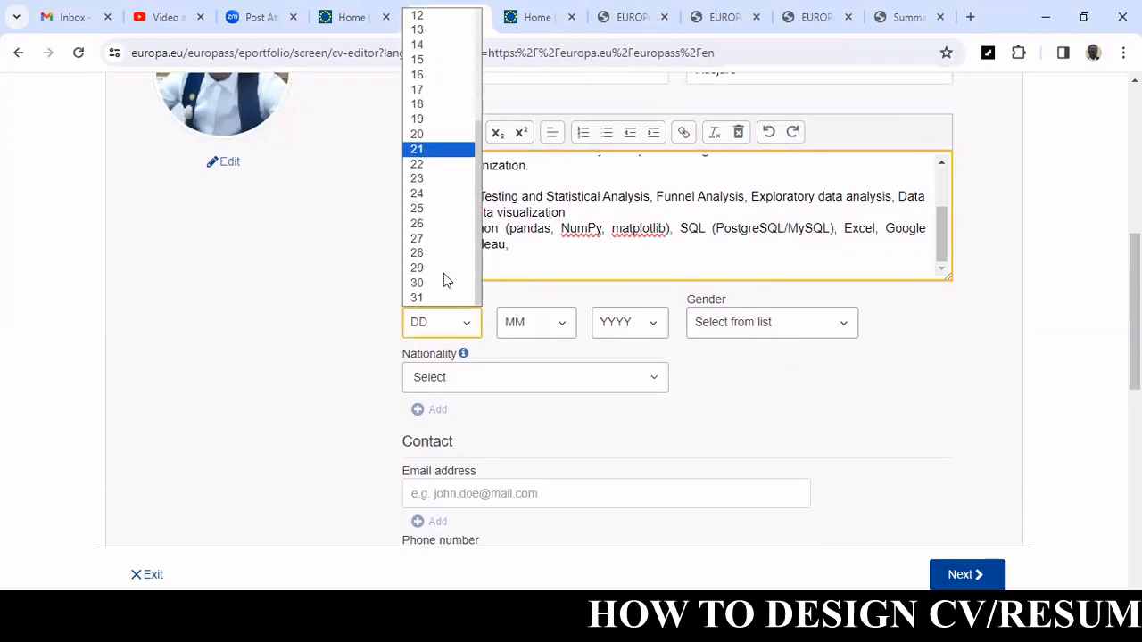
left_click(443, 225)
left_click(539, 326)
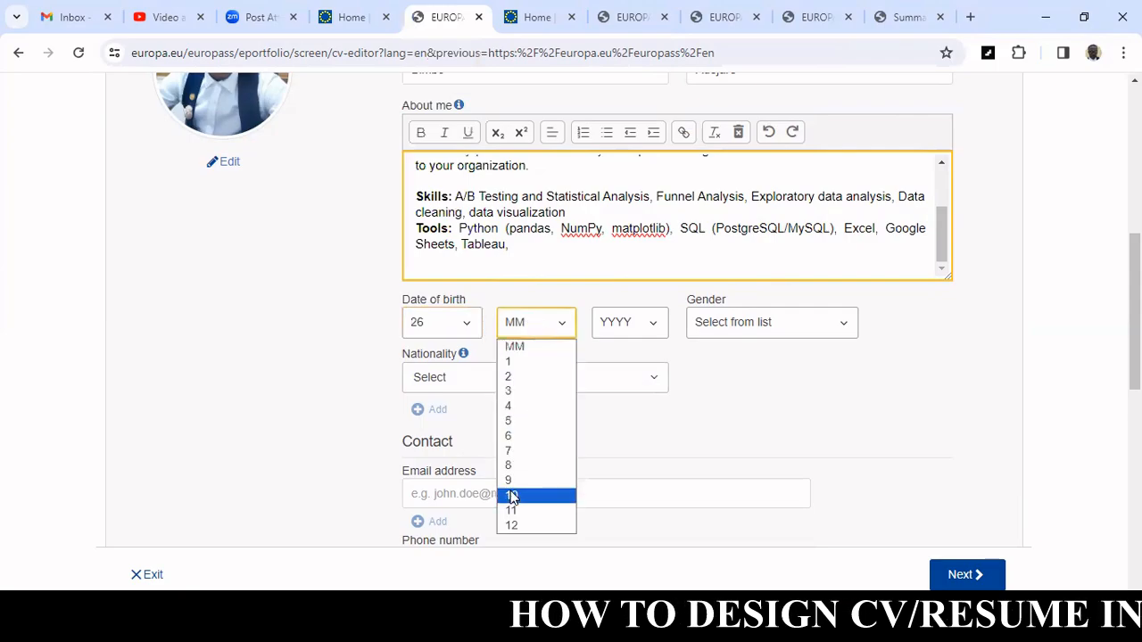
left_click(513, 435)
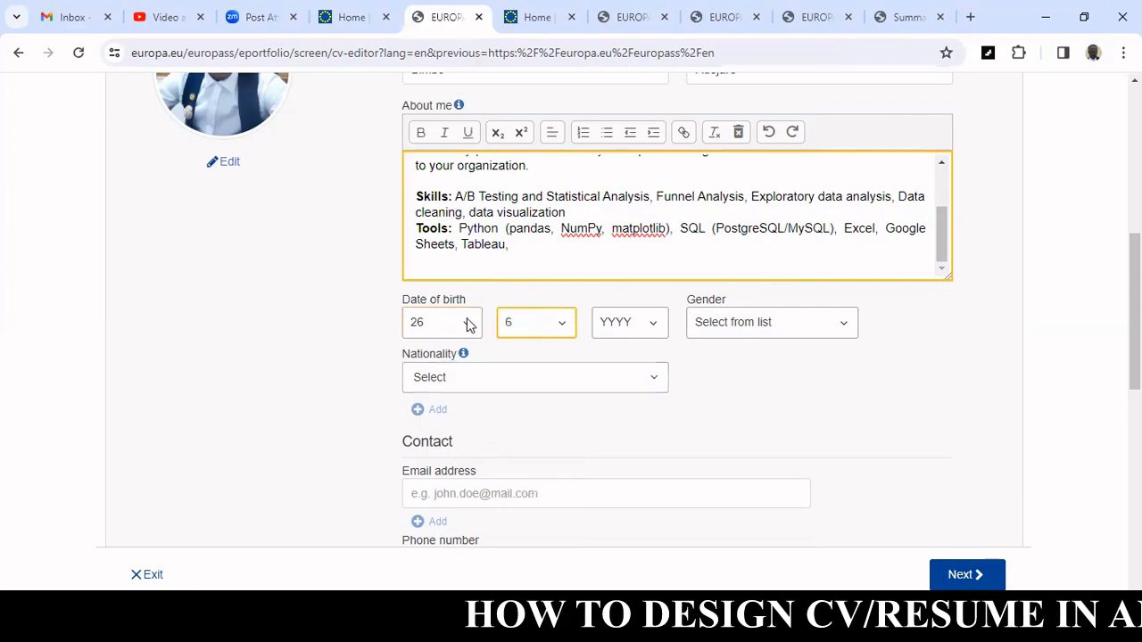
left_click(629, 325)
scroll(639, 243, "down", 1)
scroll(640, 243, "up", 1)
scroll(640, 242, "down", 2)
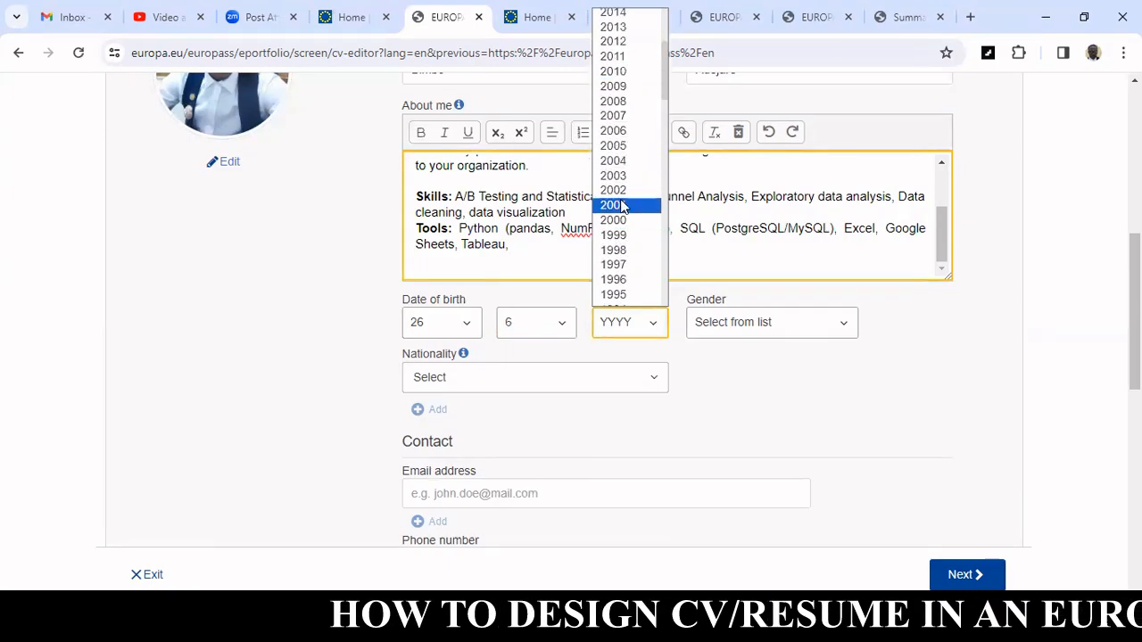
left_click(622, 221)
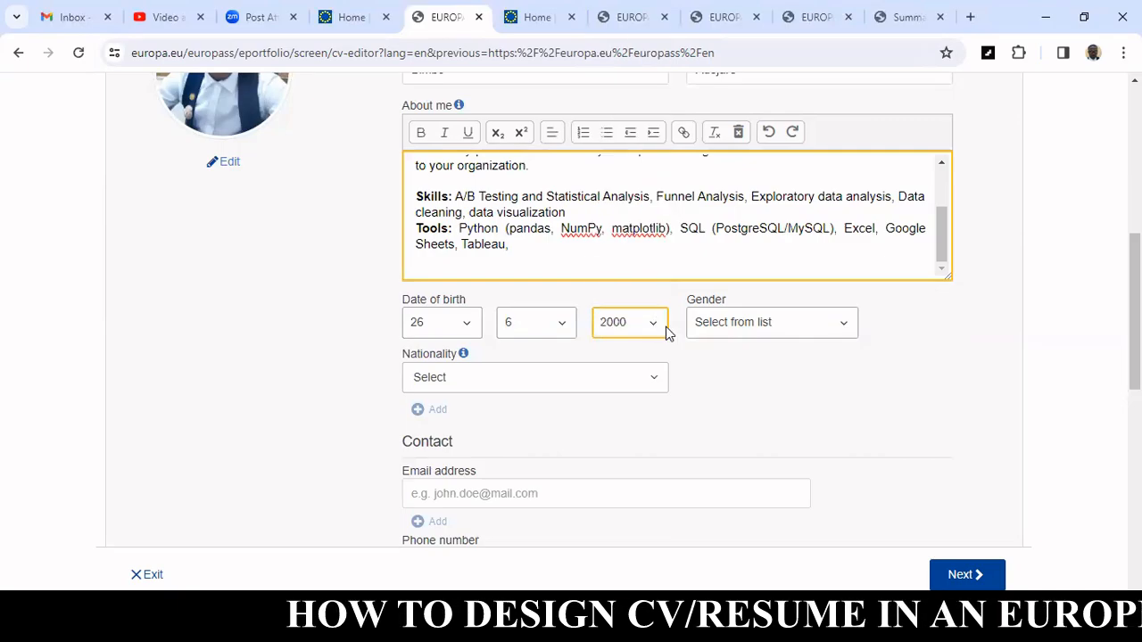
Set the gender to Male and the nationality to Nigerian (Nigeria).
left_click(755, 328)
left_click(750, 362)
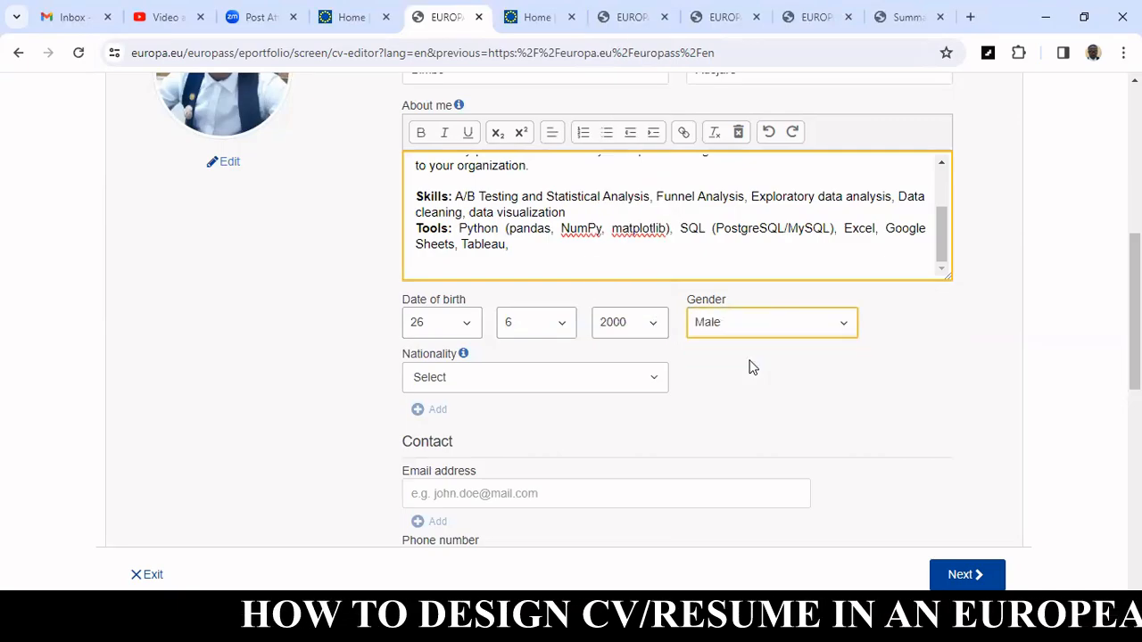
scroll(749, 366, "down", 1)
left_click(614, 299)
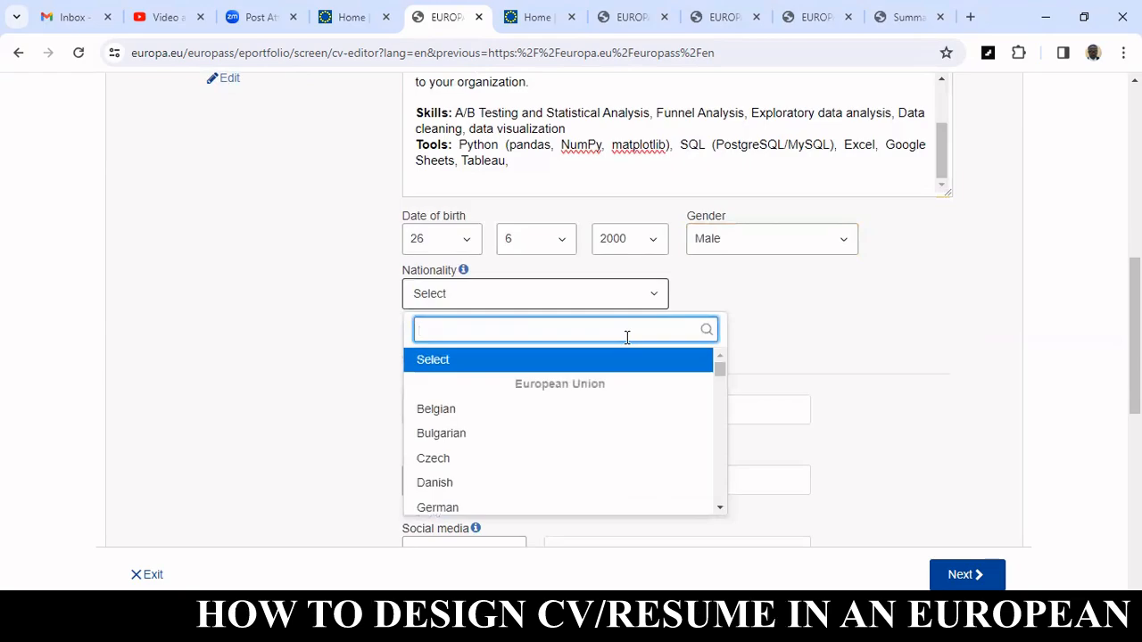
type("nige")
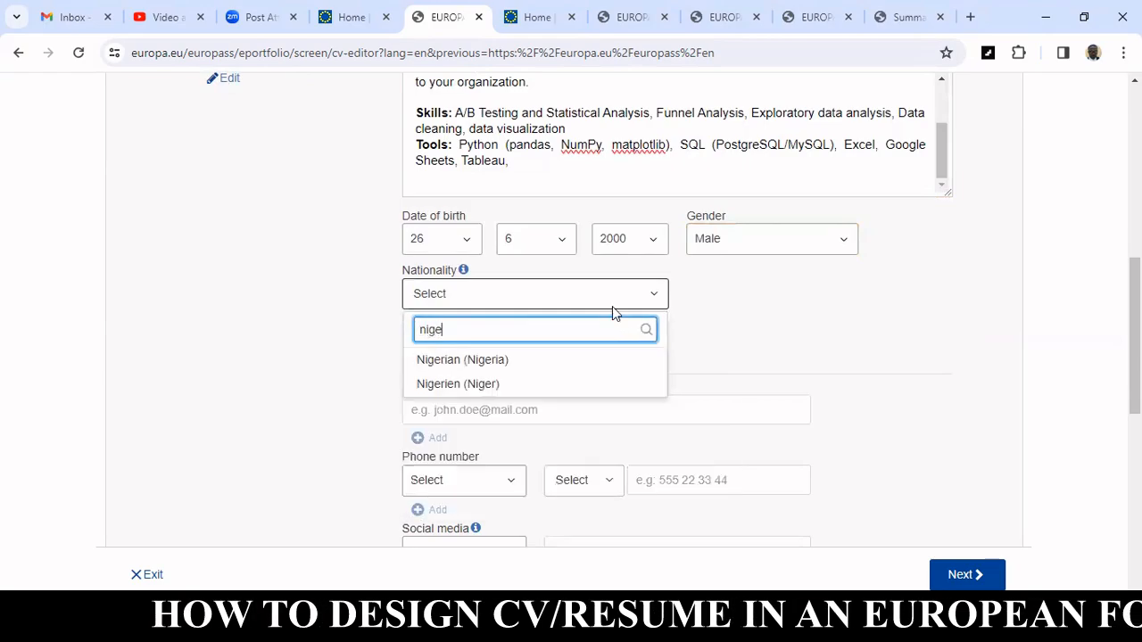
left_click(464, 359)
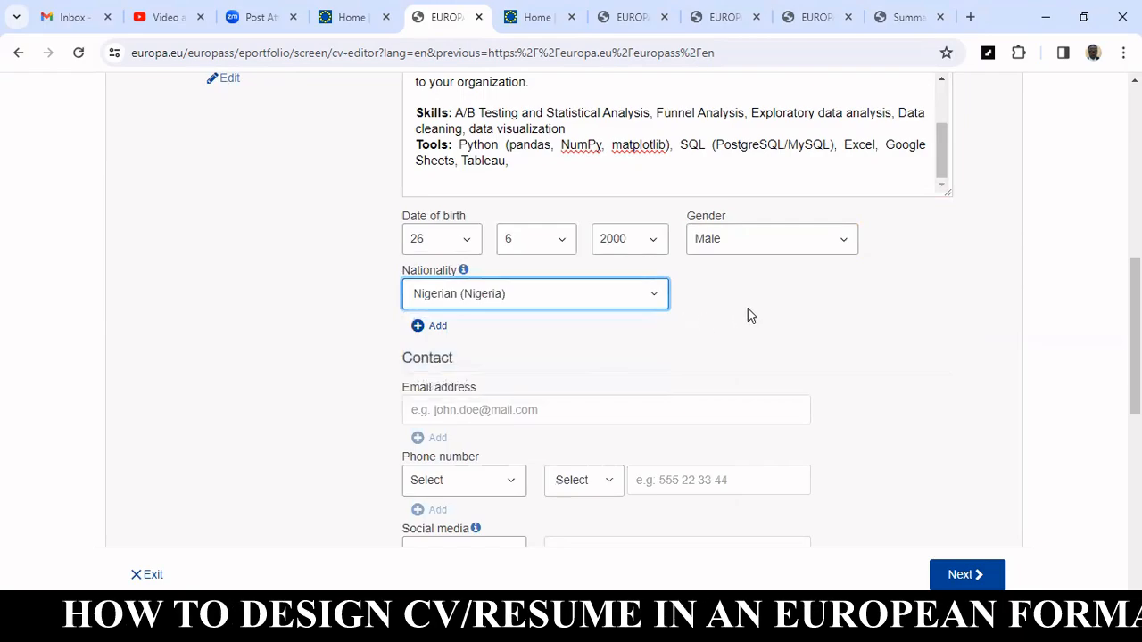
Fill in the contact email address from the browser's autofill suggestion.
scroll(746, 314, "down", 2)
left_click(540, 241)
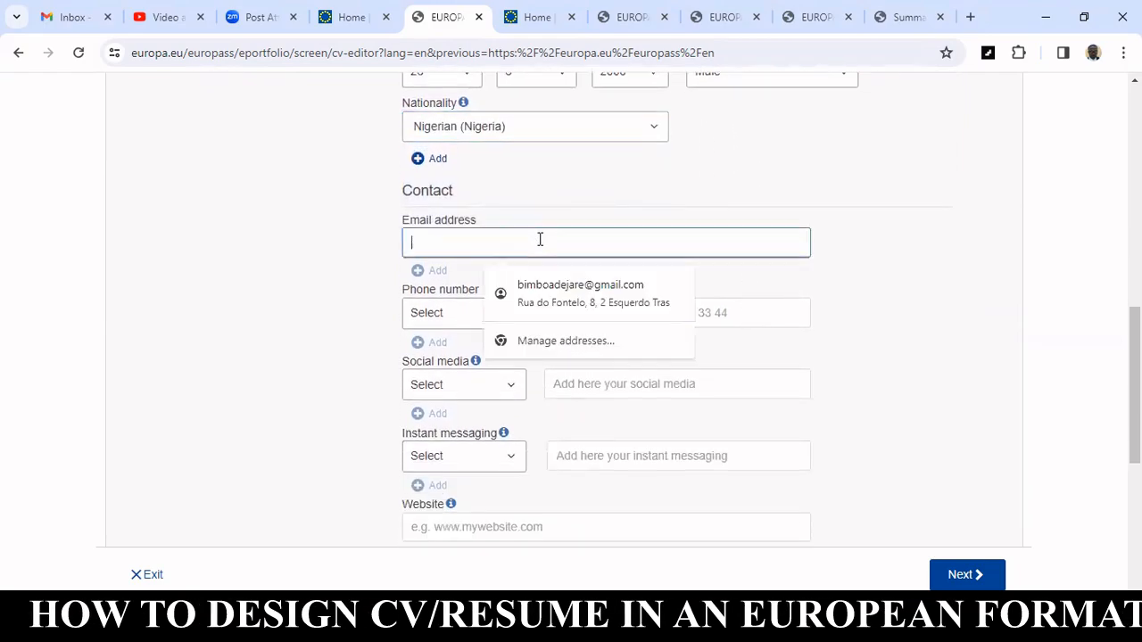
left_click(563, 285)
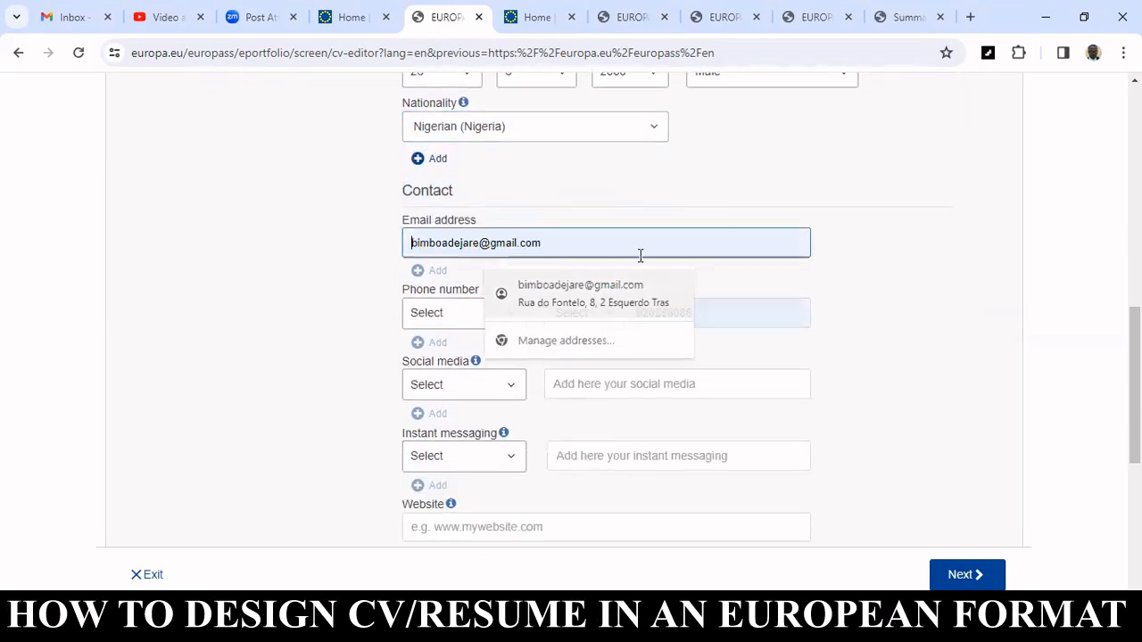
Set the phone number type to Mobile.
left_click(478, 312)
key("Down")
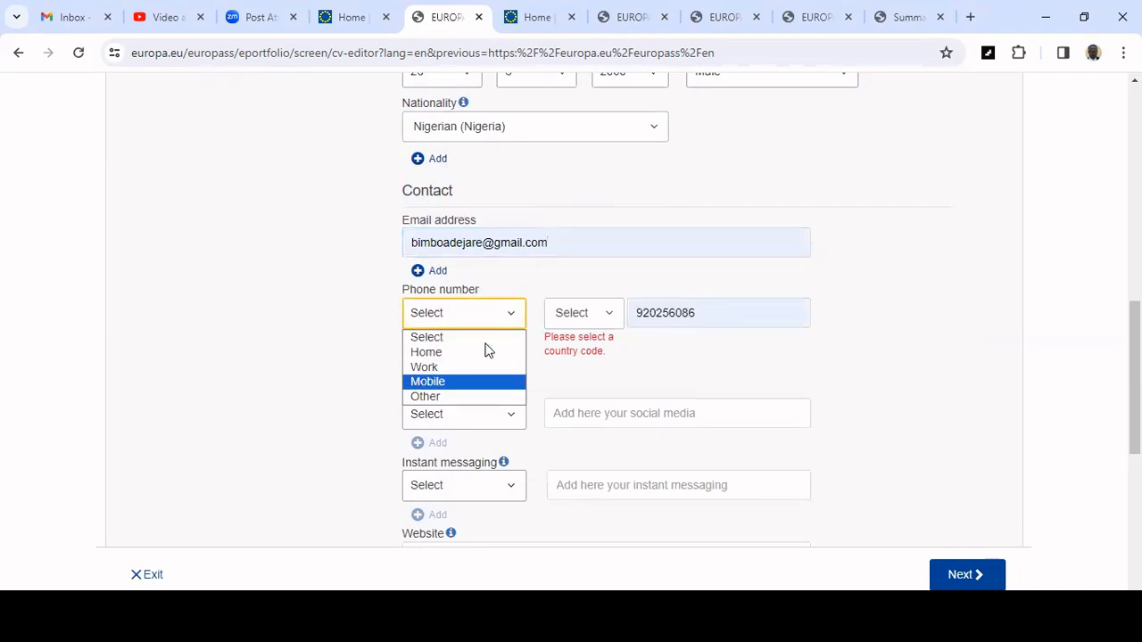
key("Return")
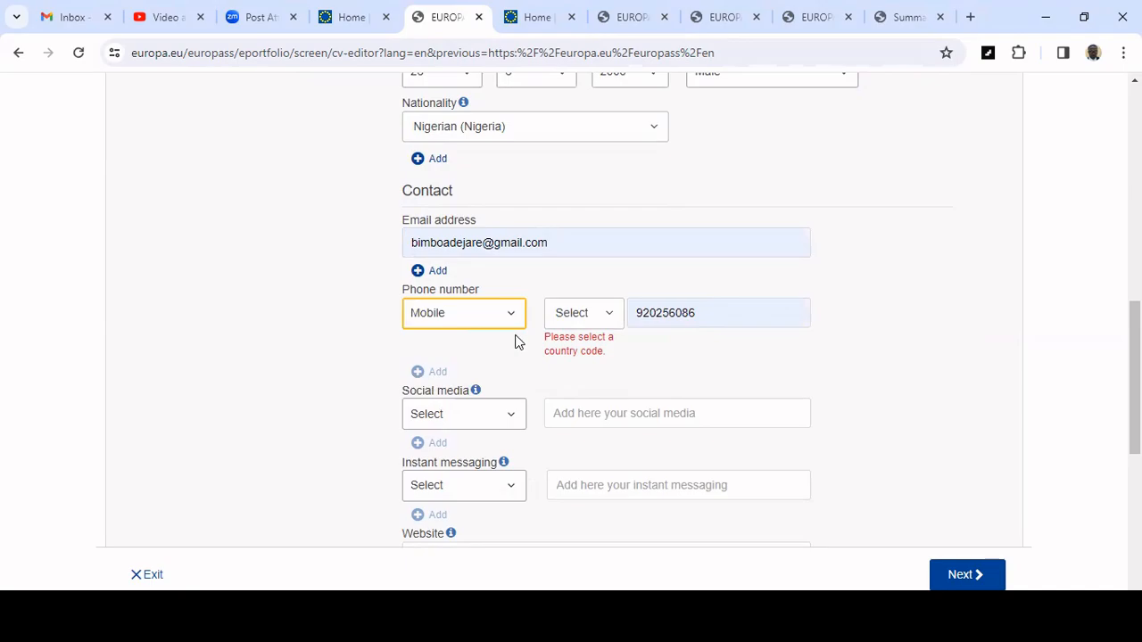
Set the phone's country code to Portugal +351 and delete the trailing digit of the phone number.
left_click(614, 322)
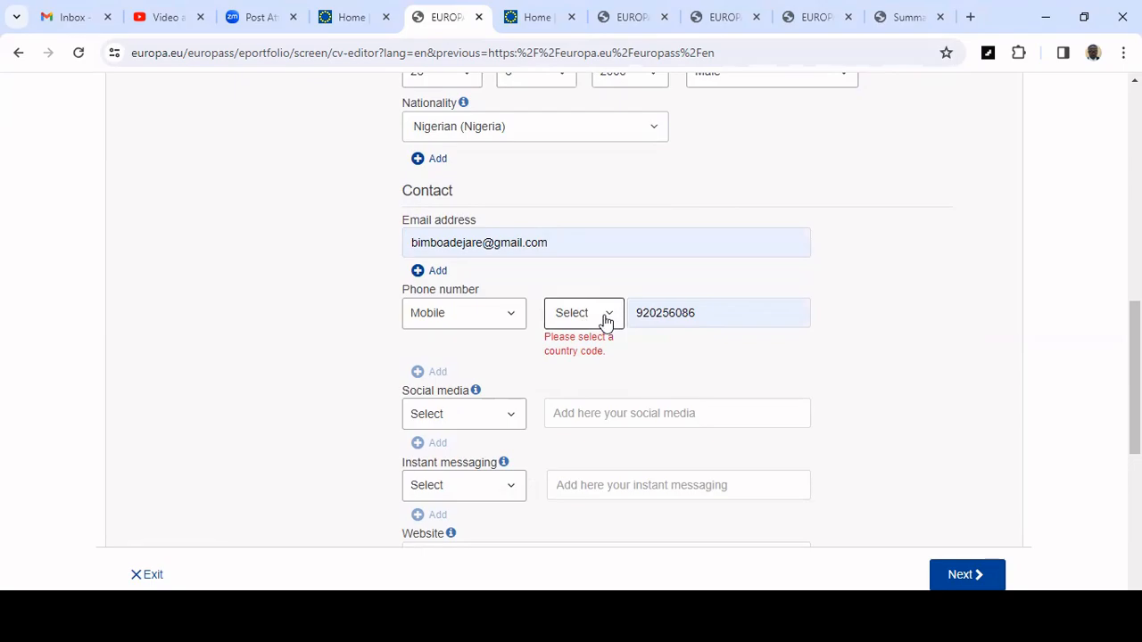
left_click(586, 326)
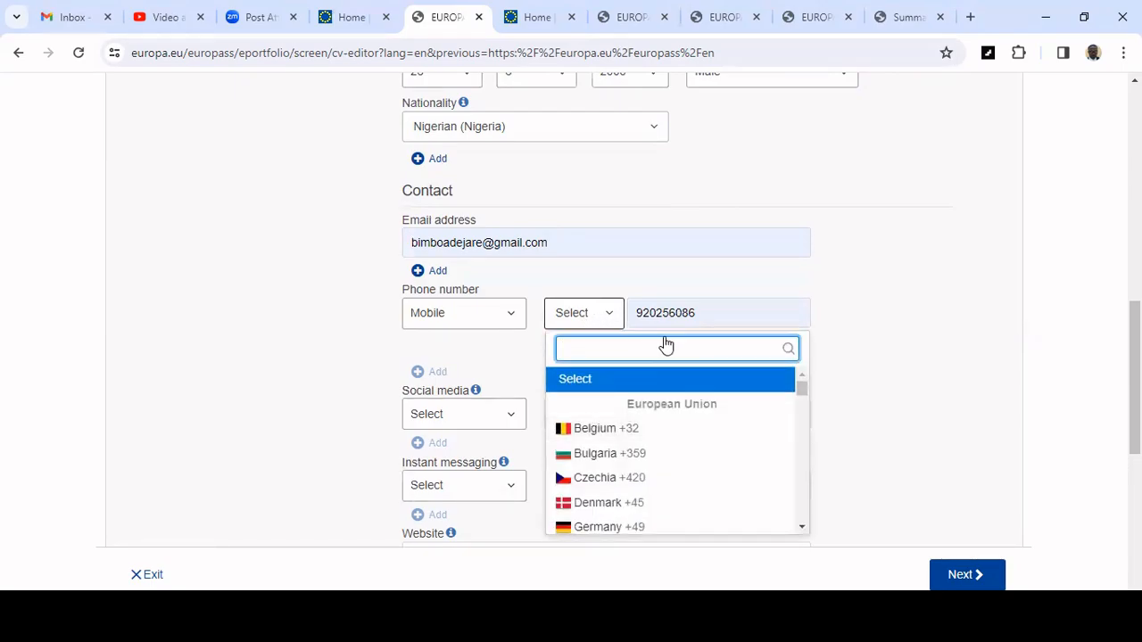
type("por")
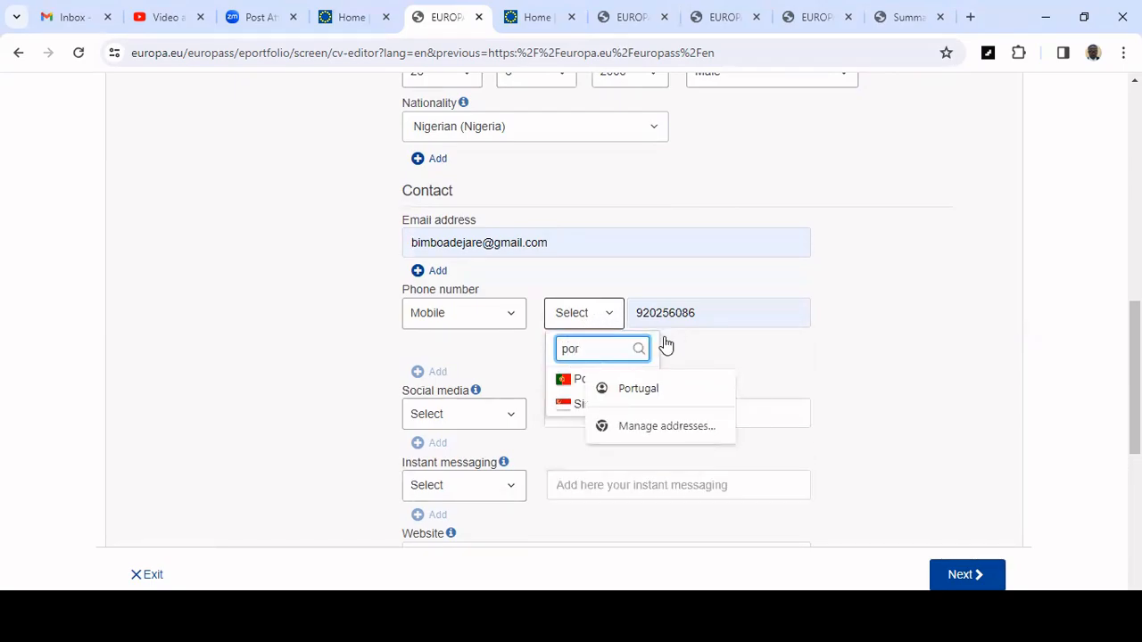
key("Down")
key("Return")
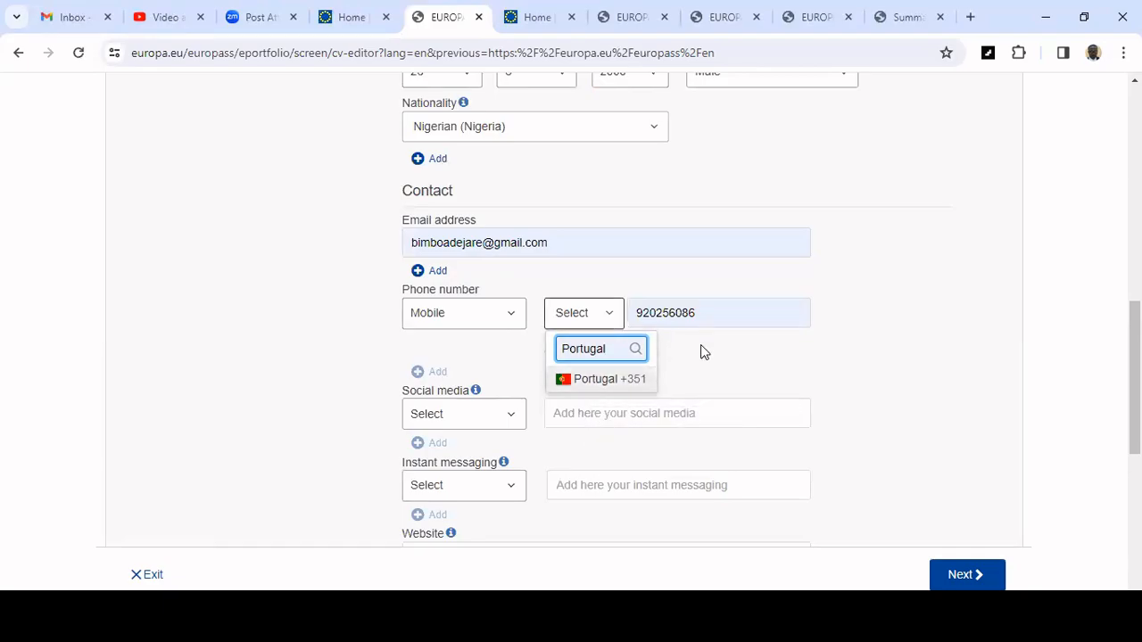
key("Return")
left_click(719, 312)
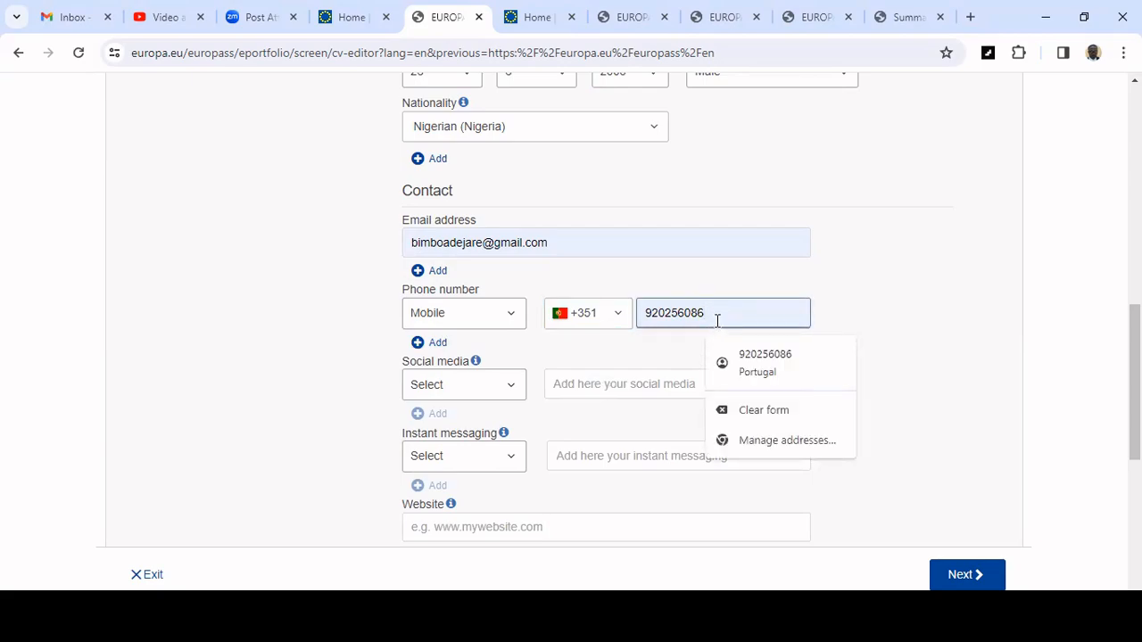
key("BackSpace")
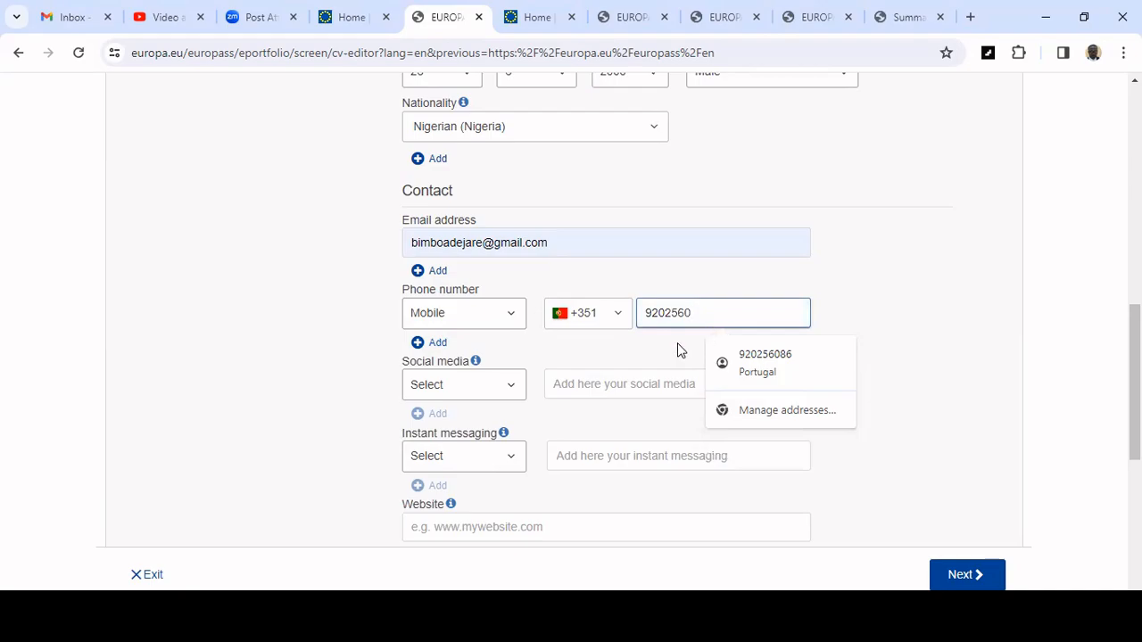
Choose LinkedIn as the social media type.
scroll(677, 343, "down", 1)
left_click(501, 308)
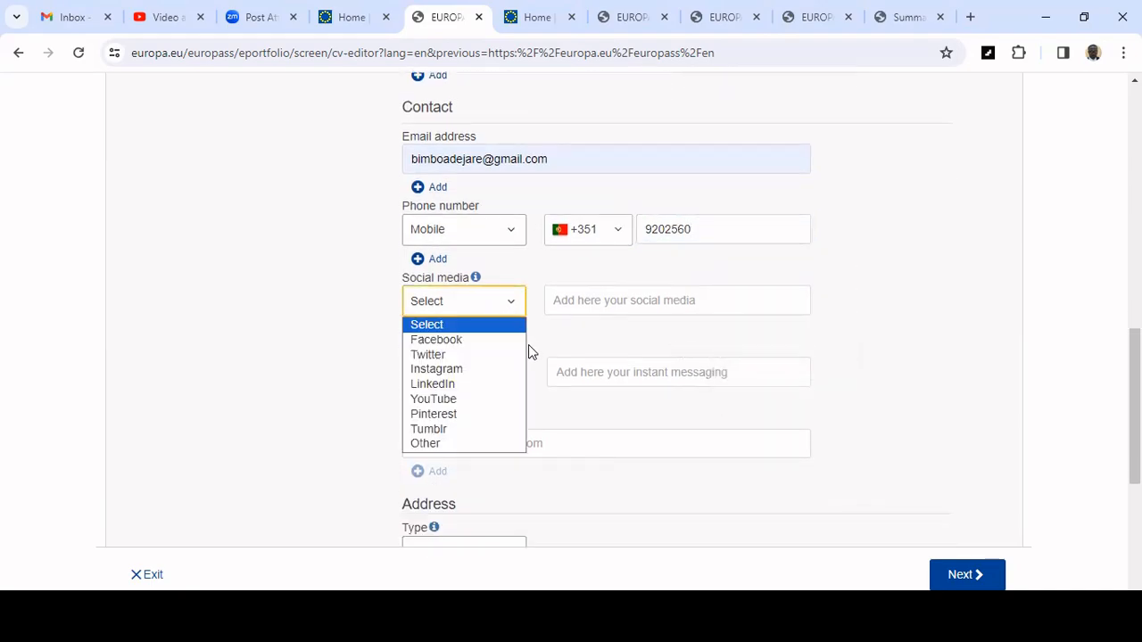
key("Down")
key("Down")
key("Down")
key("Down")
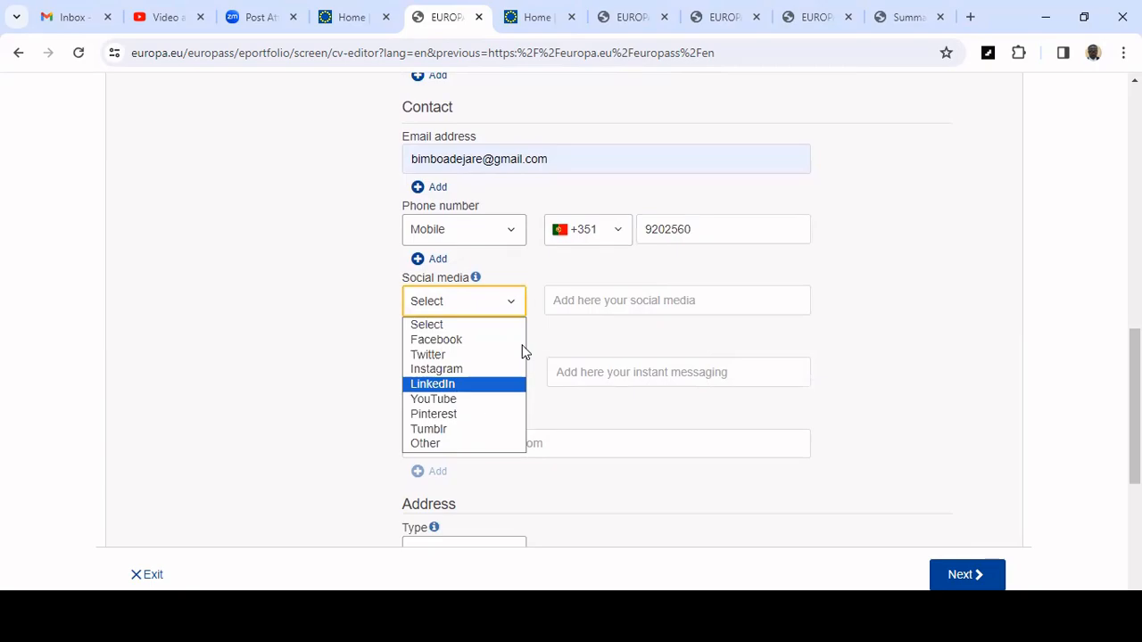
key("Return")
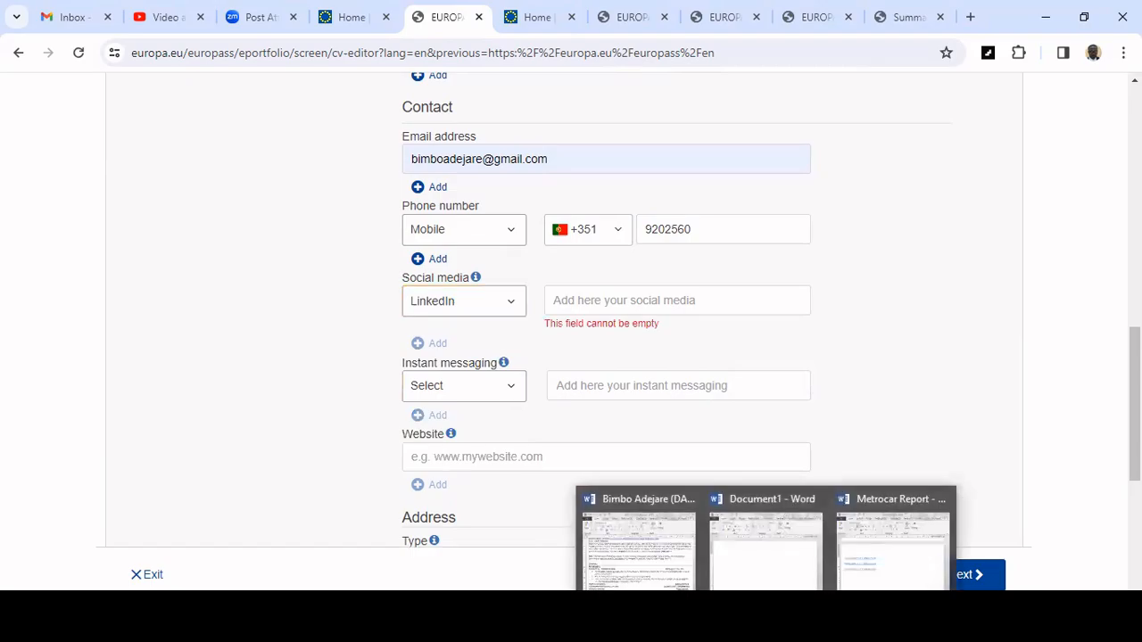
Copy the LinkedIn profile URL from the résumé in Word and paste it into the social media field.
left_click(681, 581)
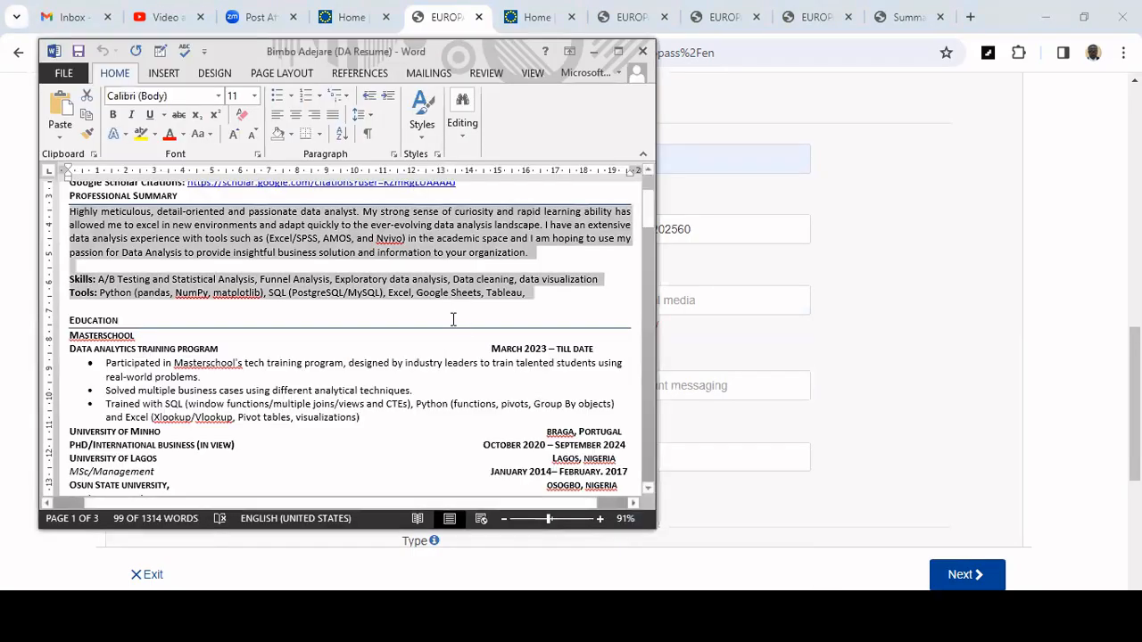
scroll(451, 318, "up", 1)
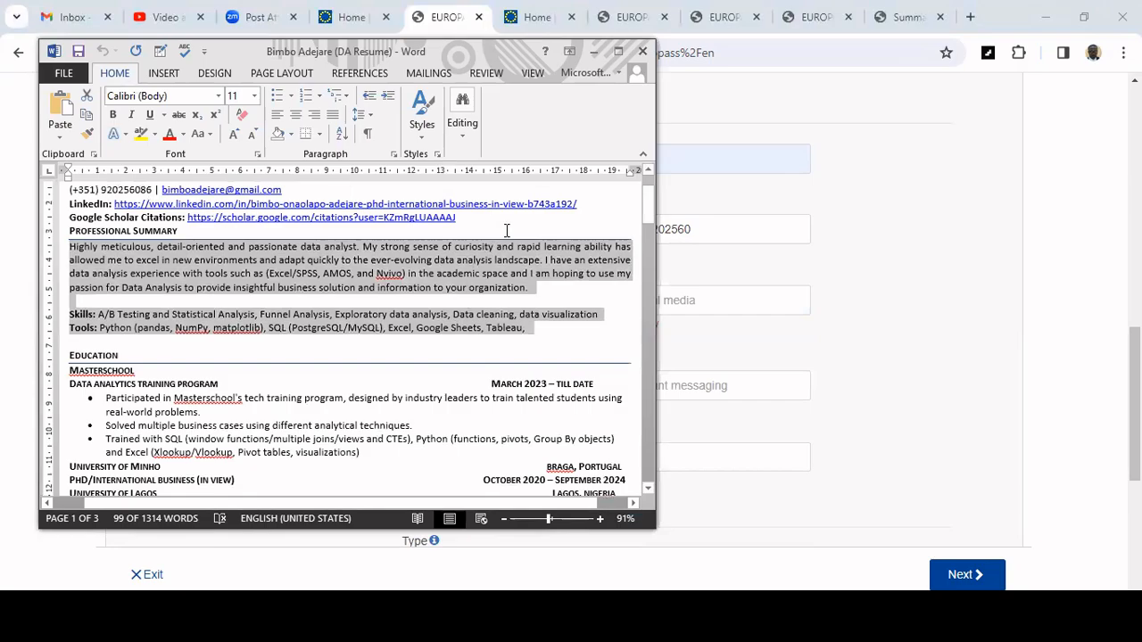
left_click_drag(580, 204, 193, 207)
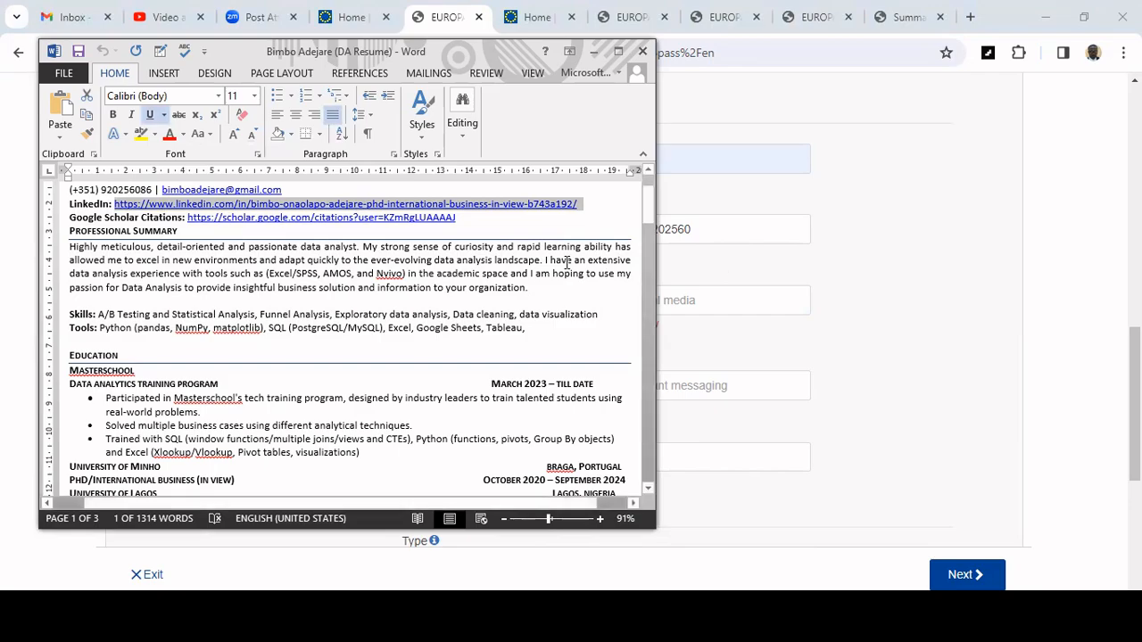
left_click(823, 350)
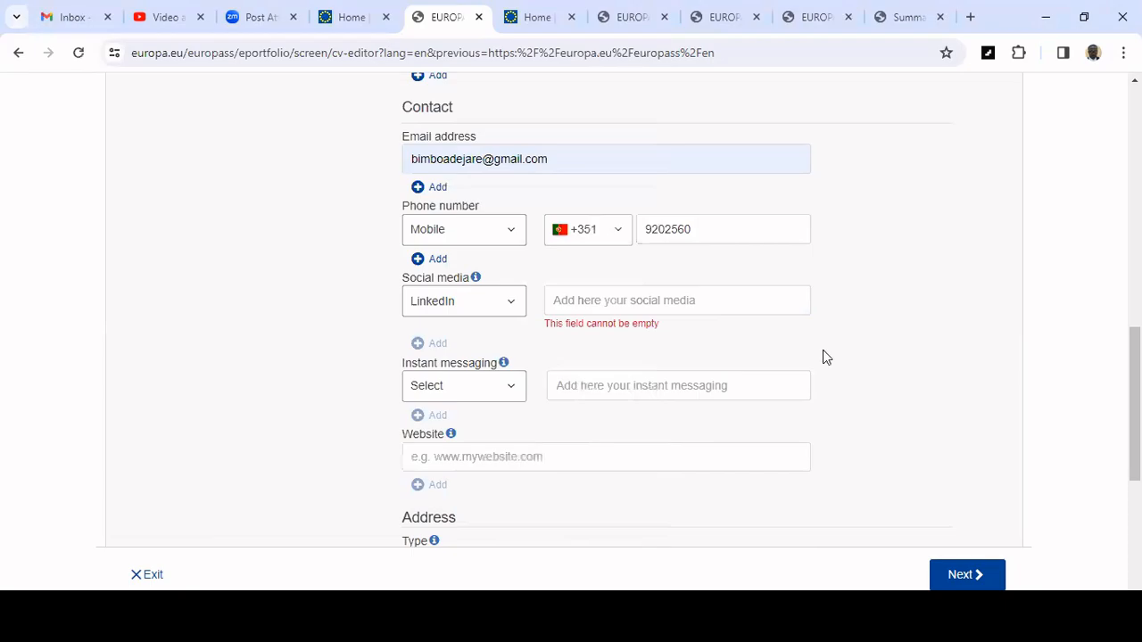
left_click(645, 294)
key("ctrl+v")
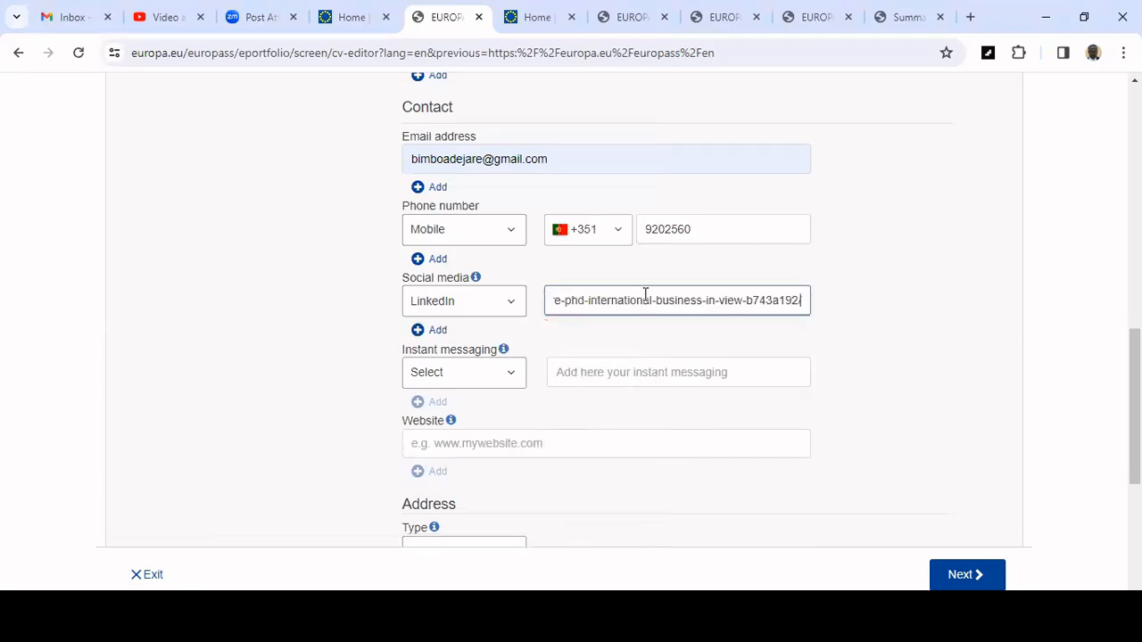
left_click(504, 373)
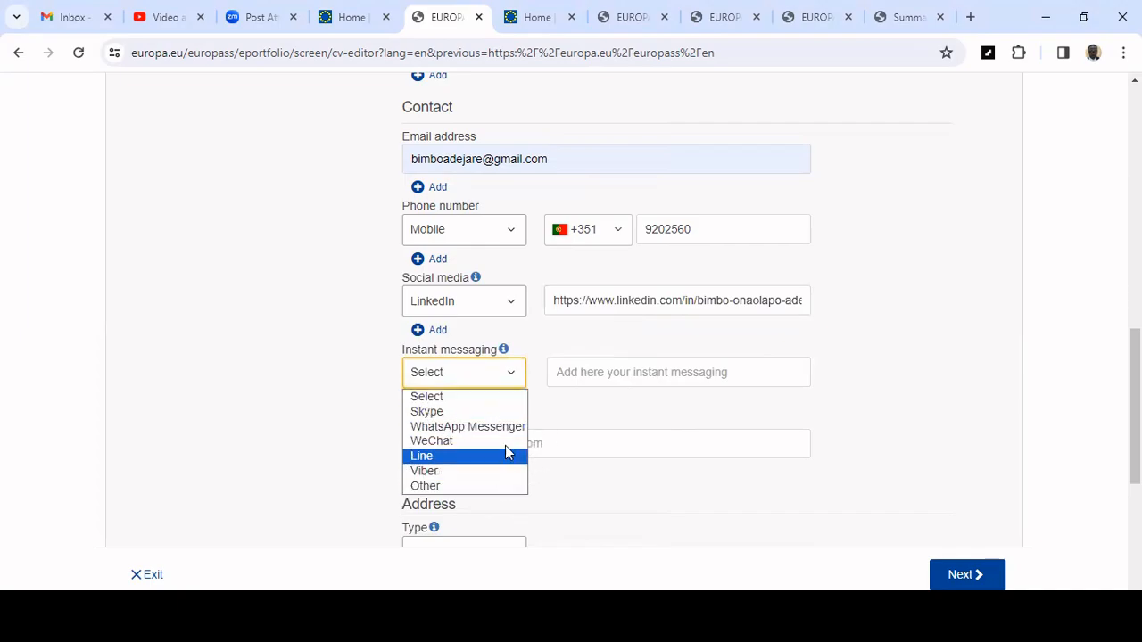
left_click(754, 426)
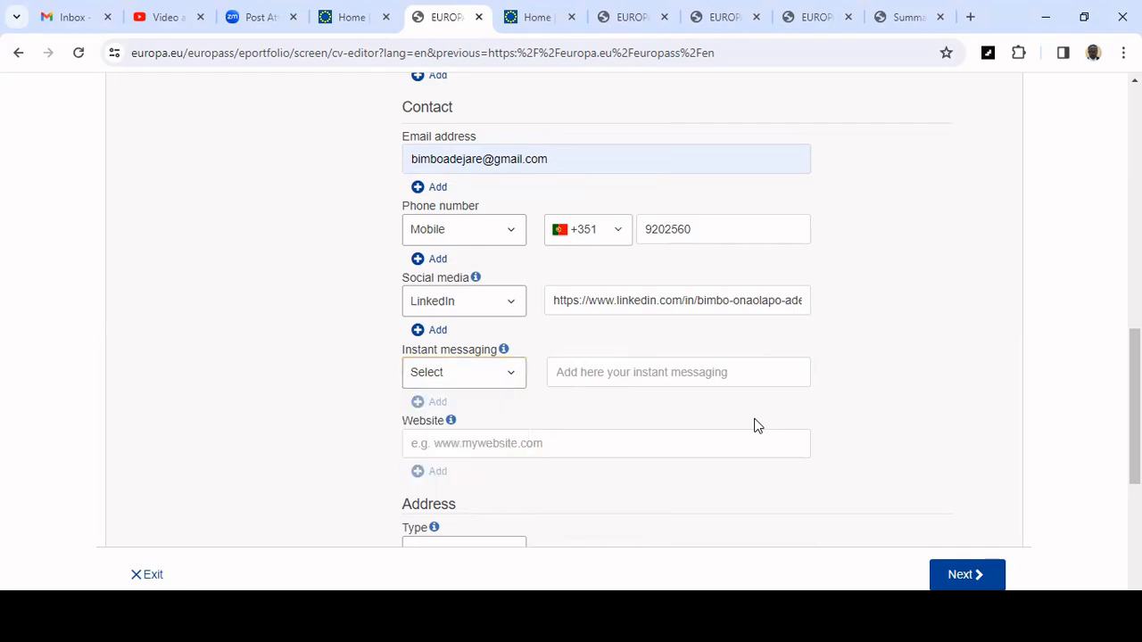
scroll(754, 425, "down", 1)
scroll(754, 426, "up", 2)
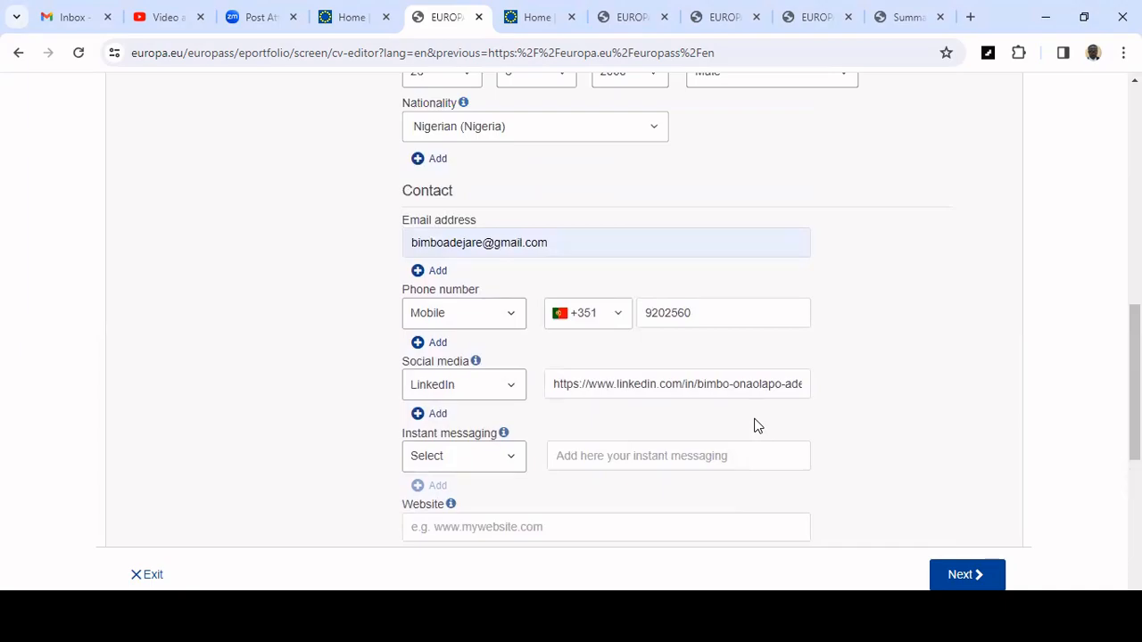
scroll(758, 379, "down", 2)
left_click(752, 373)
scroll(773, 377, "down", 2)
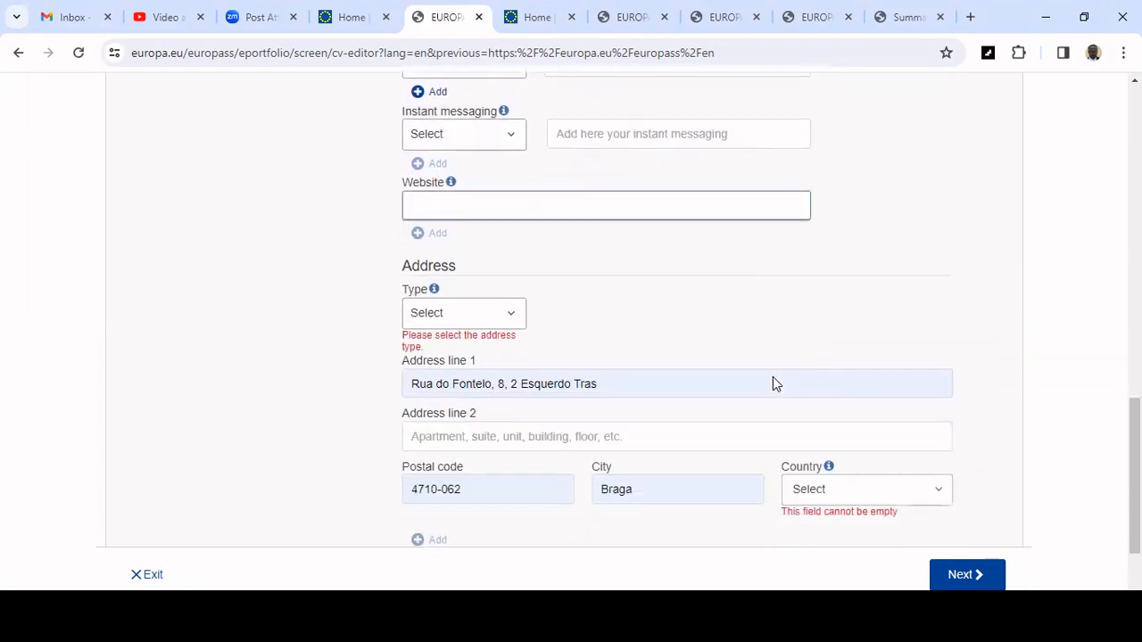
Set the address type to Home.
left_click(514, 304)
left_click(500, 340)
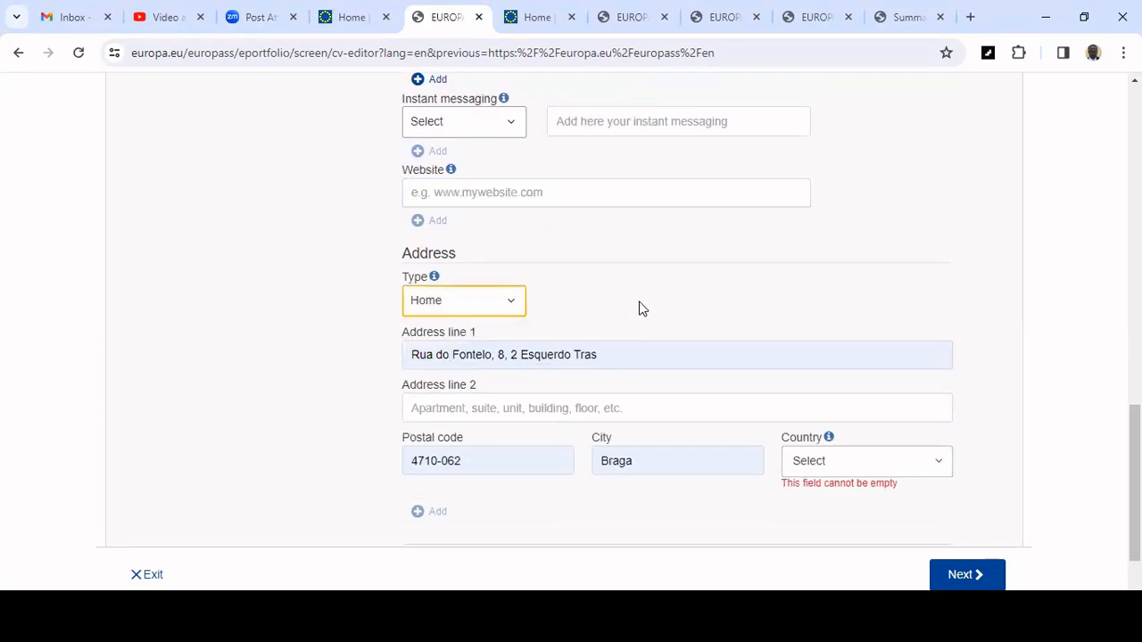
scroll(727, 280, "down", 1)
scroll(727, 280, "down", 1)
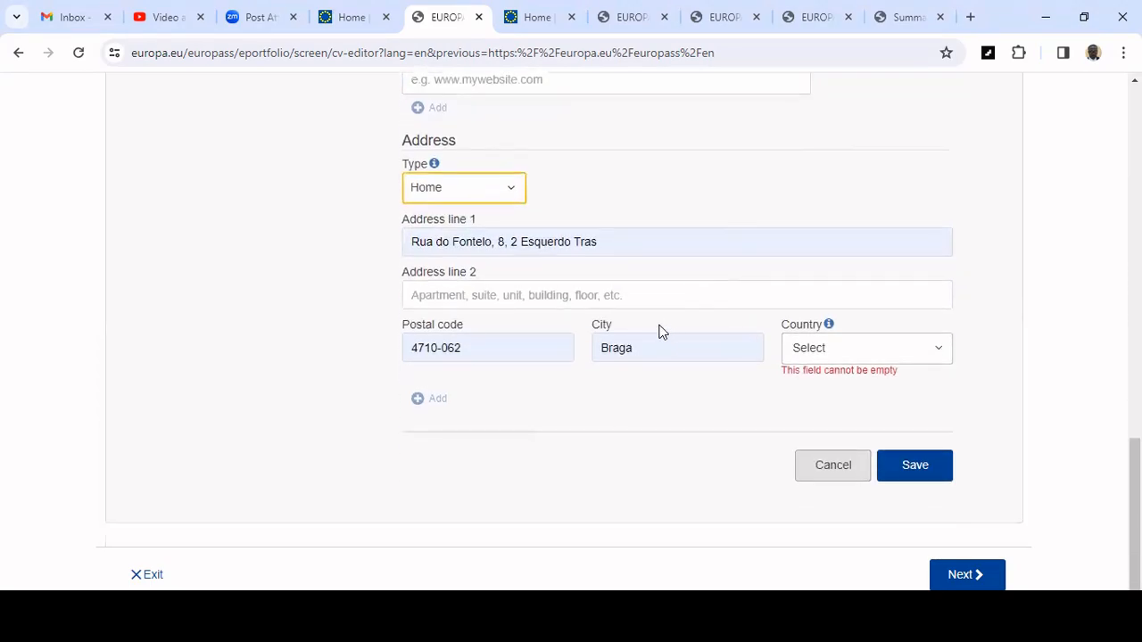
left_click(620, 242)
mouse_move(619, 242)
left_mouse_down()
mouse_move(403, 247)
mouse_move(606, 230)
left_mouse_up()
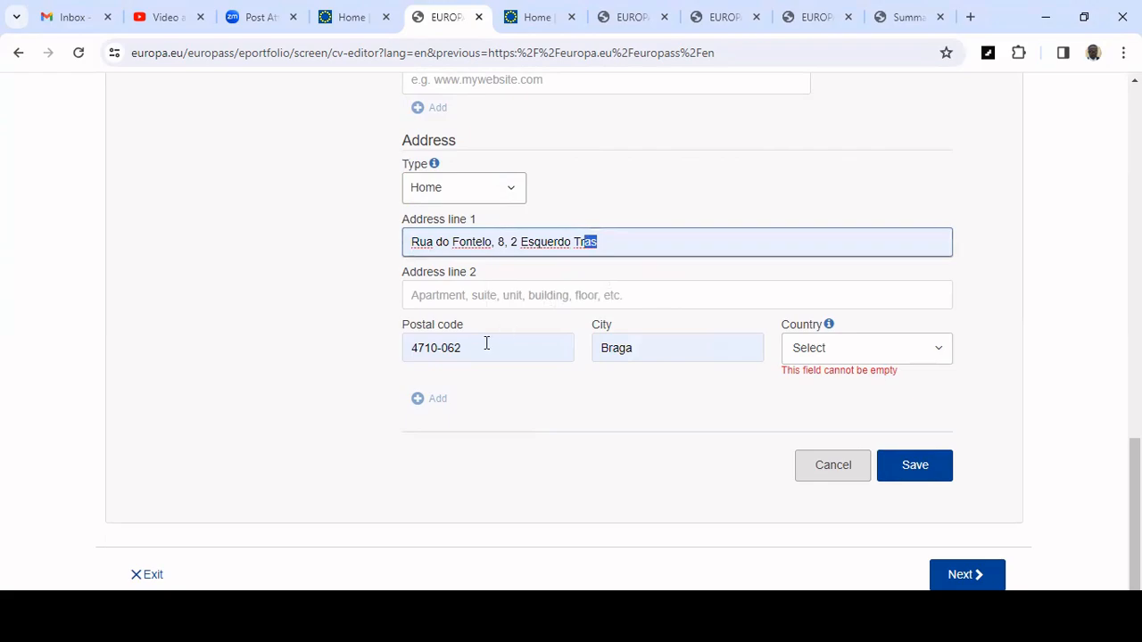
left_click(470, 347)
left_click_drag(470, 347, 355, 328)
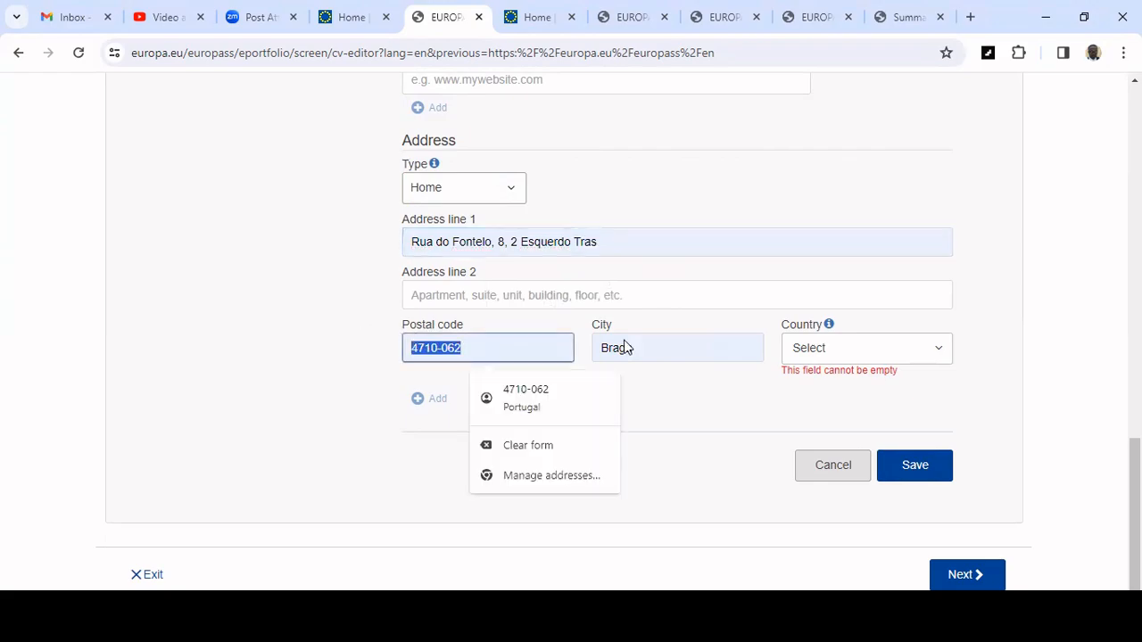
left_click_drag(610, 242, 459, 234)
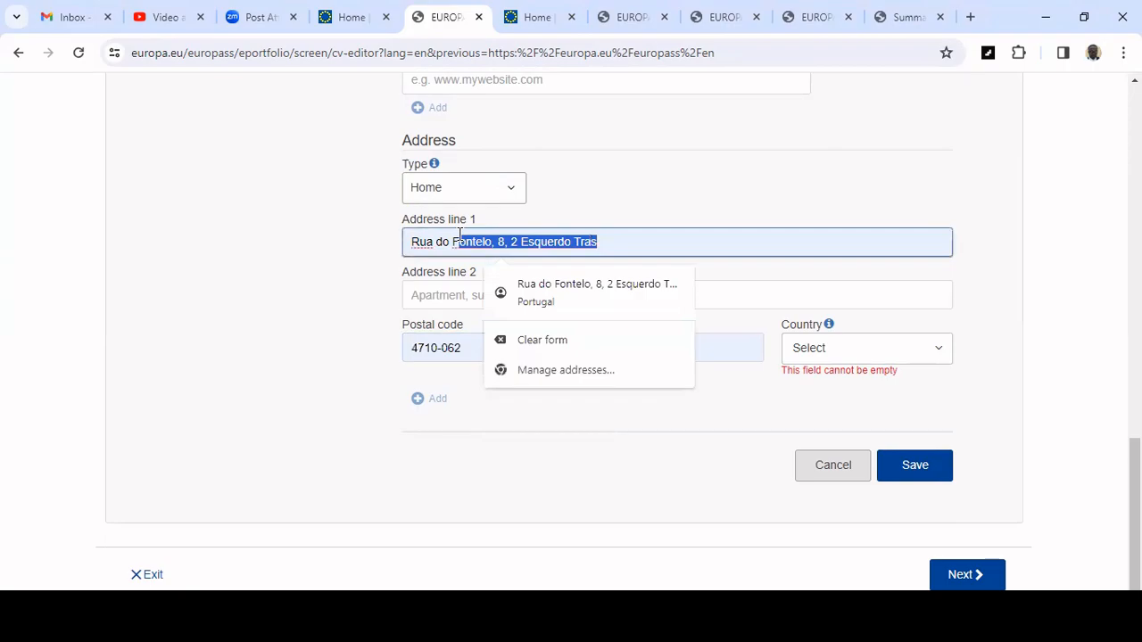
left_click(632, 191)
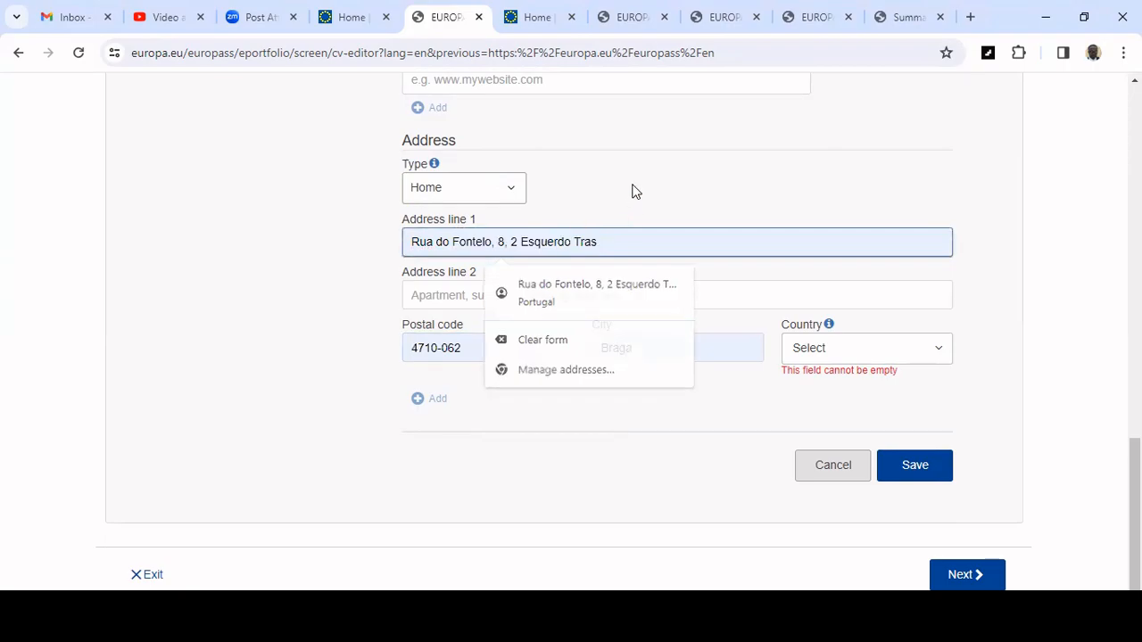
Set the address country to Portugal and save the personal information section.
left_click(832, 355)
left_click(862, 352)
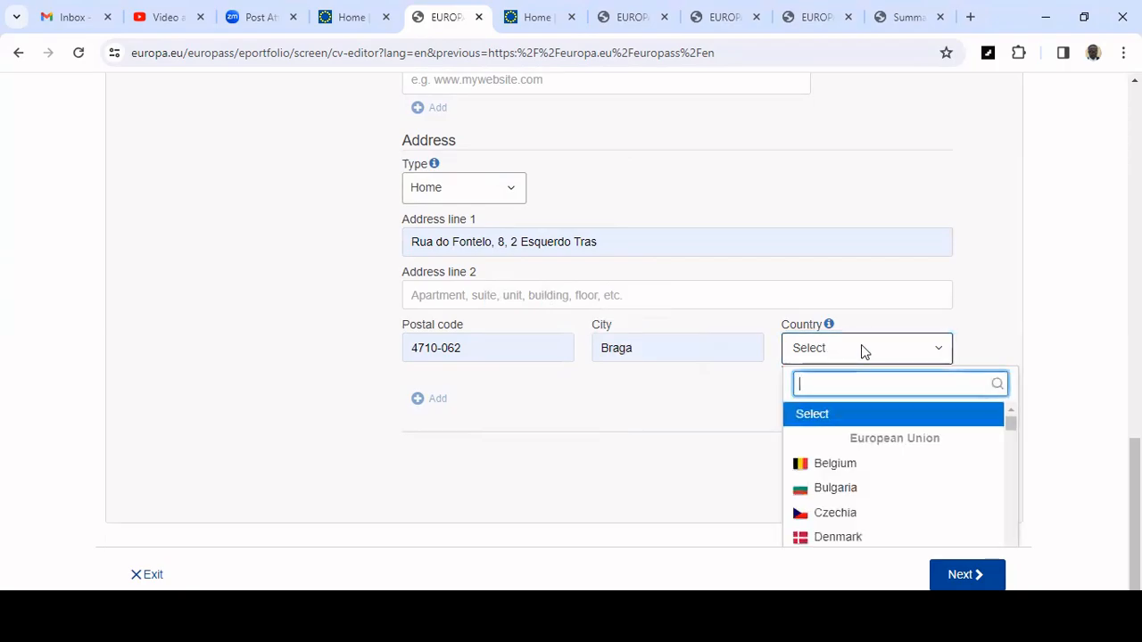
type("por")
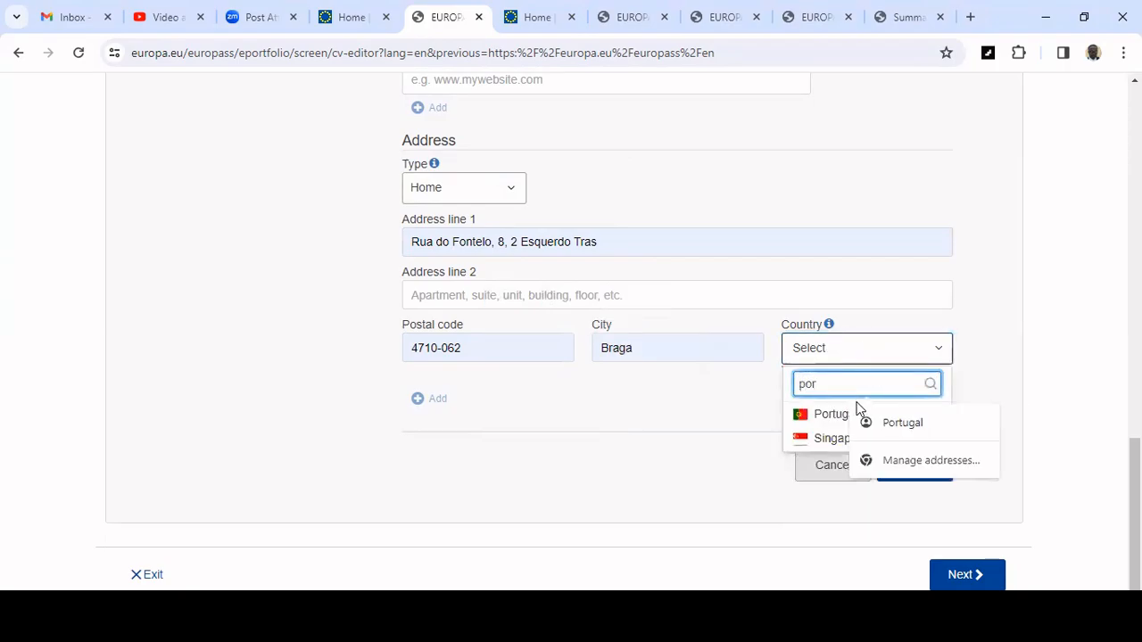
left_click(816, 418)
left_click(919, 469)
Add a new Work experience section to the CV.
scroll(782, 400, "up", 4)
scroll(784, 401, "down", 4)
scroll(784, 400, "up", 3)
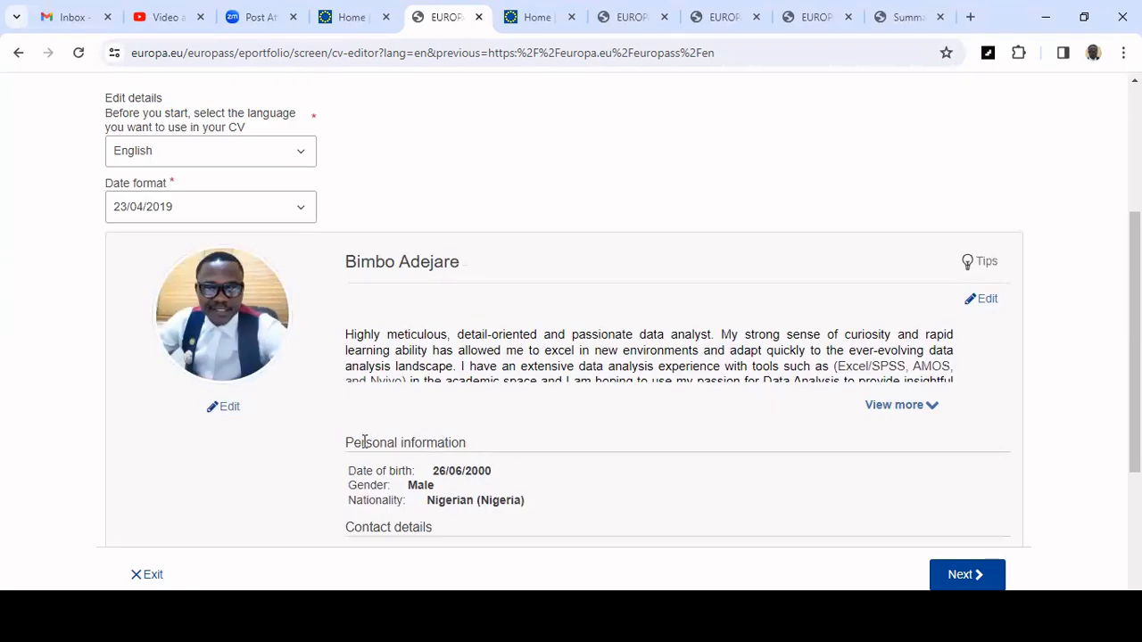
left_click_drag(349, 444, 450, 428)
scroll(449, 428, "down", 3)
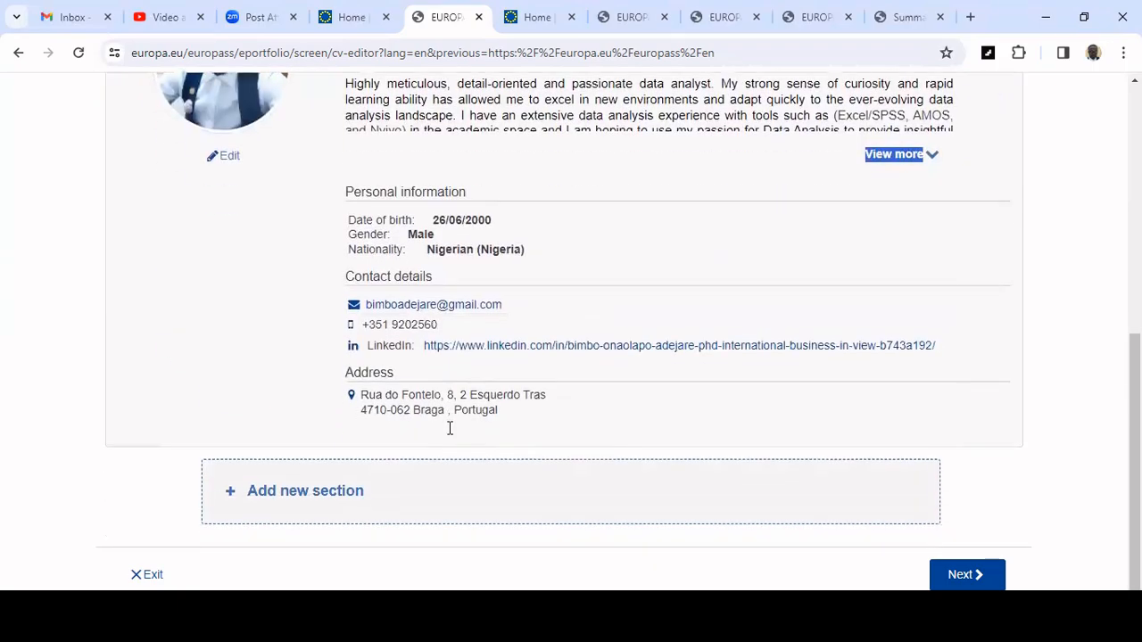
left_click(333, 500)
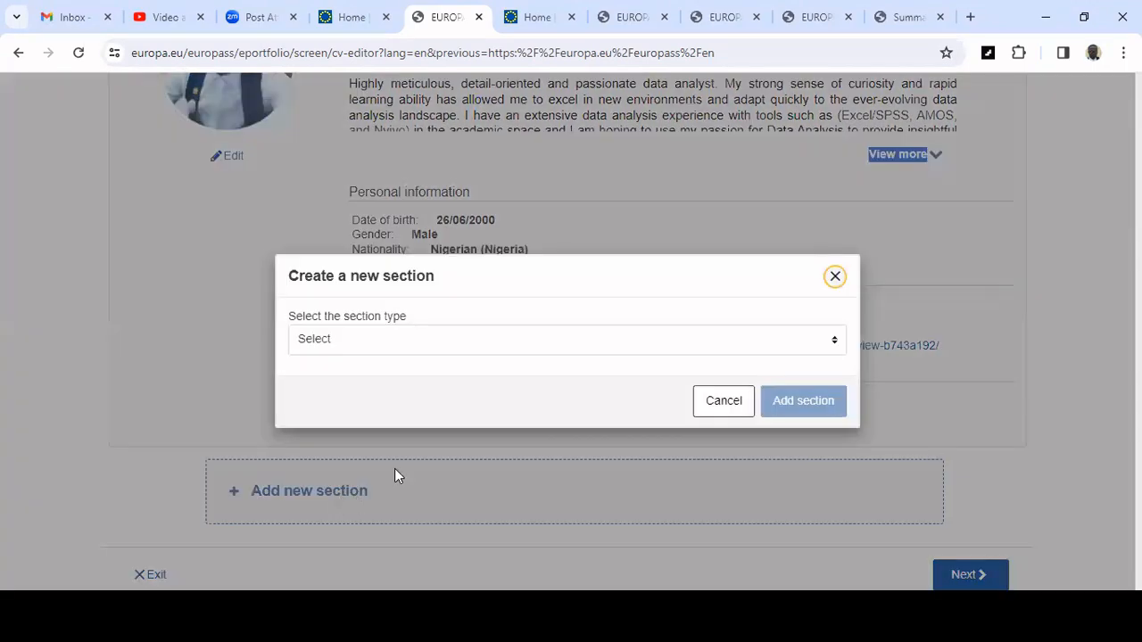
left_click(446, 347)
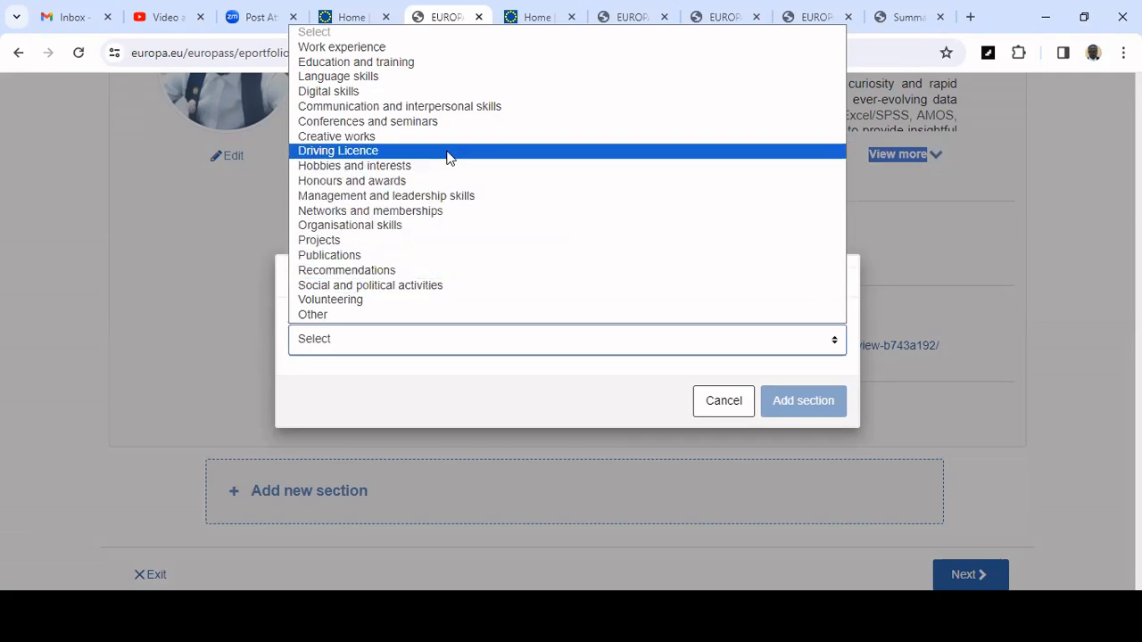
left_click(426, 46)
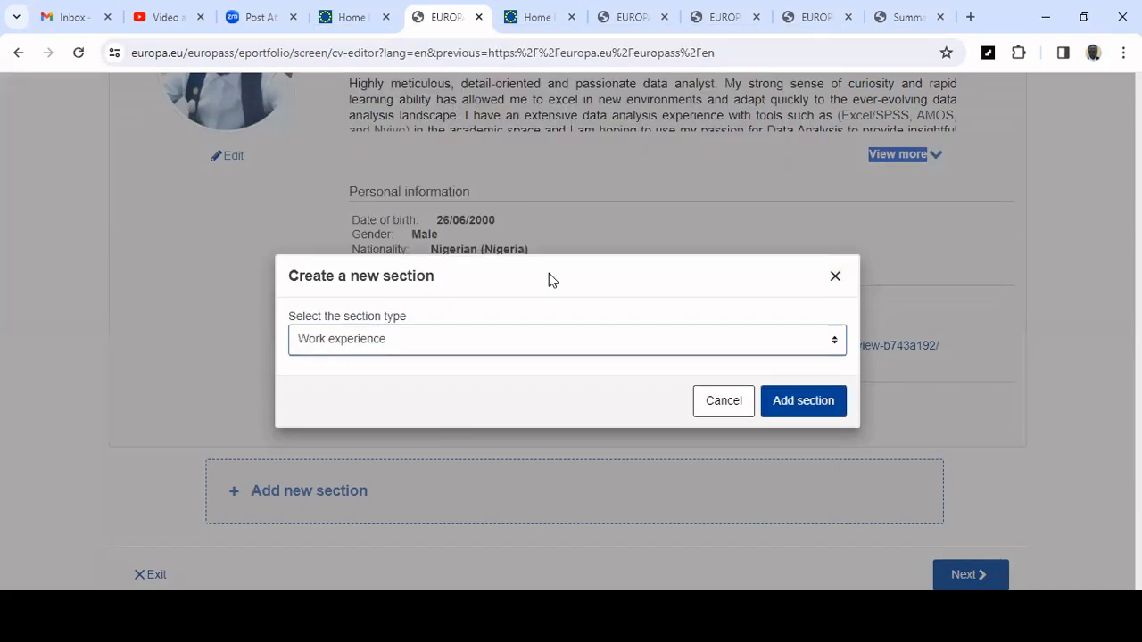
left_click(803, 401)
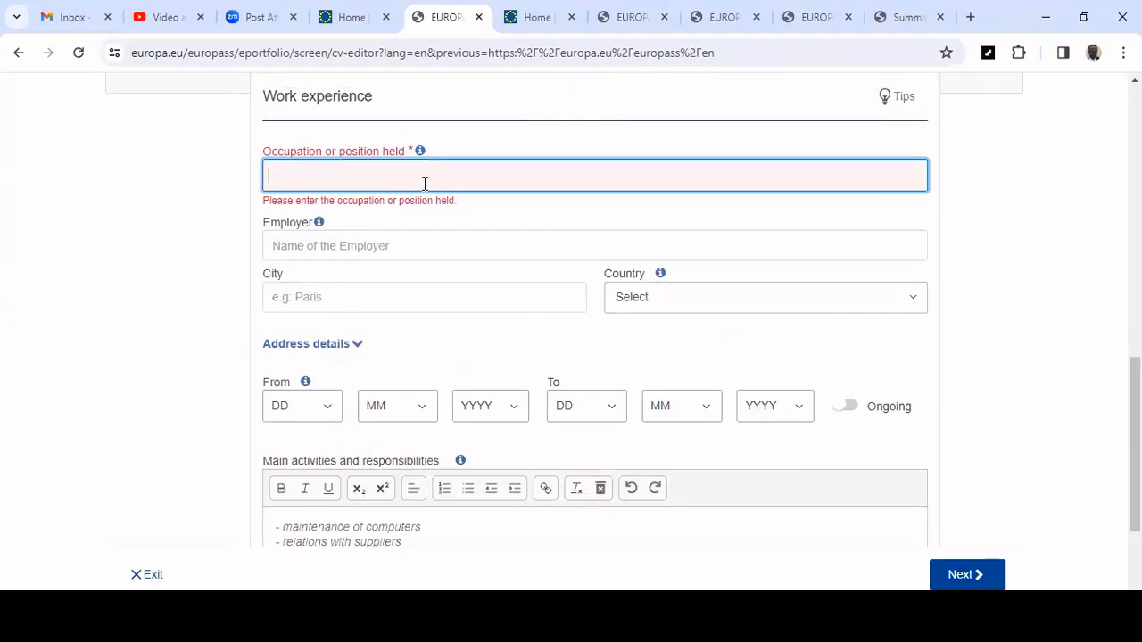
Enter Customer Service Advisor (HYBRID) as the occupation or position held.
type("Cu")
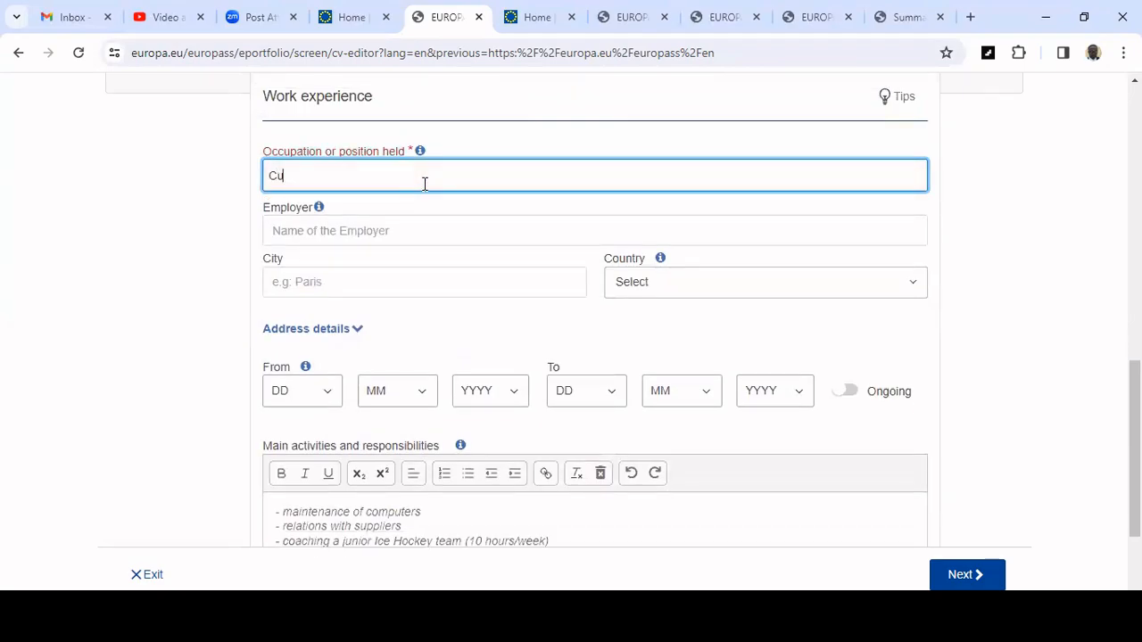
type("stomer Servce")
key("BackSpace")
type("e ")
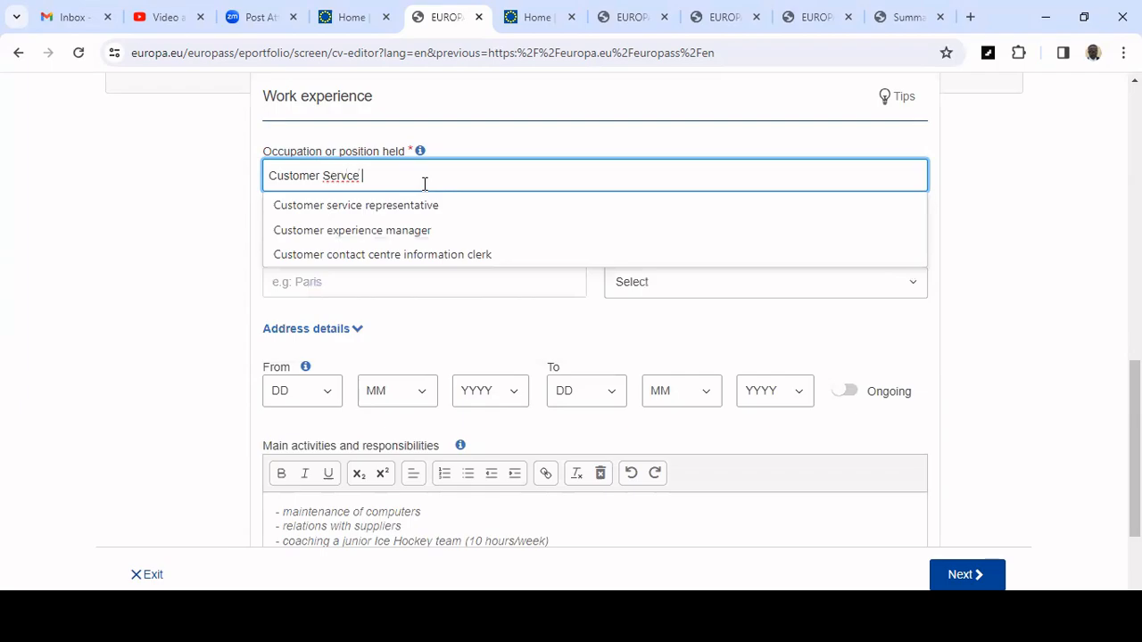
type("Advisor")
left_click(344, 176)
type("i")
left_click(471, 173)
type("(HYBRID")
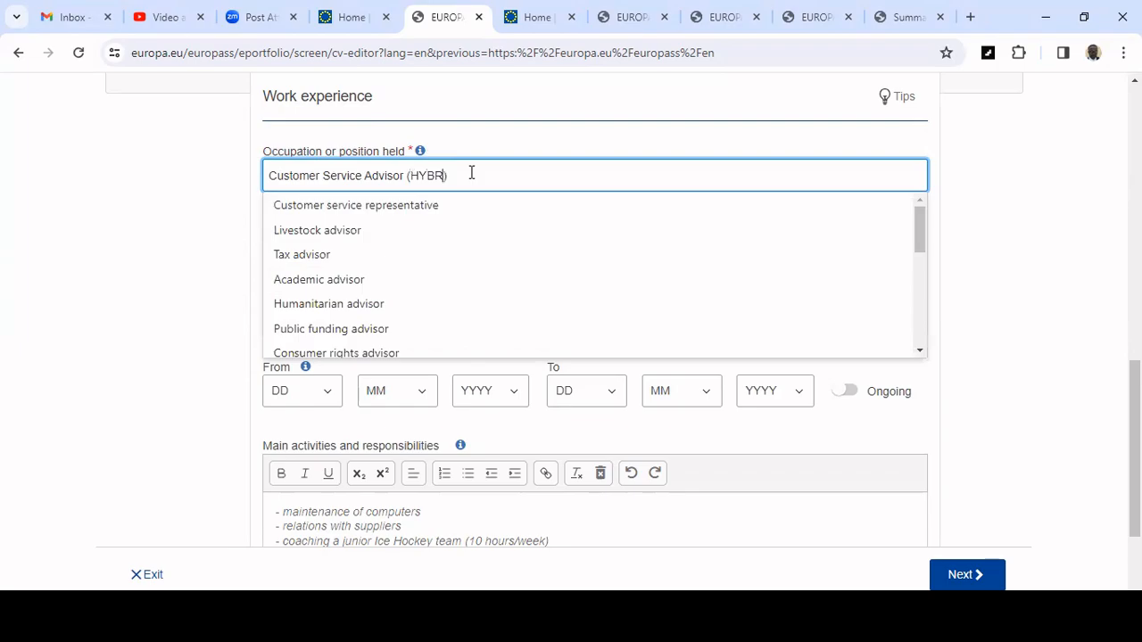
left_click(170, 175)
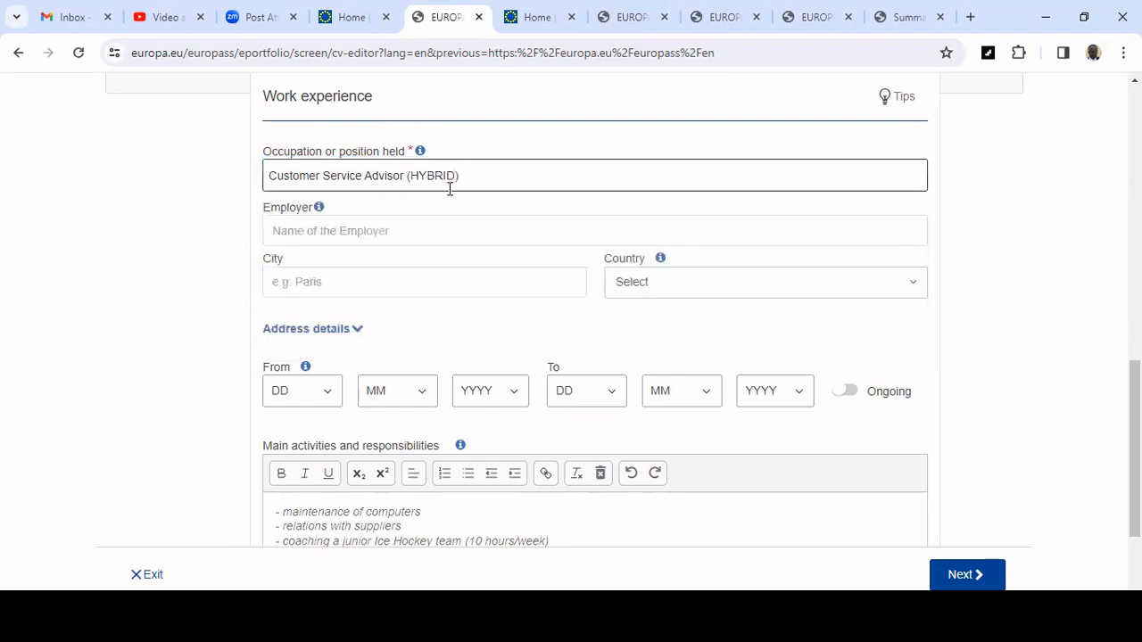
Fill in the employer as Manpower Group Portugal and the city as Braga from the autofill suggestions.
left_click(419, 230)
left_click(436, 274)
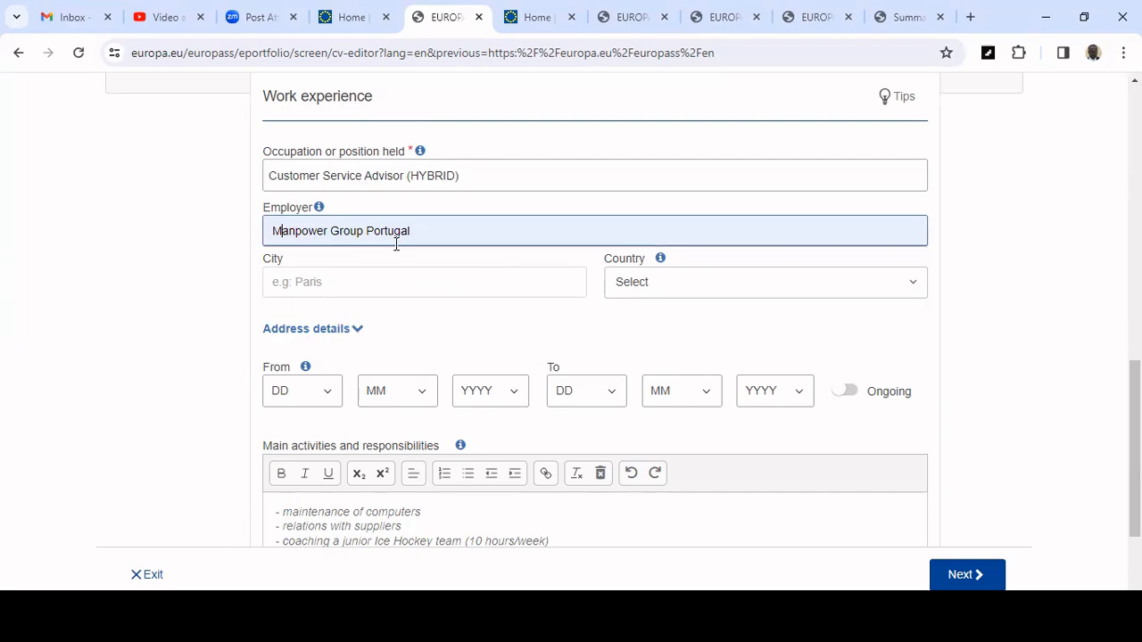
left_click(412, 283)
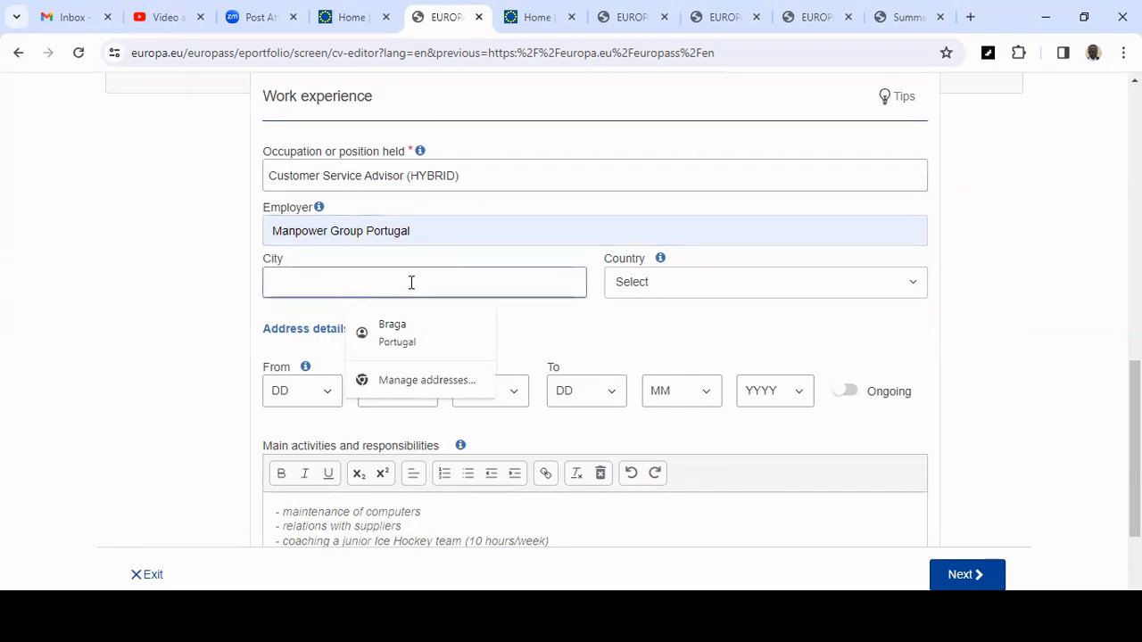
left_click(388, 315)
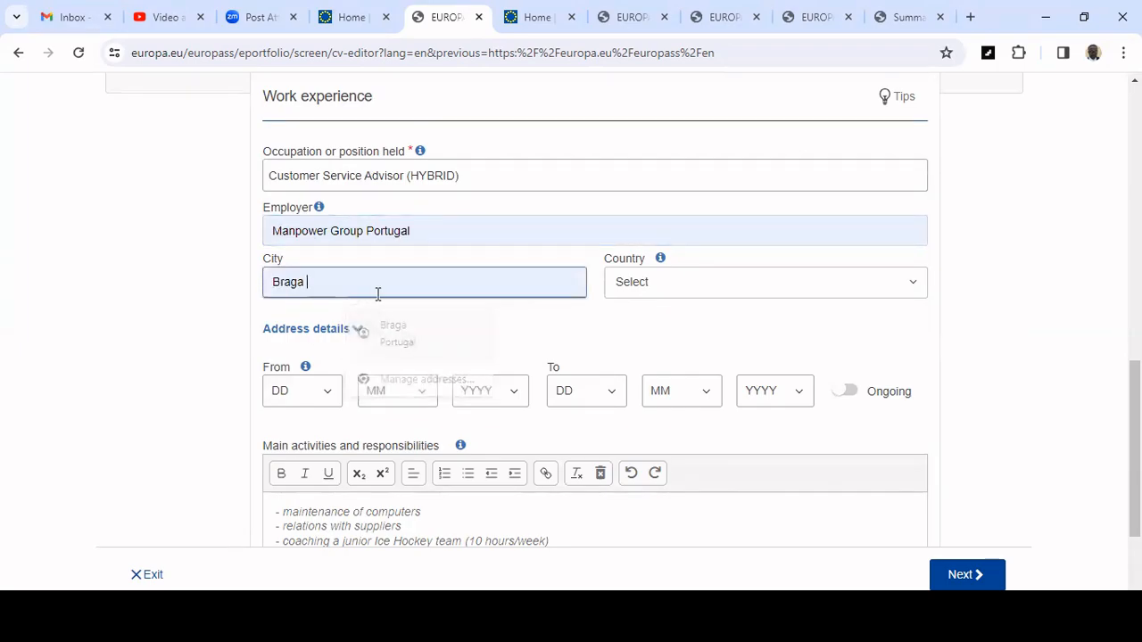
Set the work experience country to Portugal.
left_click(705, 288)
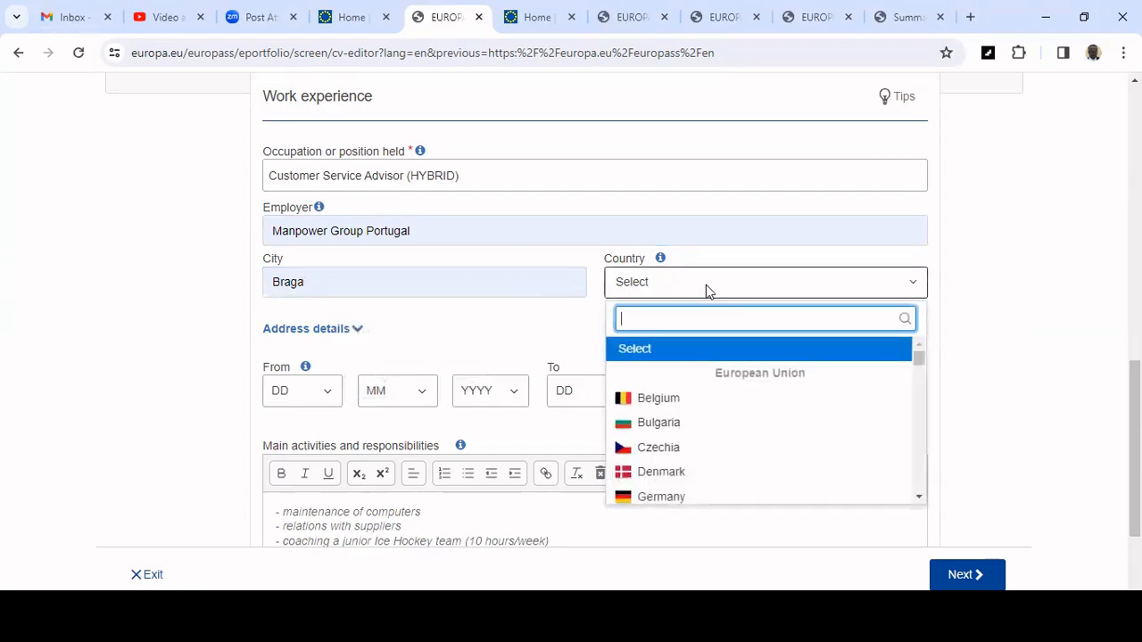
type("por")
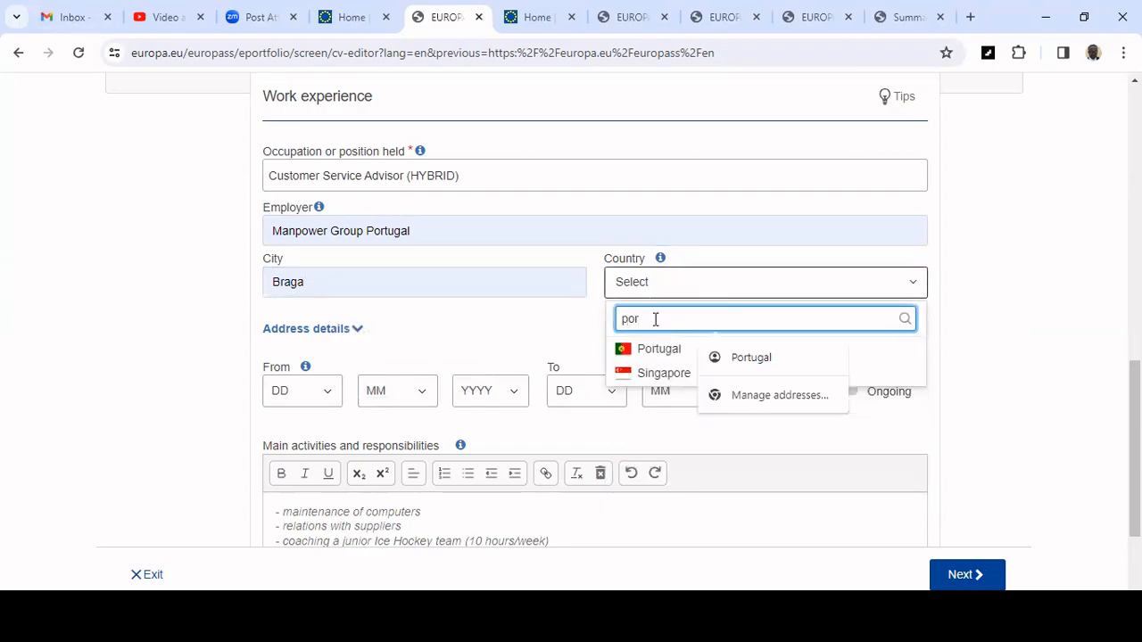
left_click(659, 348)
scroll(446, 286, "down", 2)
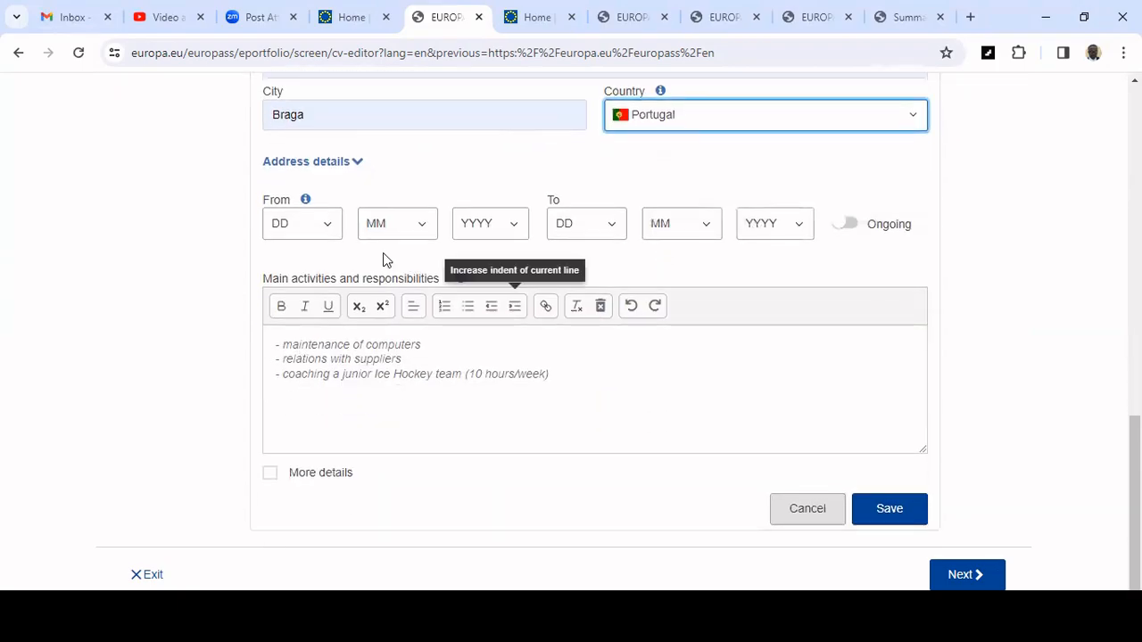
Set the work experience start date to 20 March 2023.
left_click(329, 232)
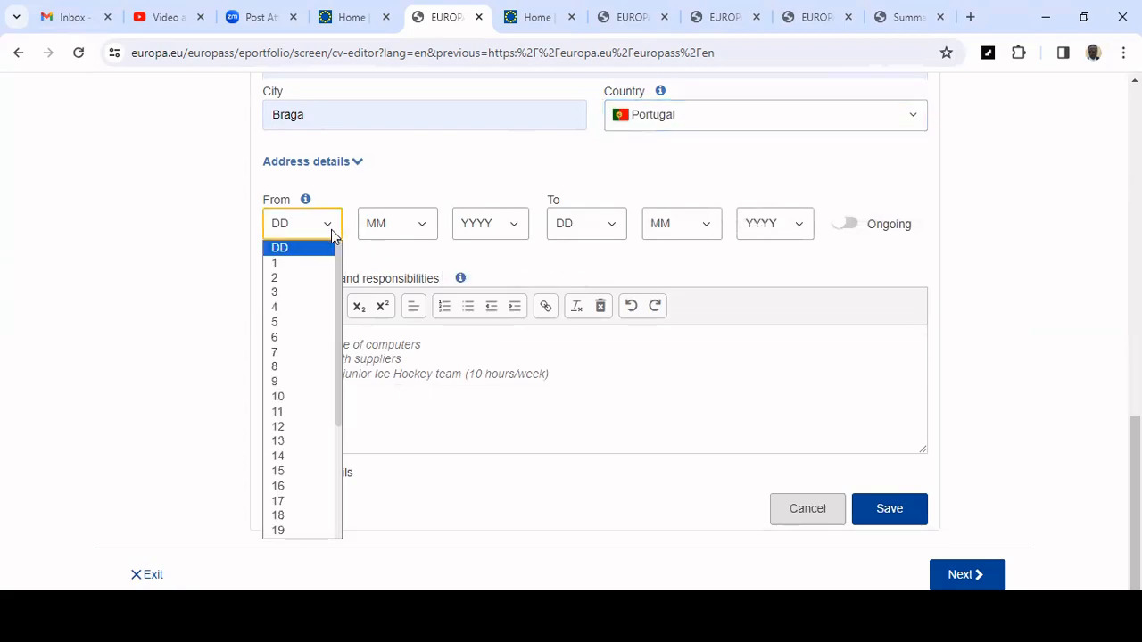
scroll(330, 303, "down", 2)
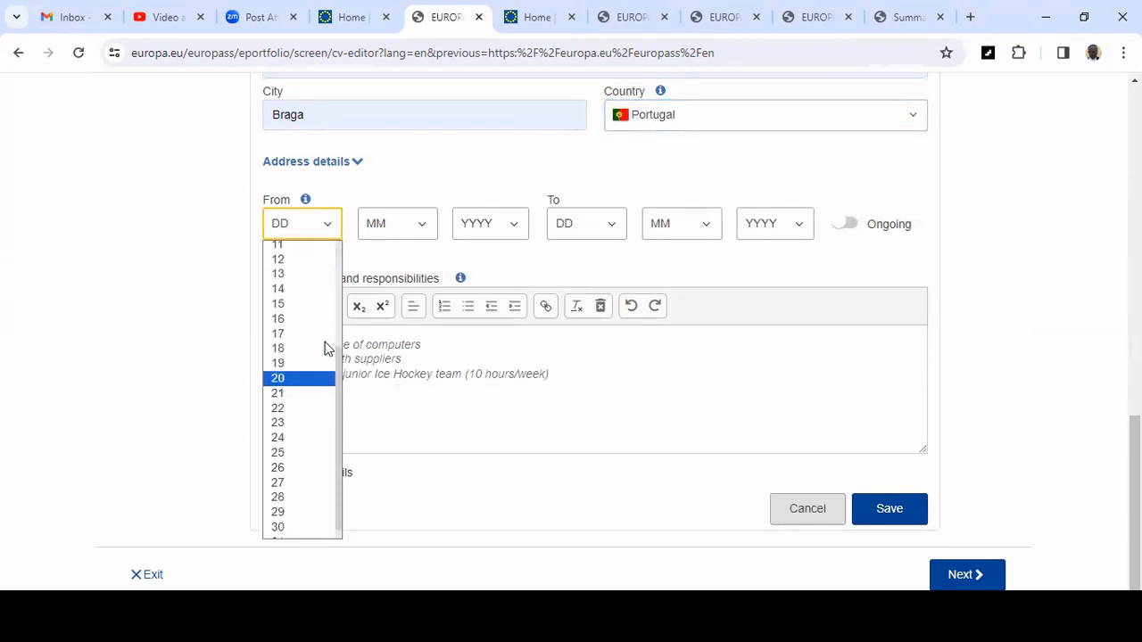
left_click(321, 378)
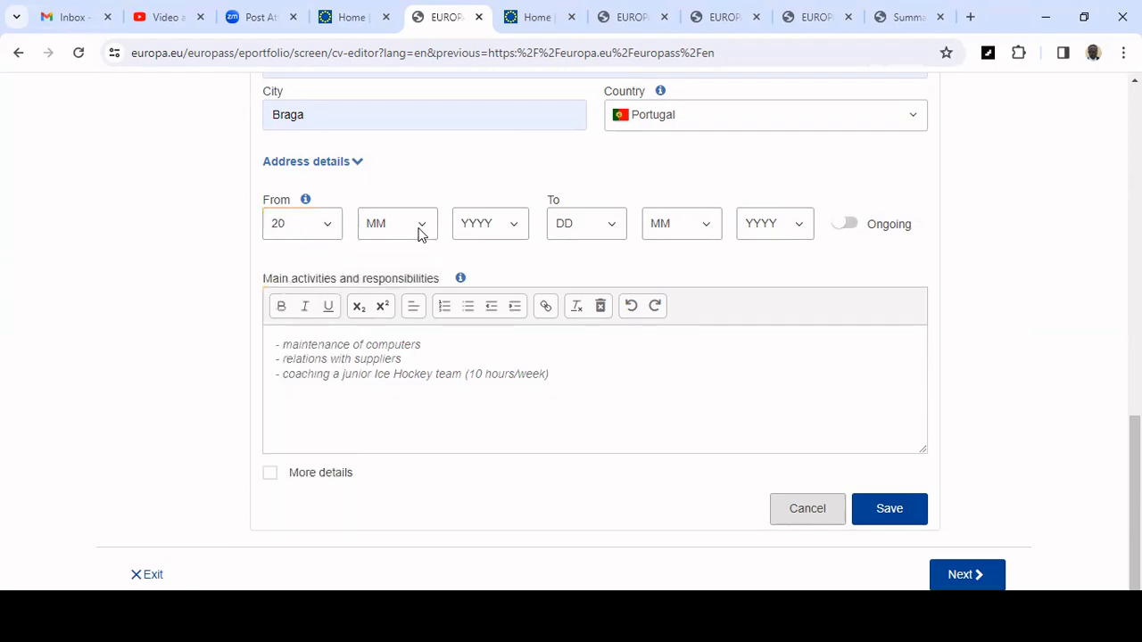
left_click(418, 228)
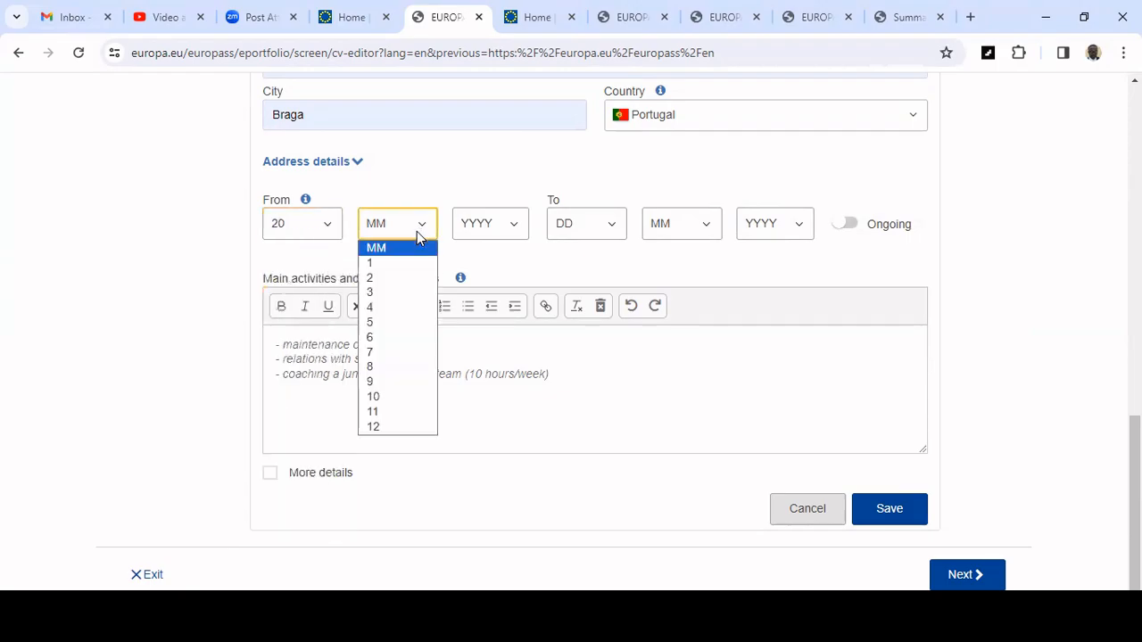
left_click(392, 293)
left_click(507, 228)
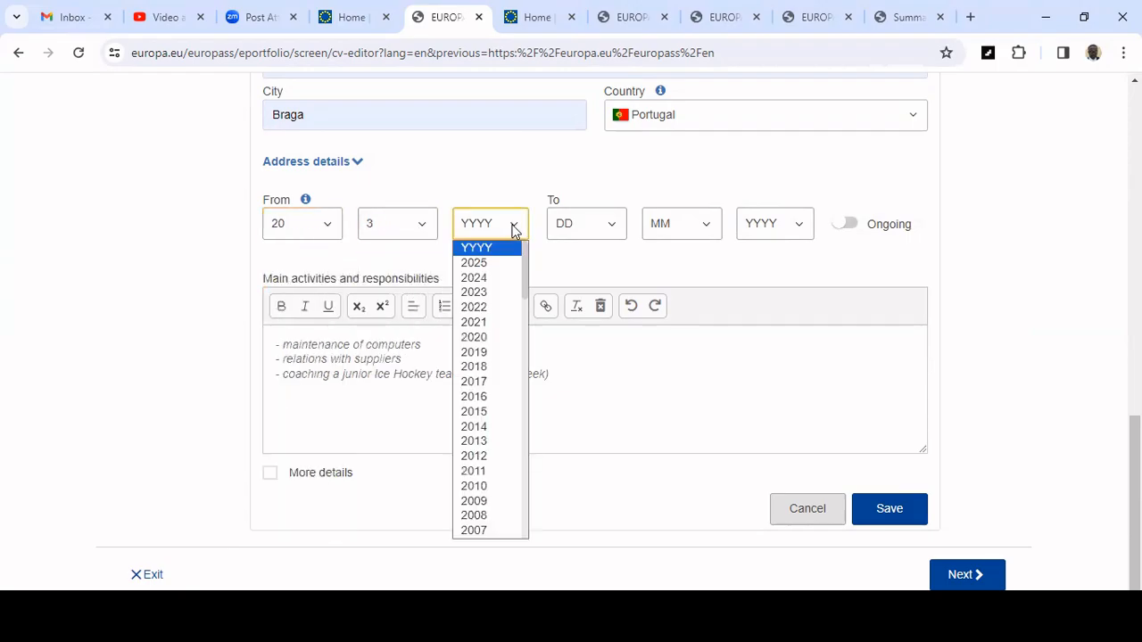
left_click(494, 295)
Mark the work experience as ongoing instead of giving an end date.
left_click(600, 233)
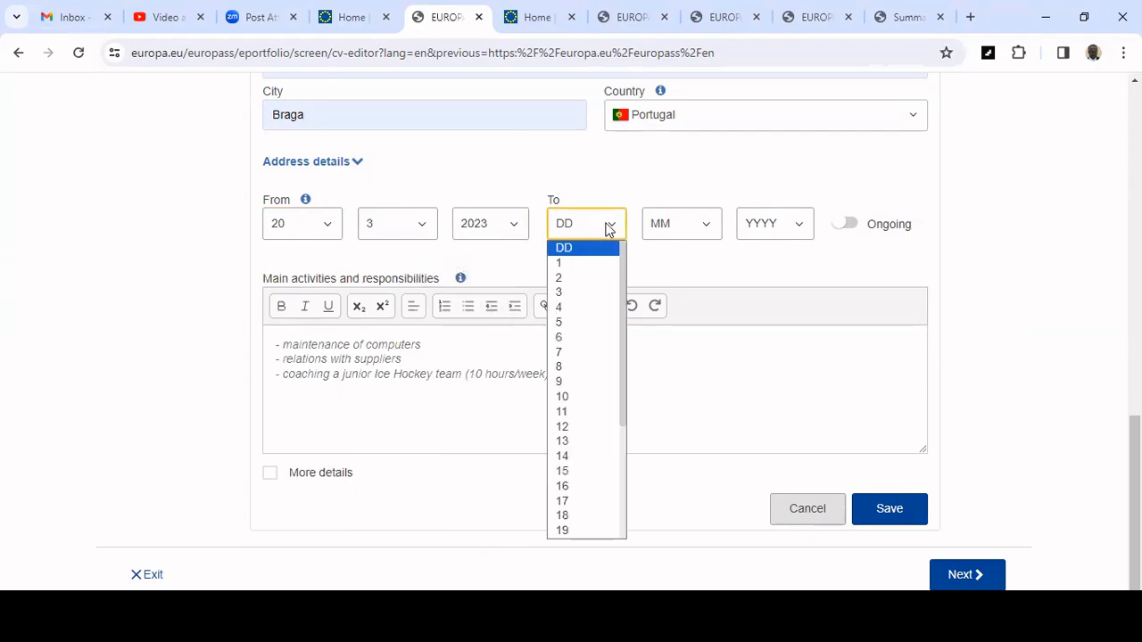
left_click(755, 250)
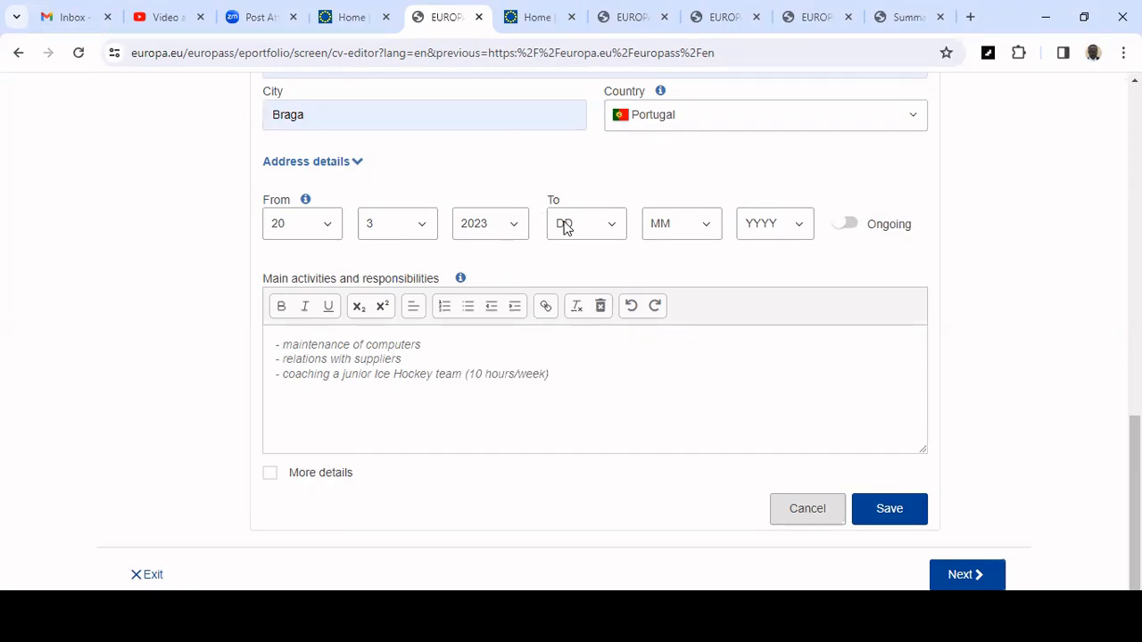
left_click(839, 227)
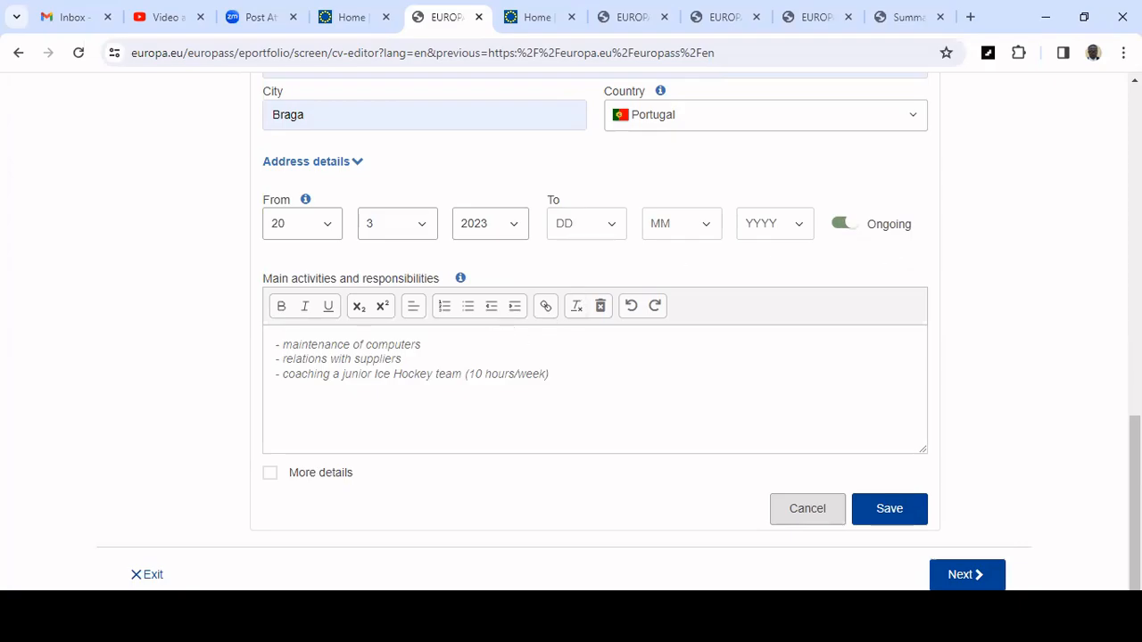
Switch to the Word résumé and select the Manpower Group Portugal responsibilities bullet list.
mouse_move(752, 629)
left_click(658, 551)
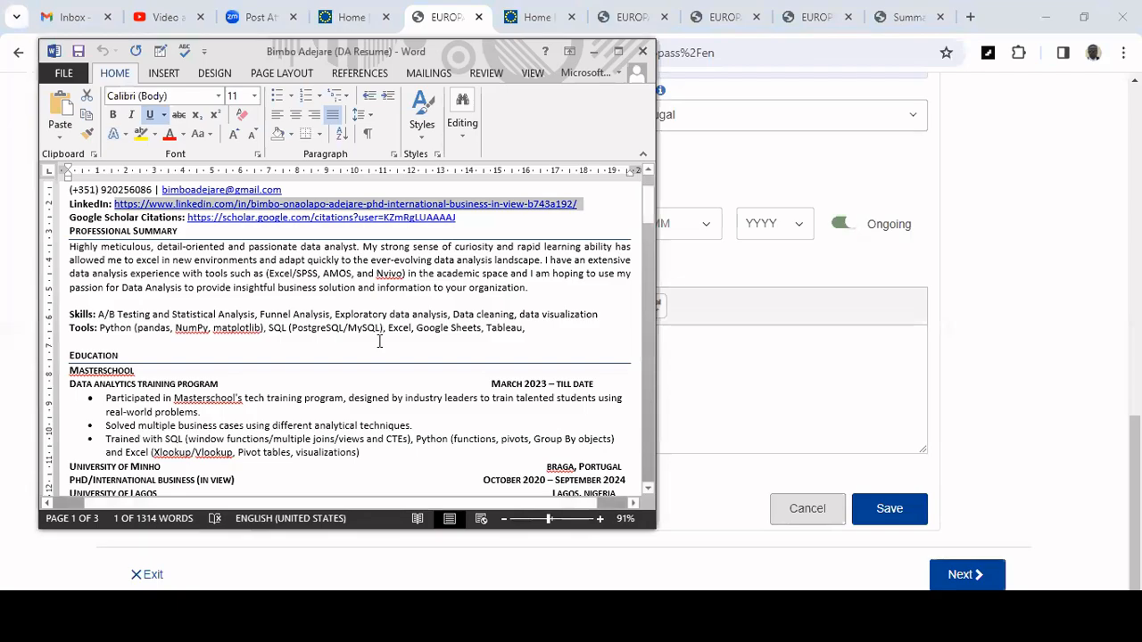
scroll(451, 312, "down", 8)
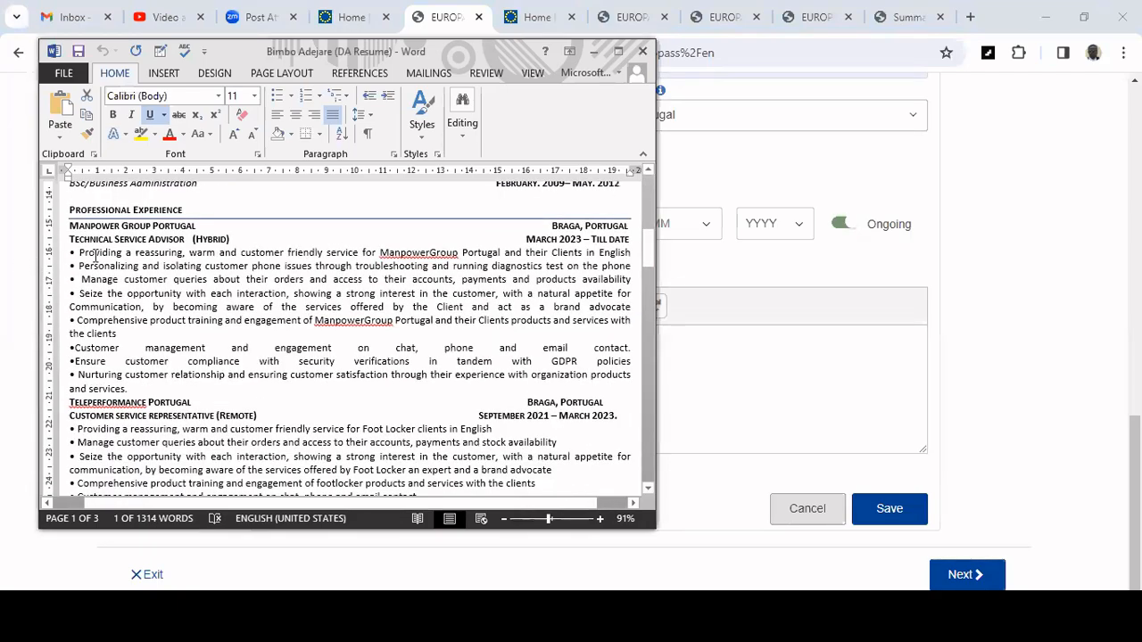
left_click_drag(71, 254, 196, 347)
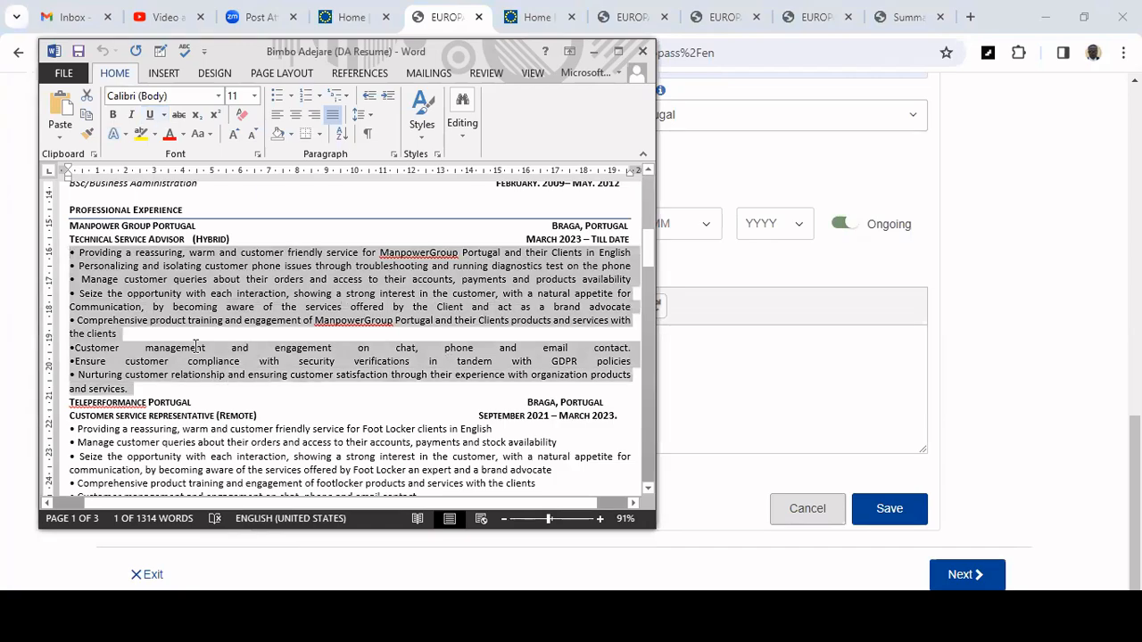
Replace the sample text in Main activities and responsibilities with the copied Manpower Group responsibilities.
key("alt+Tab")
left_click(275, 423)
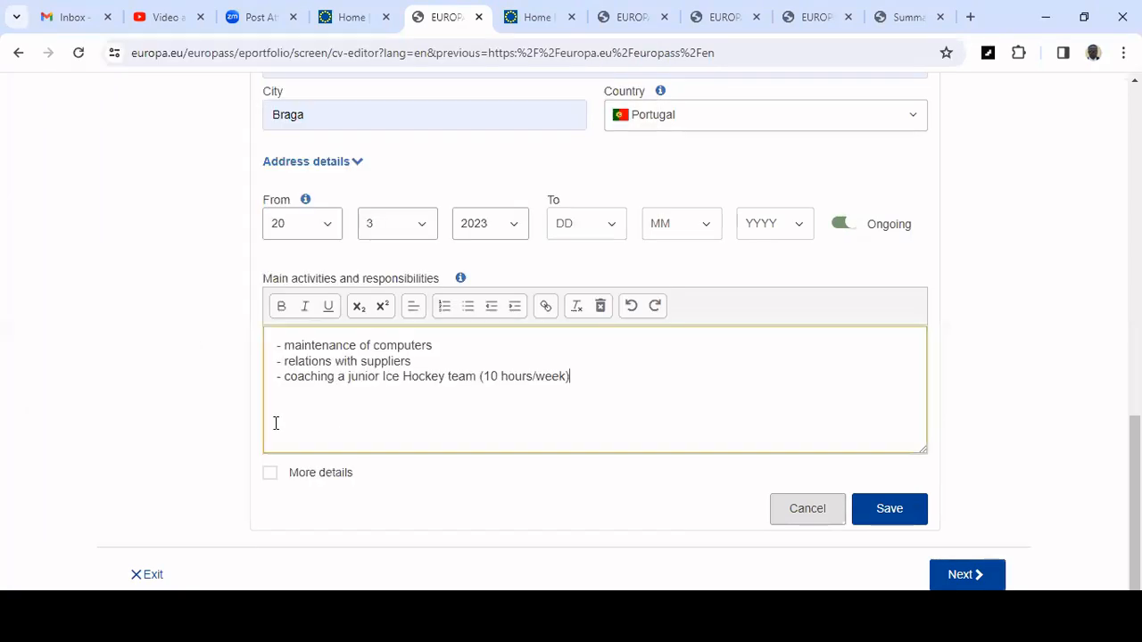
key("ctrl+a")
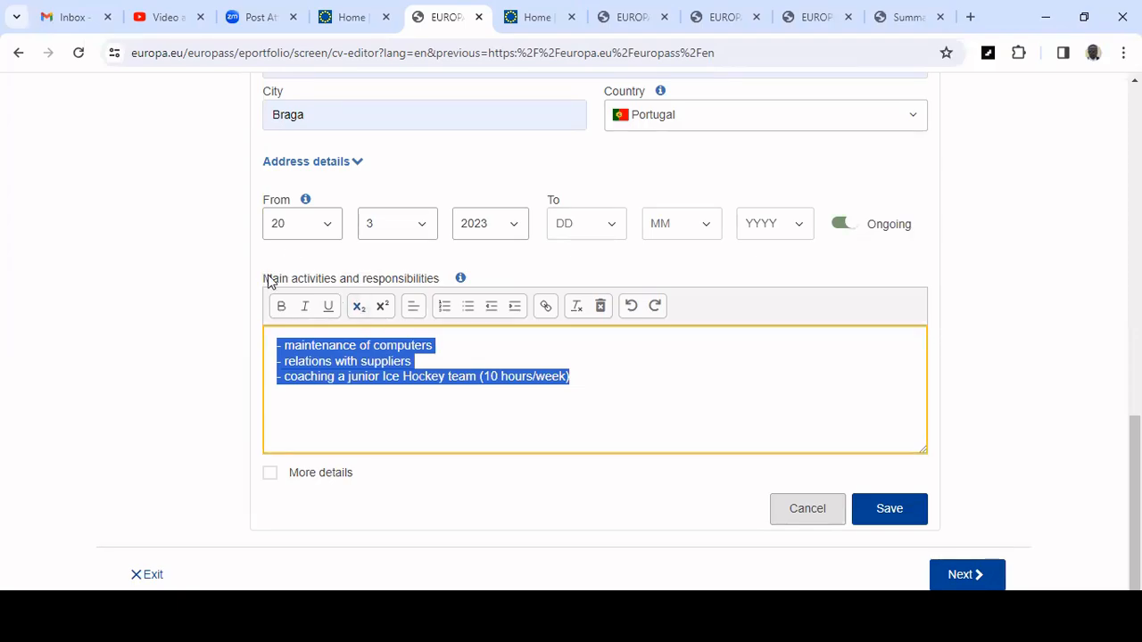
left_click_drag(267, 278, 390, 288)
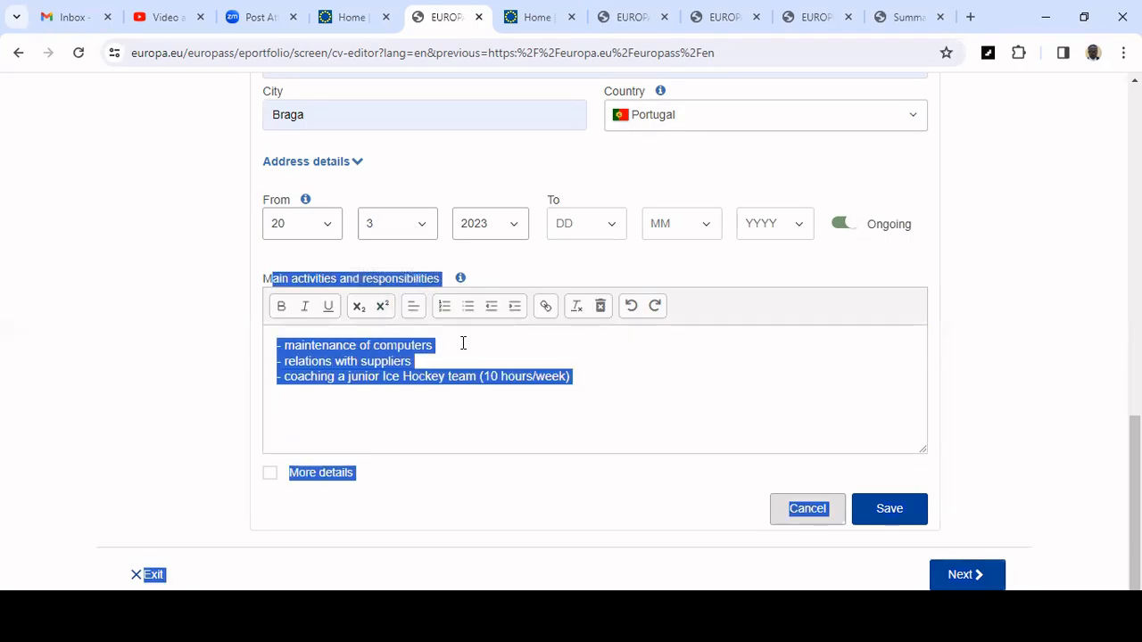
left_click(463, 343)
key("shift+Down")
key("shift+Down")
key("shift+Down")
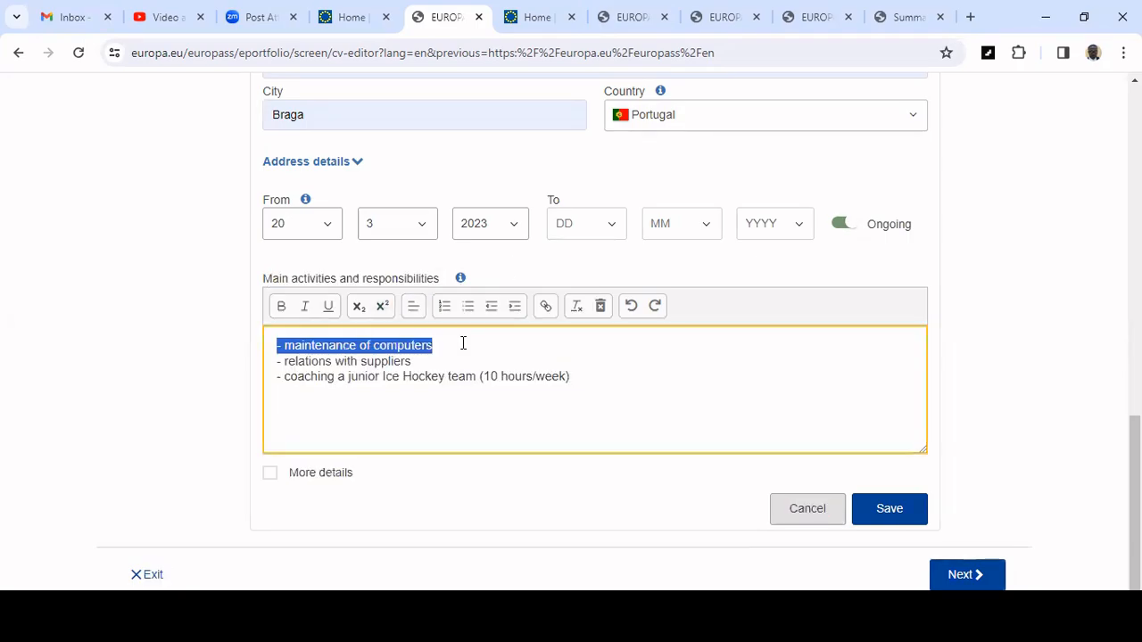
key("Delete")
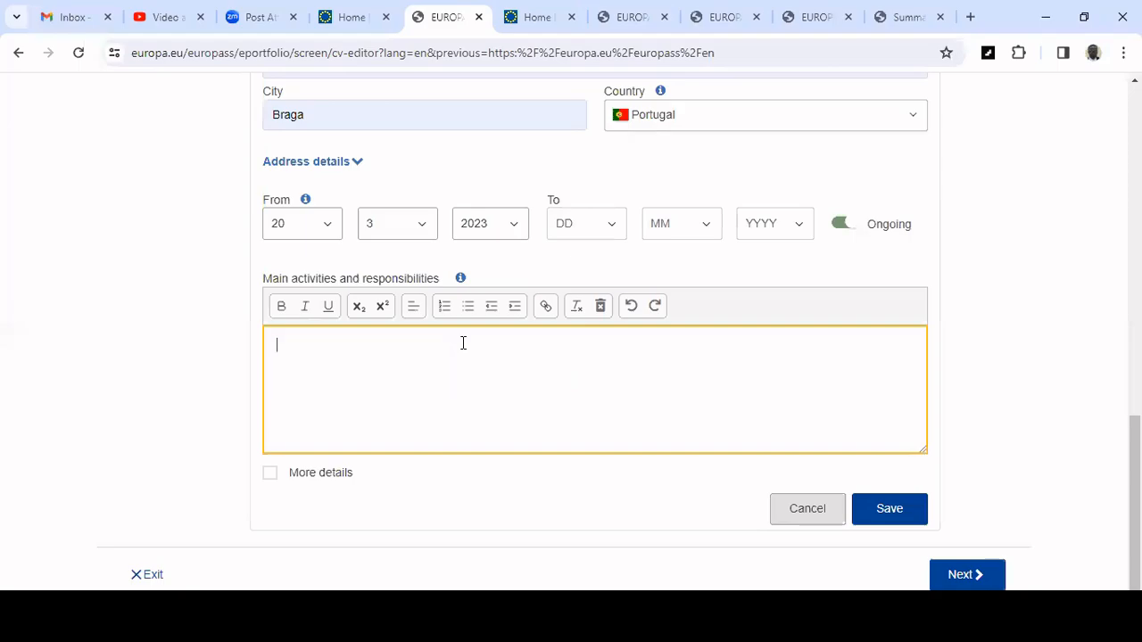
key("ctrl+v")
Save the work experience entry.
scroll(463, 344, "up", 2)
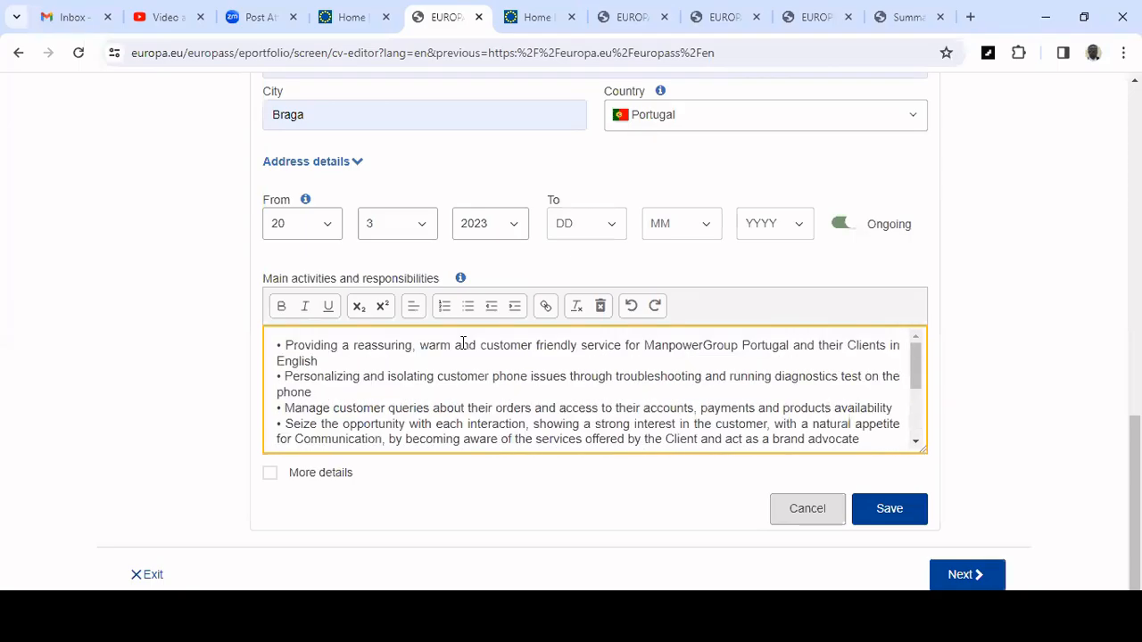
scroll(463, 343, "down", 3)
scroll(463, 343, "up", 3)
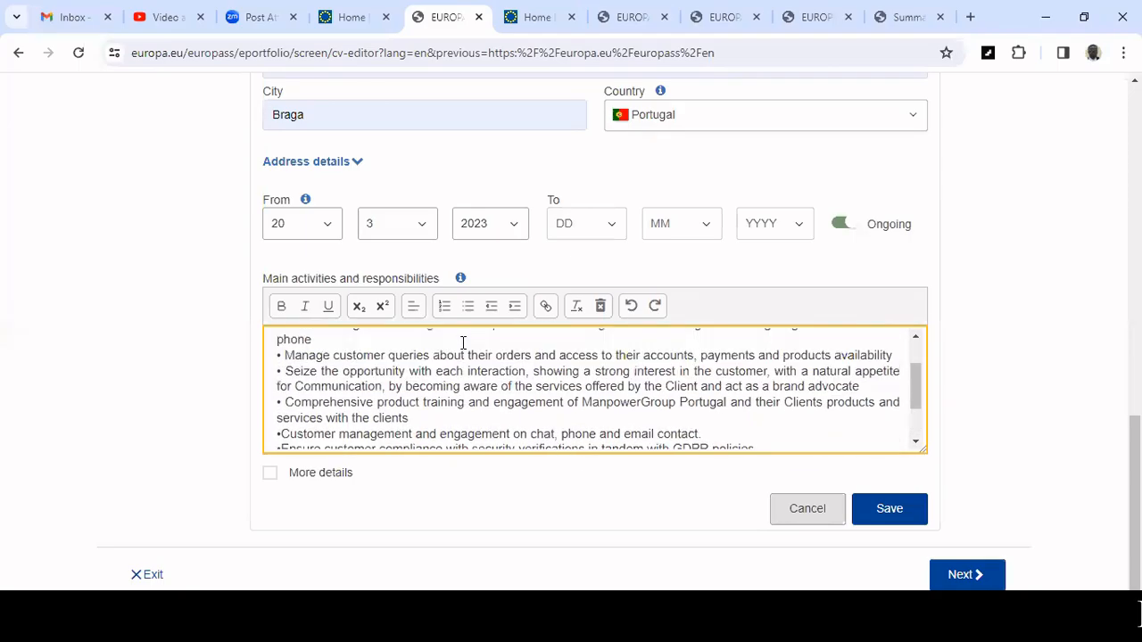
left_click(890, 515)
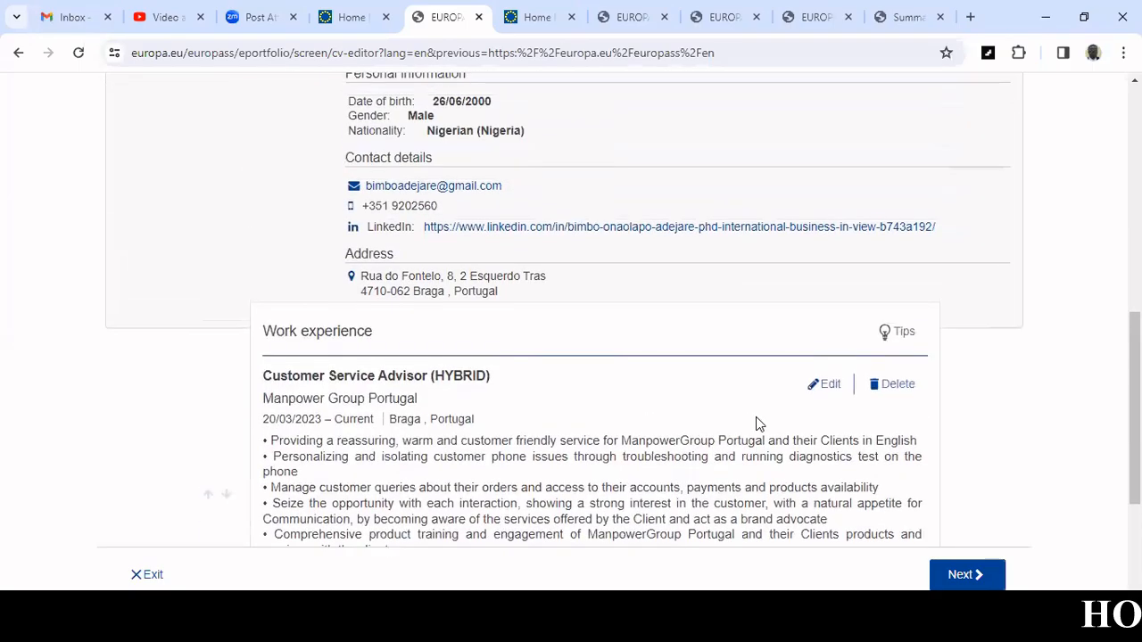
Add a new Education and training section to the CV.
scroll(756, 417, "up", 1)
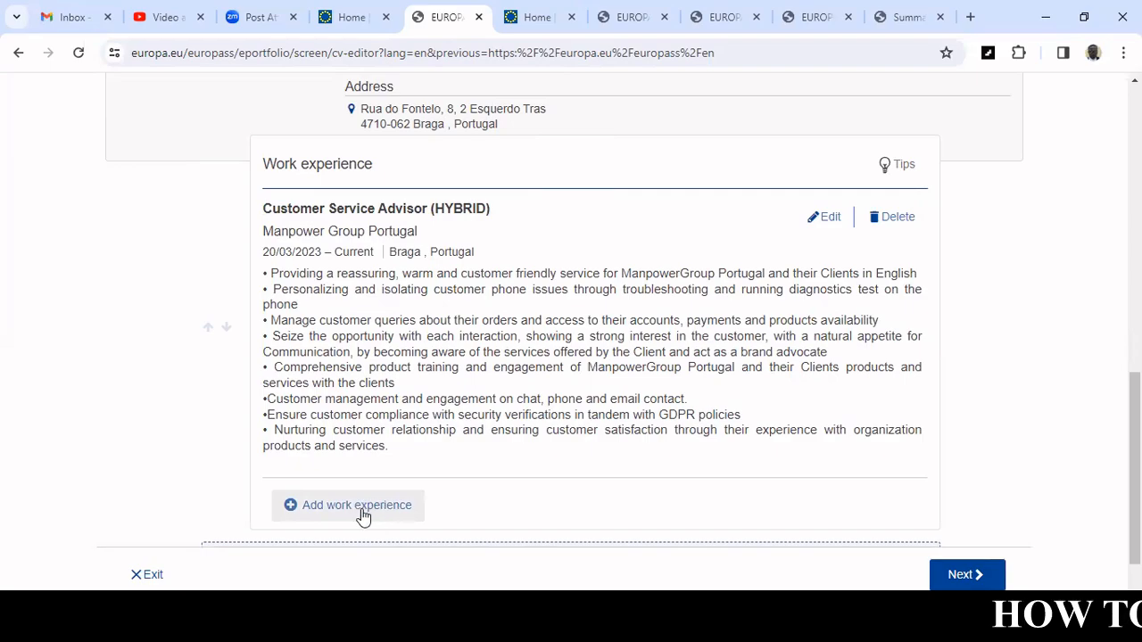
scroll(440, 435, "down", 1)
scroll(440, 434, "down", 1)
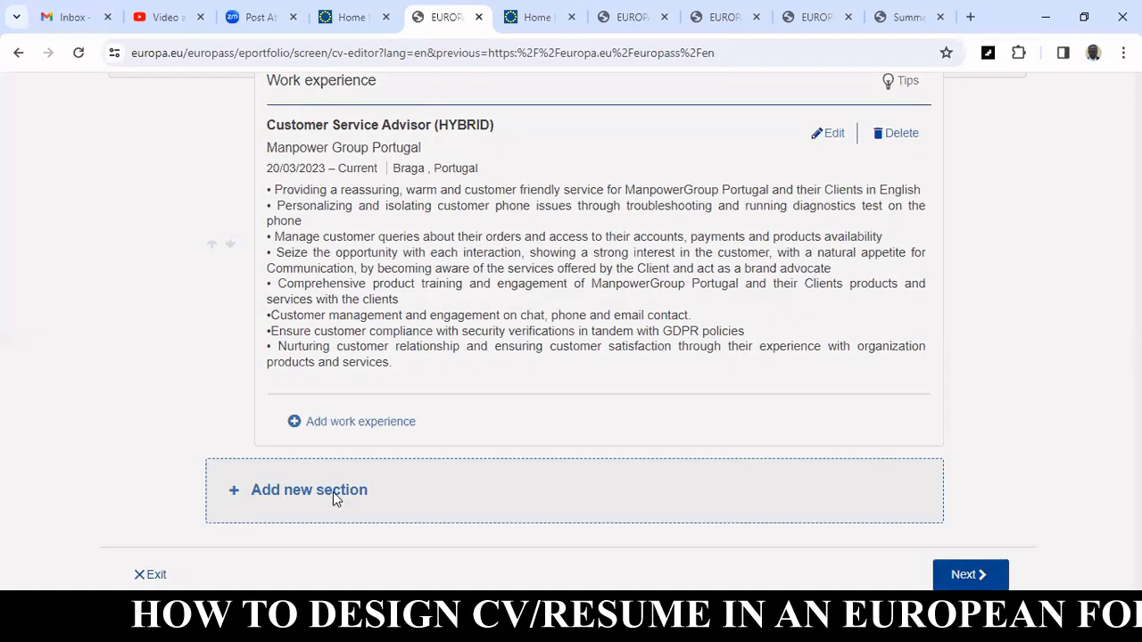
left_click(333, 491)
left_click(406, 339)
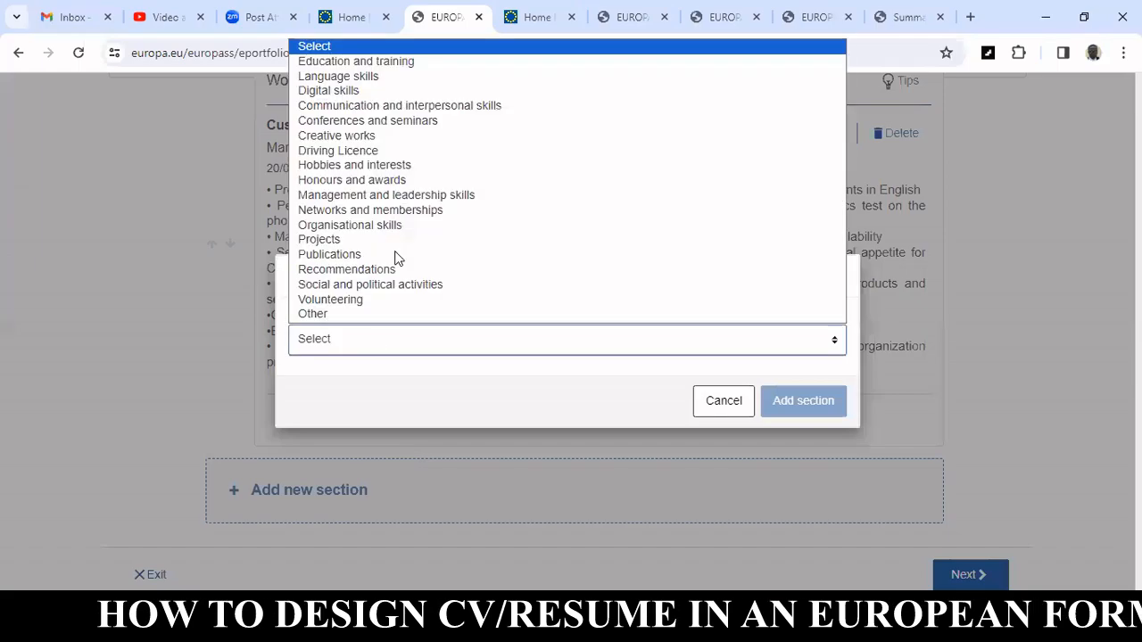
left_click(428, 59)
left_click(783, 408)
Enter BSc Business Administration as the title of qualification awarded from the autofill suggestion.
scroll(355, 195, "down", 1)
scroll(425, 197, "up", 2)
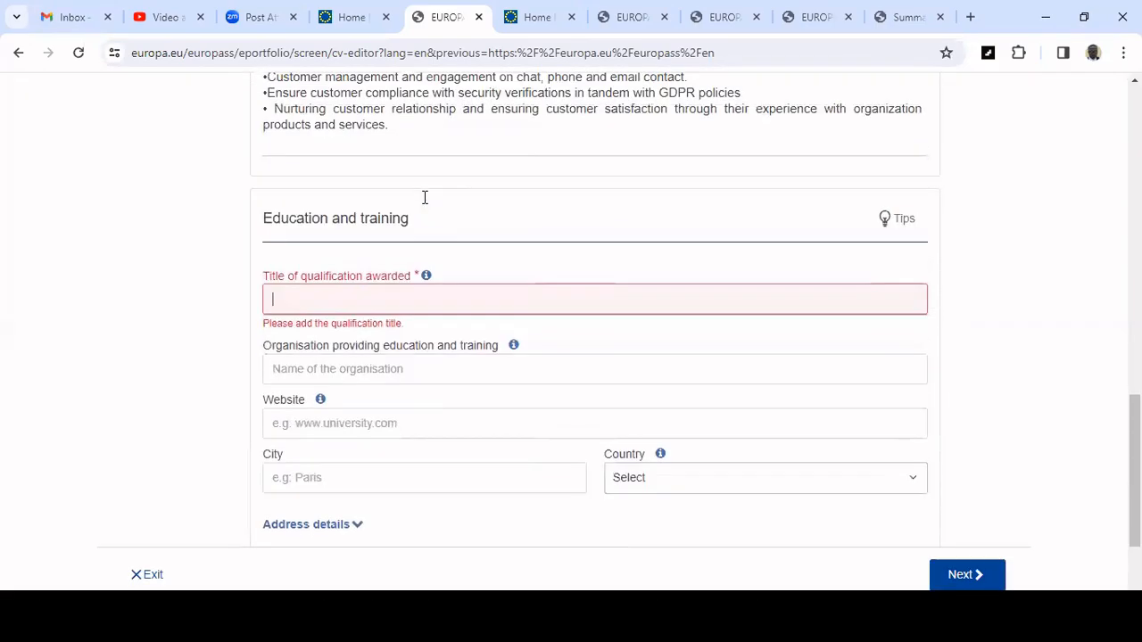
type("Bs")
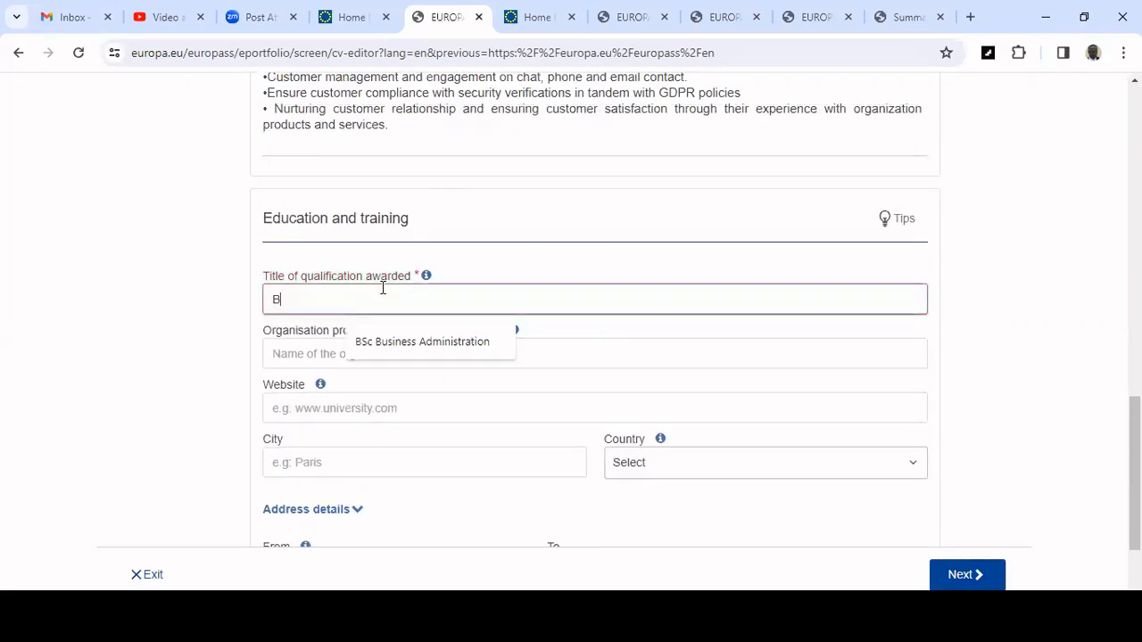
left_click(446, 345)
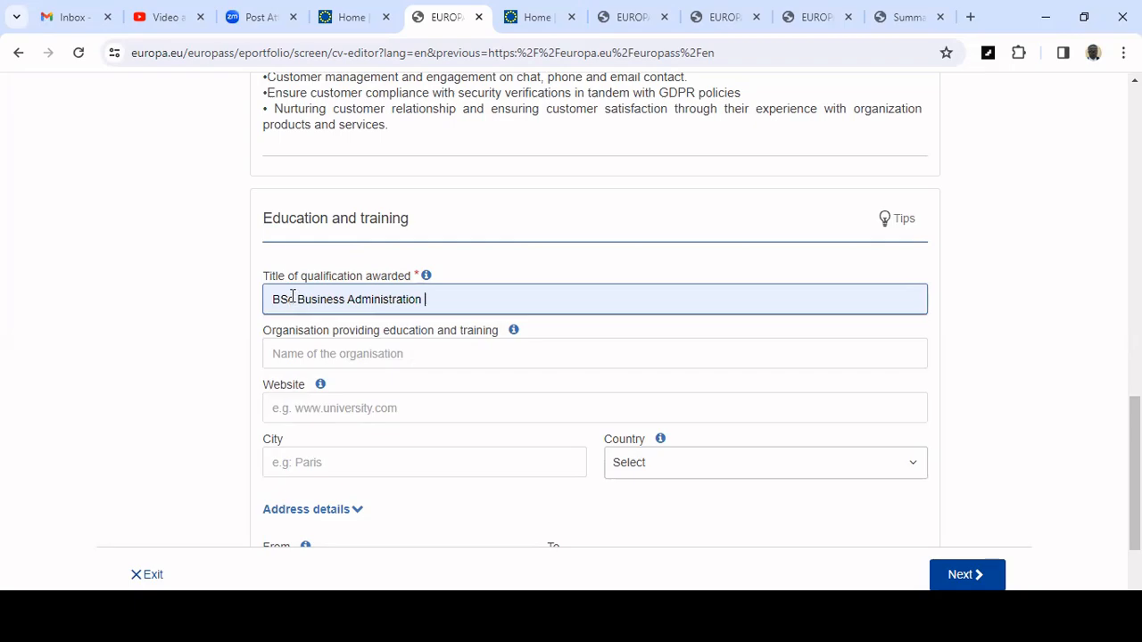
Fill in the organisation as Osun State University, Osogbo from the autofill suggestions.
left_click(377, 344)
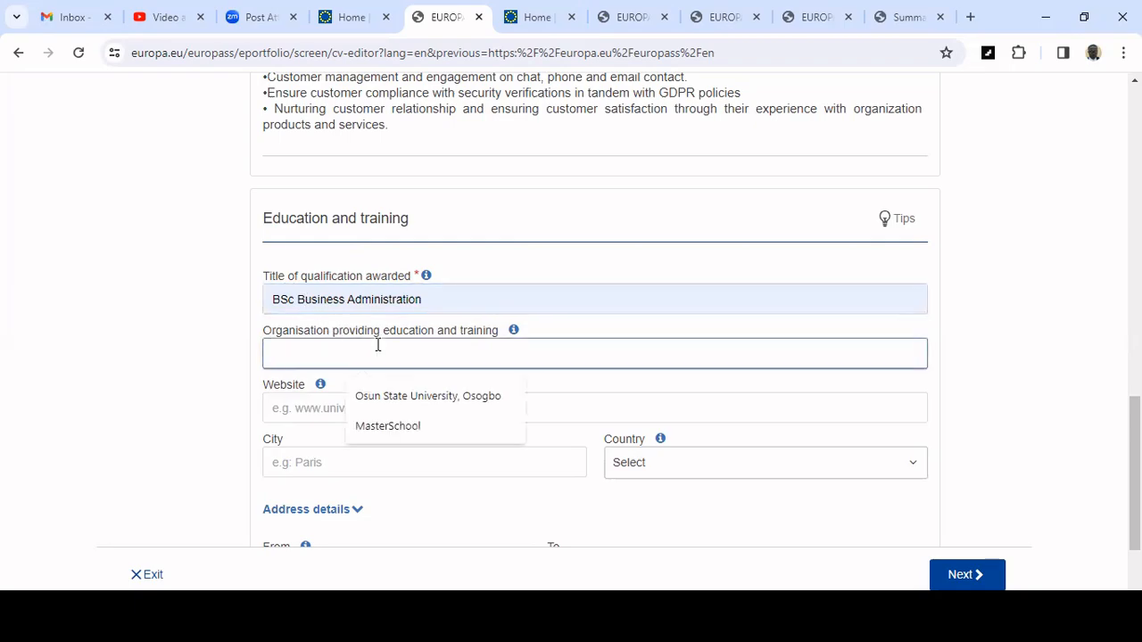
scroll(377, 344, "down", 1)
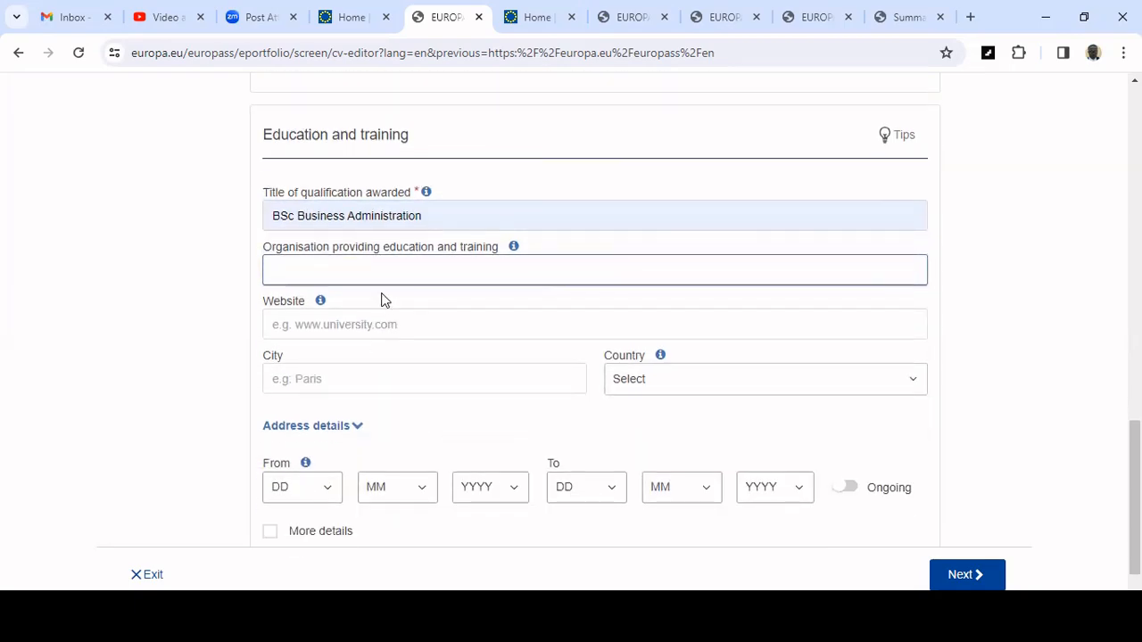
type("Osun State University, Osogbo")
left_click(407, 312)
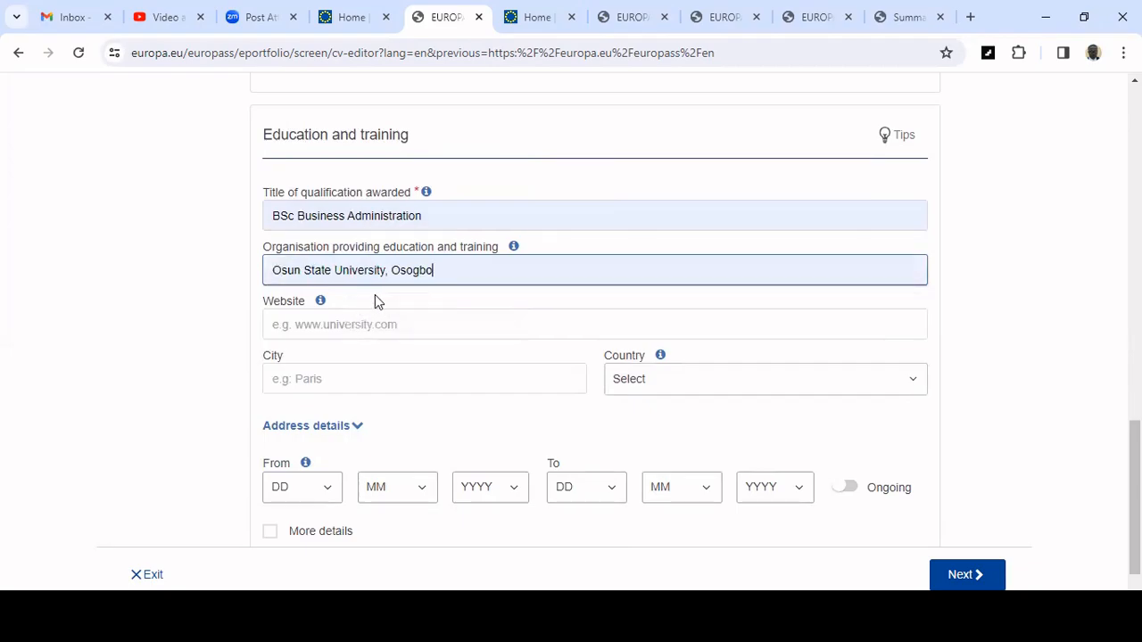
left_click(413, 324)
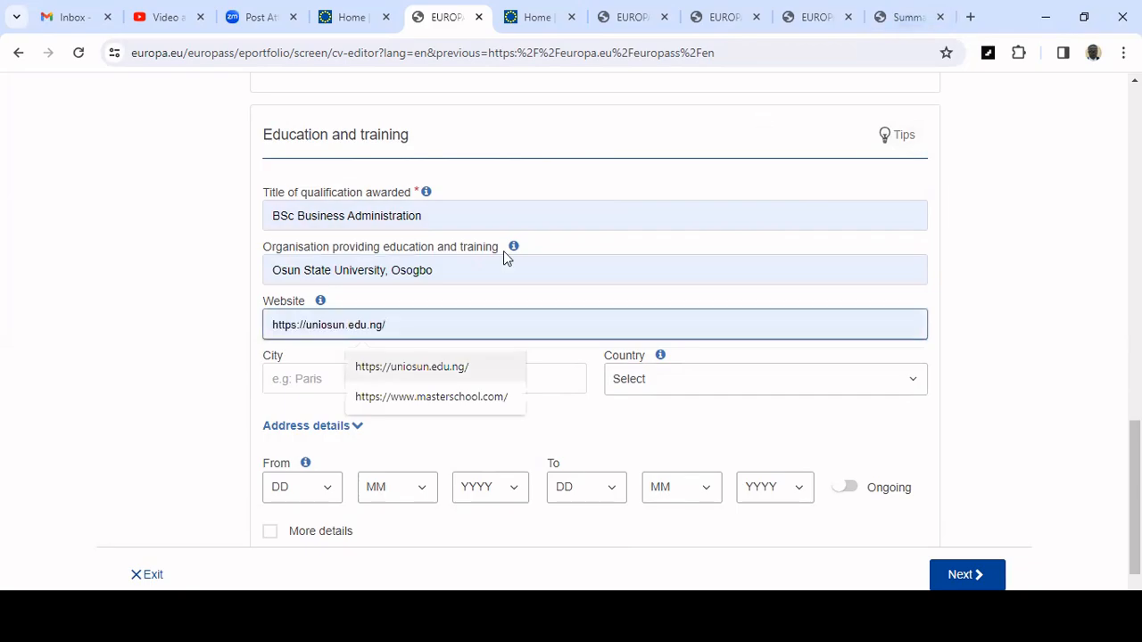
left_click(348, 362)
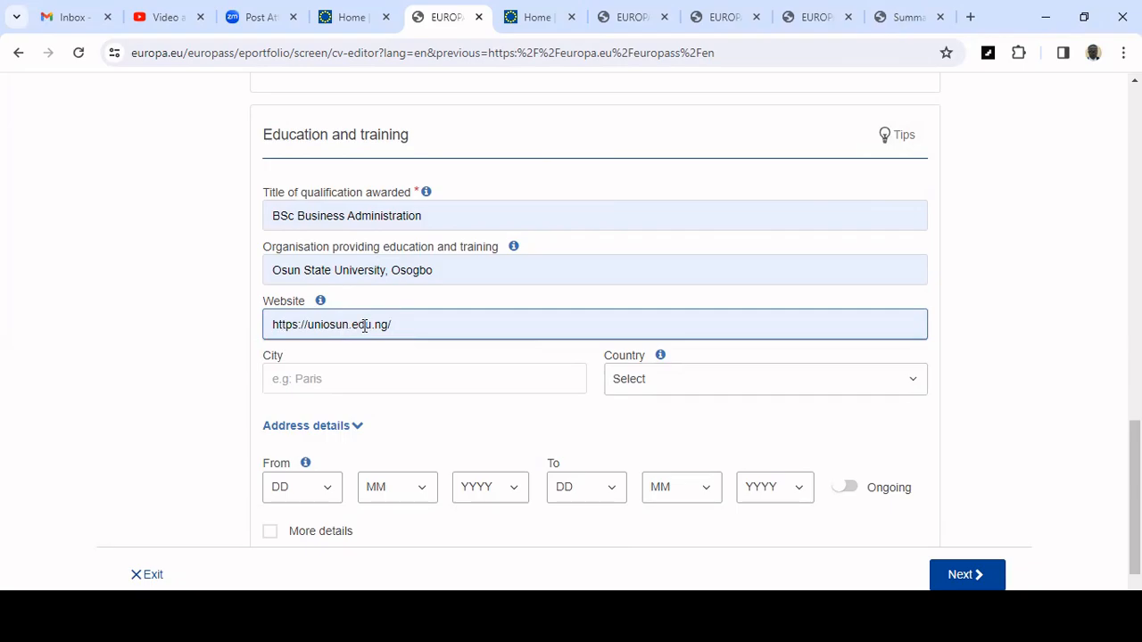
left_click(371, 325)
scroll(431, 322, "down", 1)
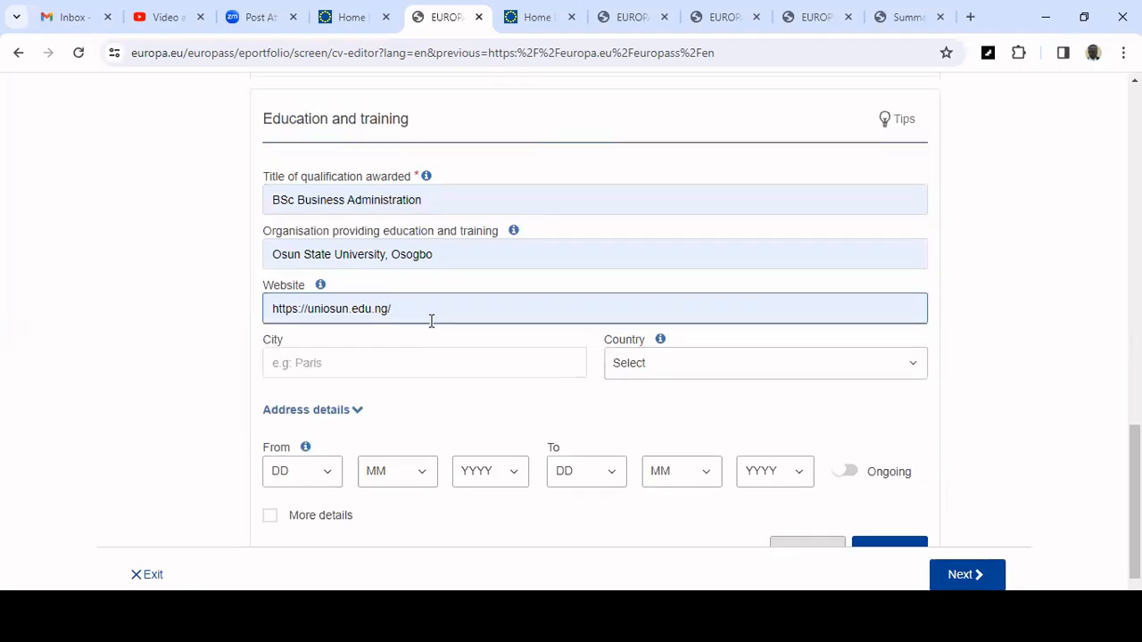
Set the education city to Osogbo and the country to Nigeria.
left_click(382, 310)
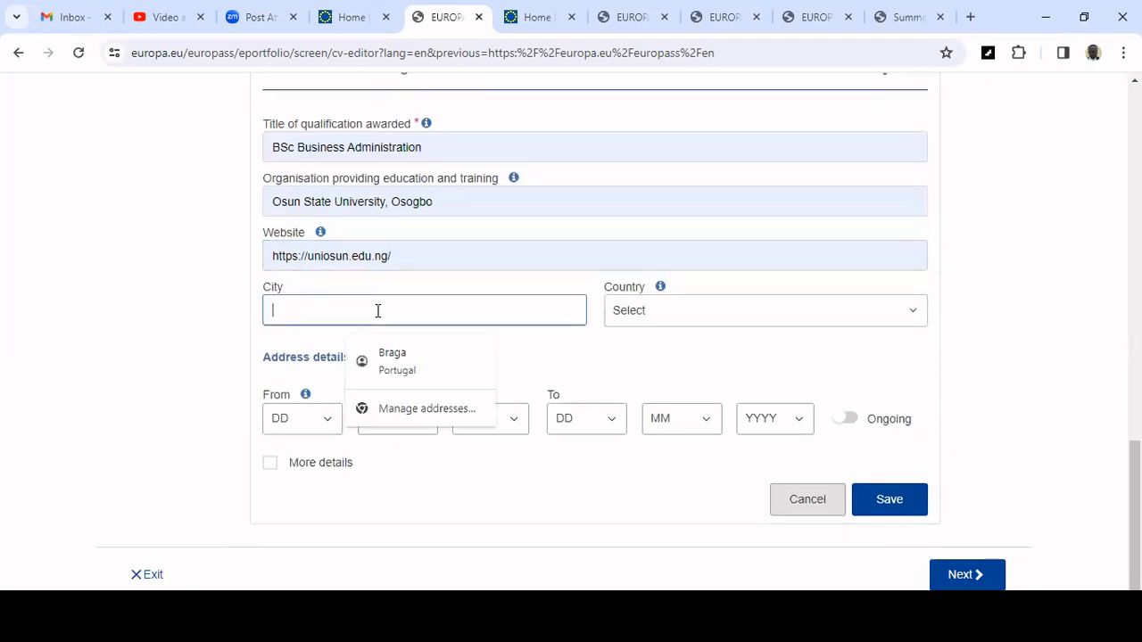
type("Os")
left_click(372, 346)
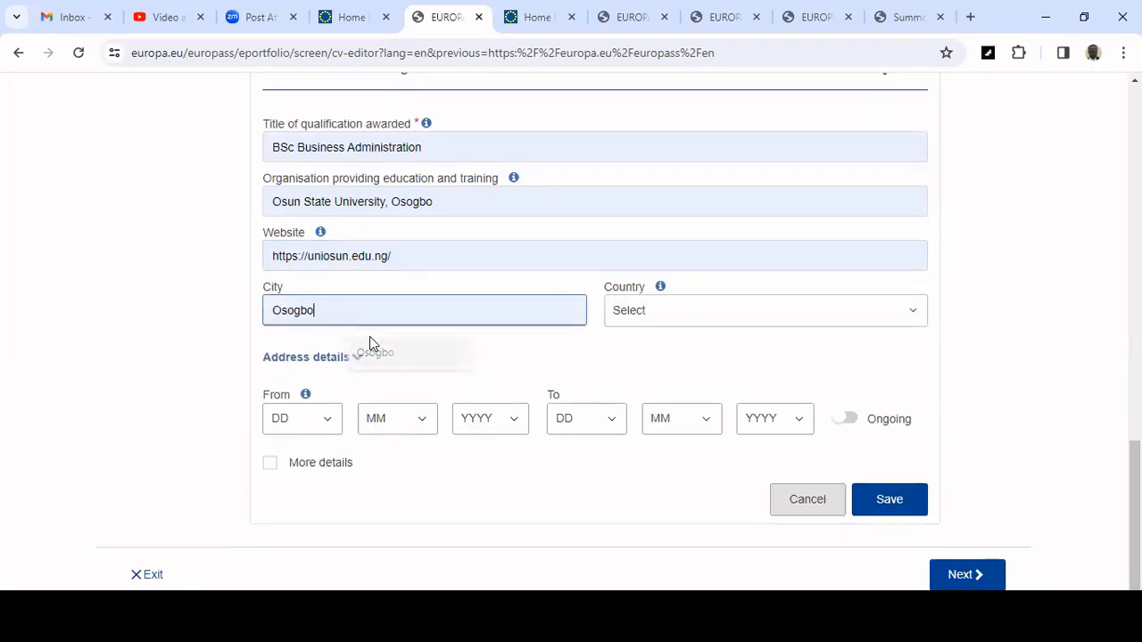
left_click(773, 303)
left_click(772, 308)
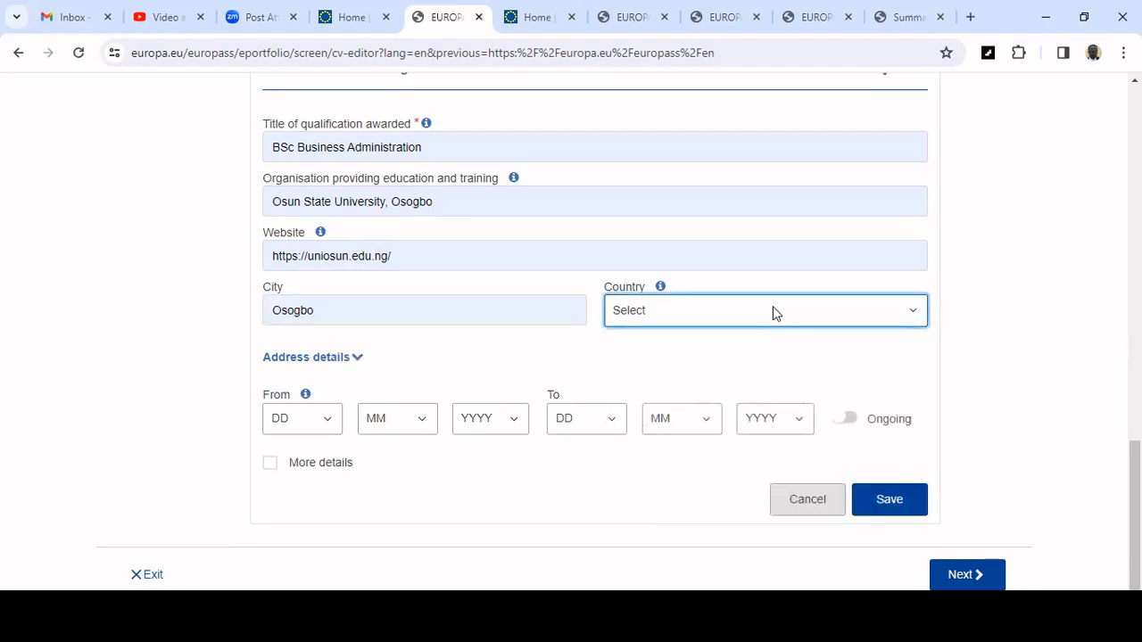
left_click(775, 312)
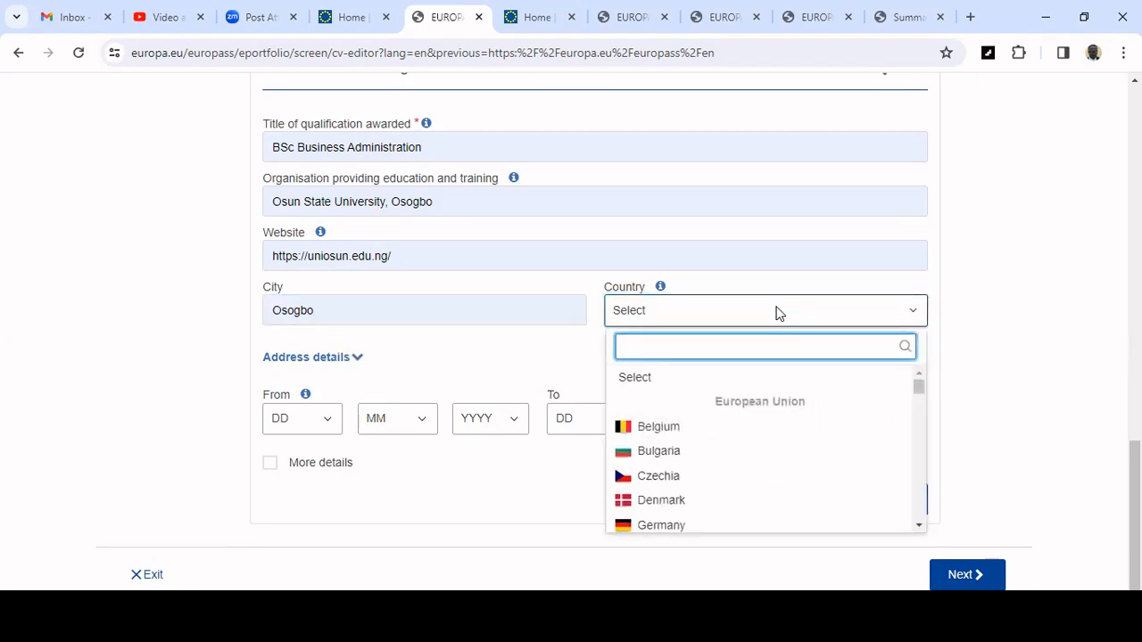
type("nige")
key("Down")
key("Return")
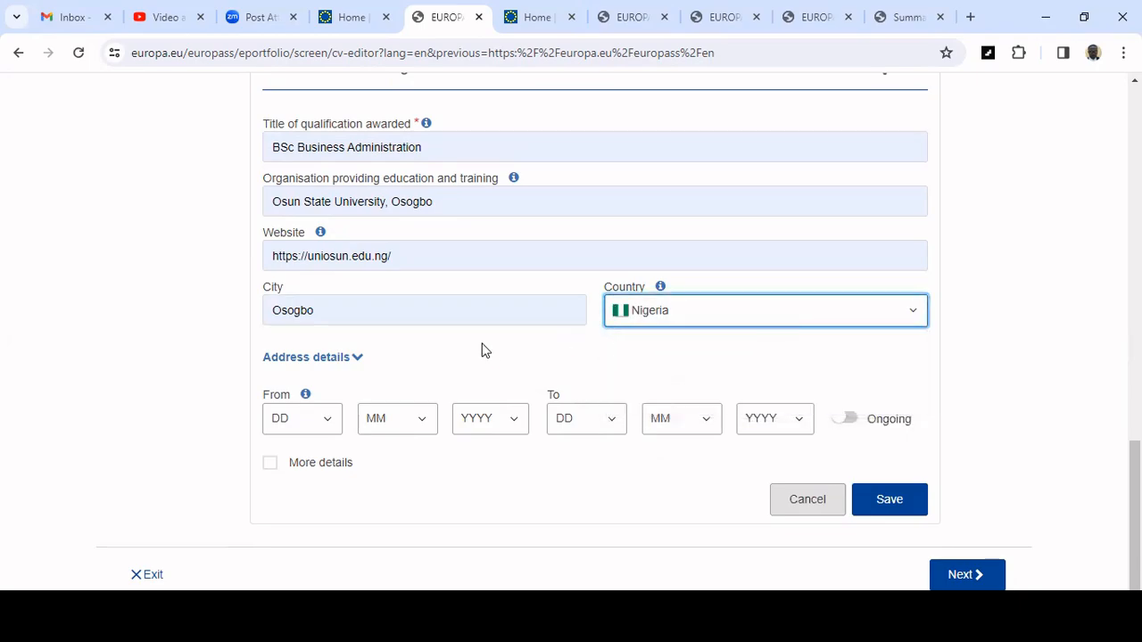
Set the education start date to 20 / 2 / 2009.
scroll(482, 348, "up", 2)
scroll(483, 344, "down", 1)
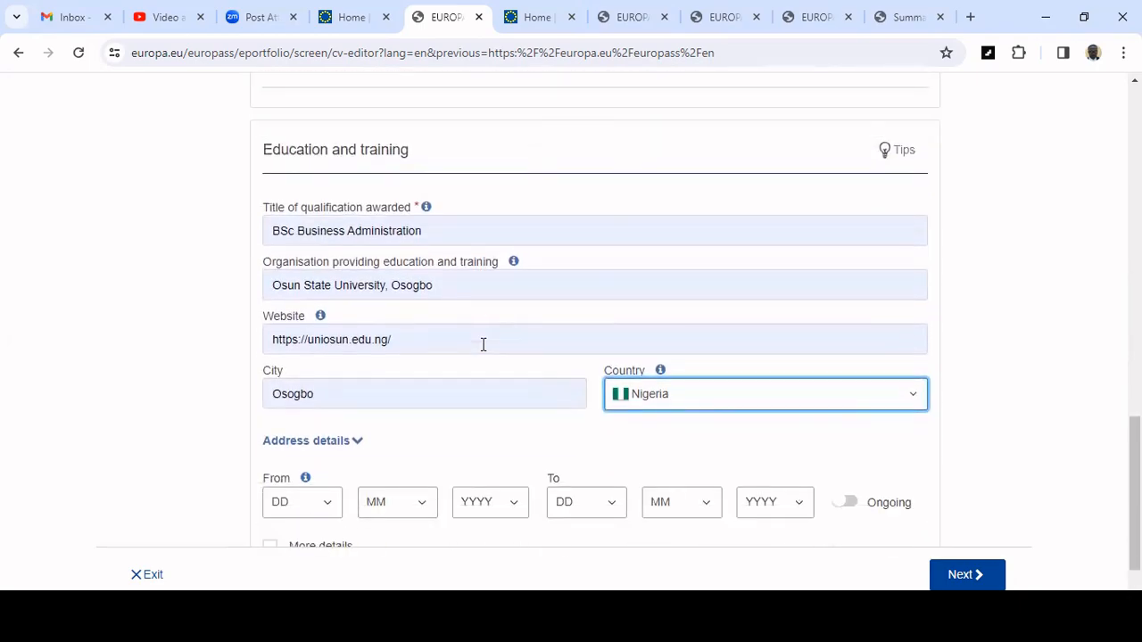
left_click(319, 505)
scroll(328, 450, "down", 3)
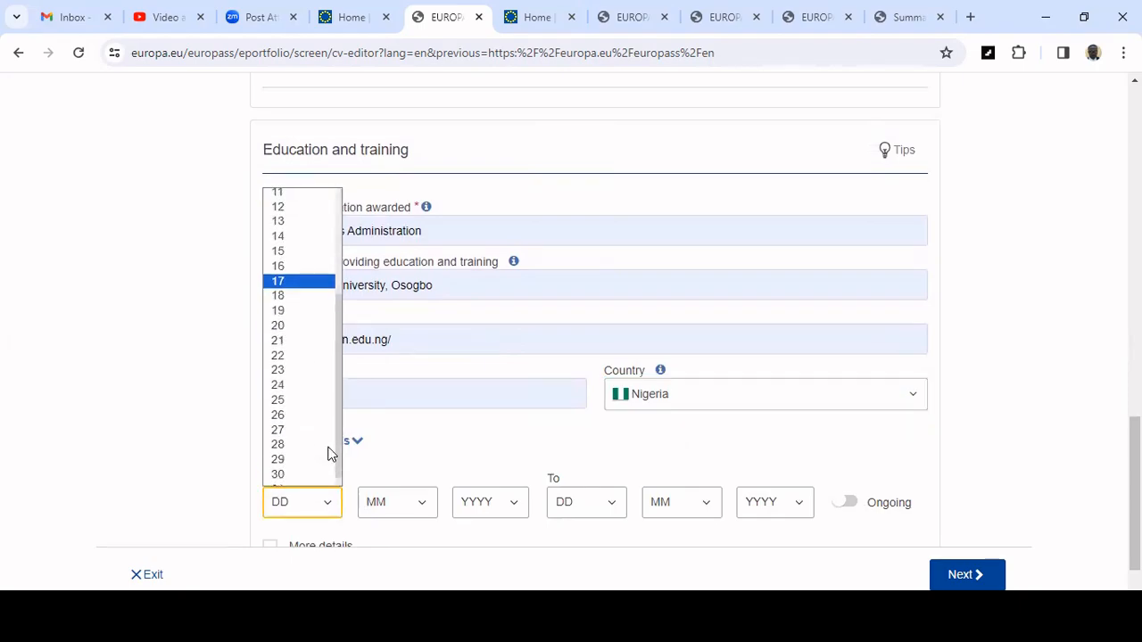
left_click(299, 332)
left_click(413, 504)
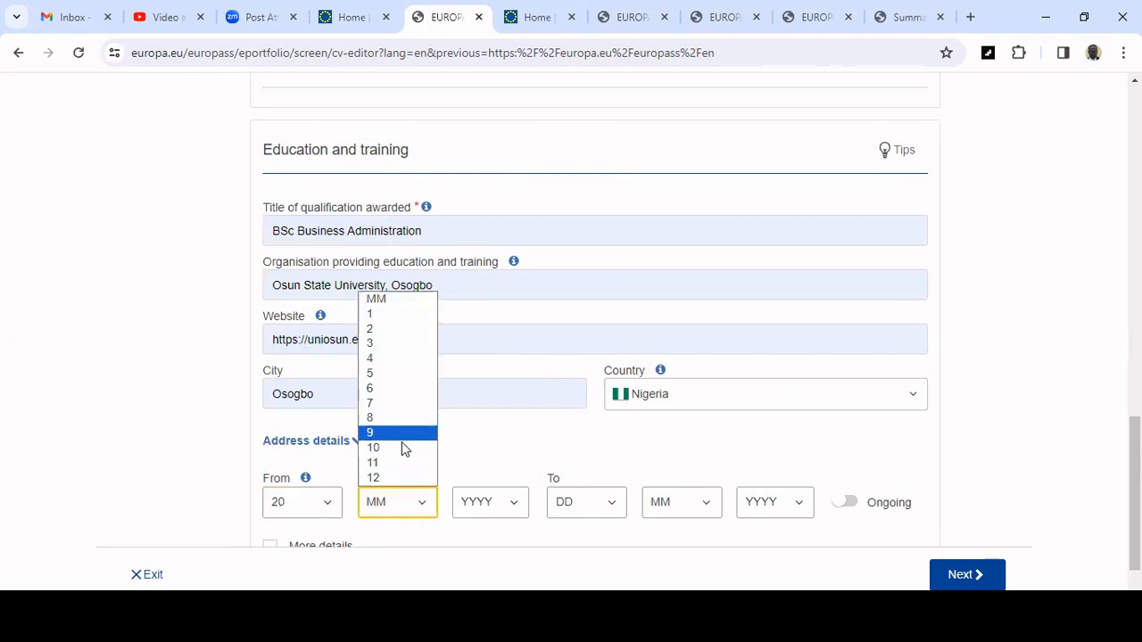
left_click(377, 329)
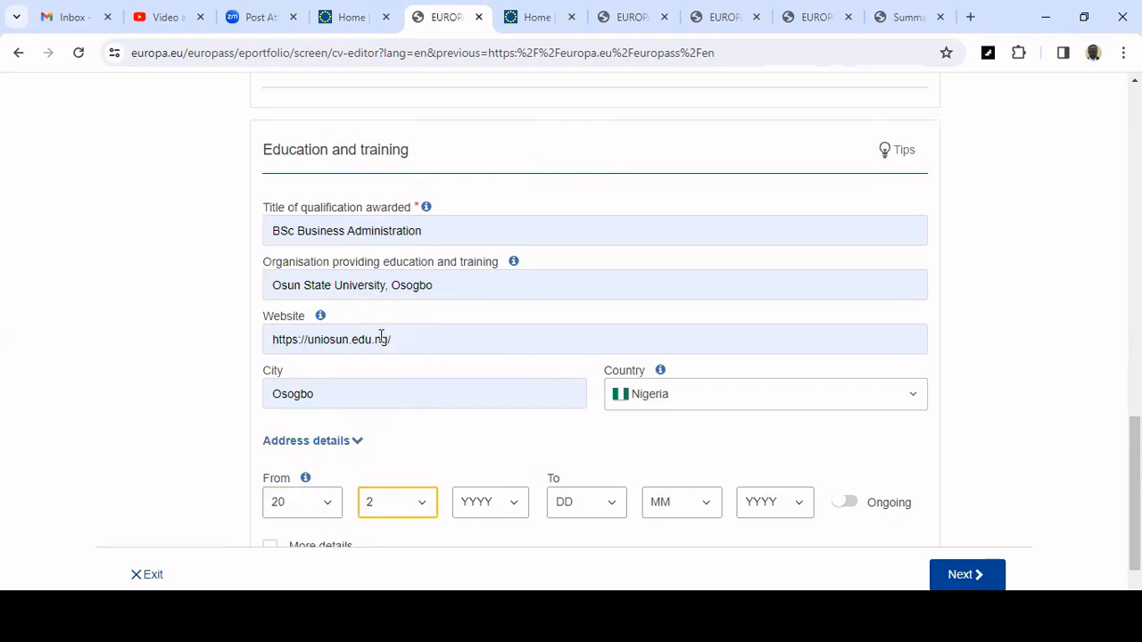
left_click(509, 505)
left_click(497, 477)
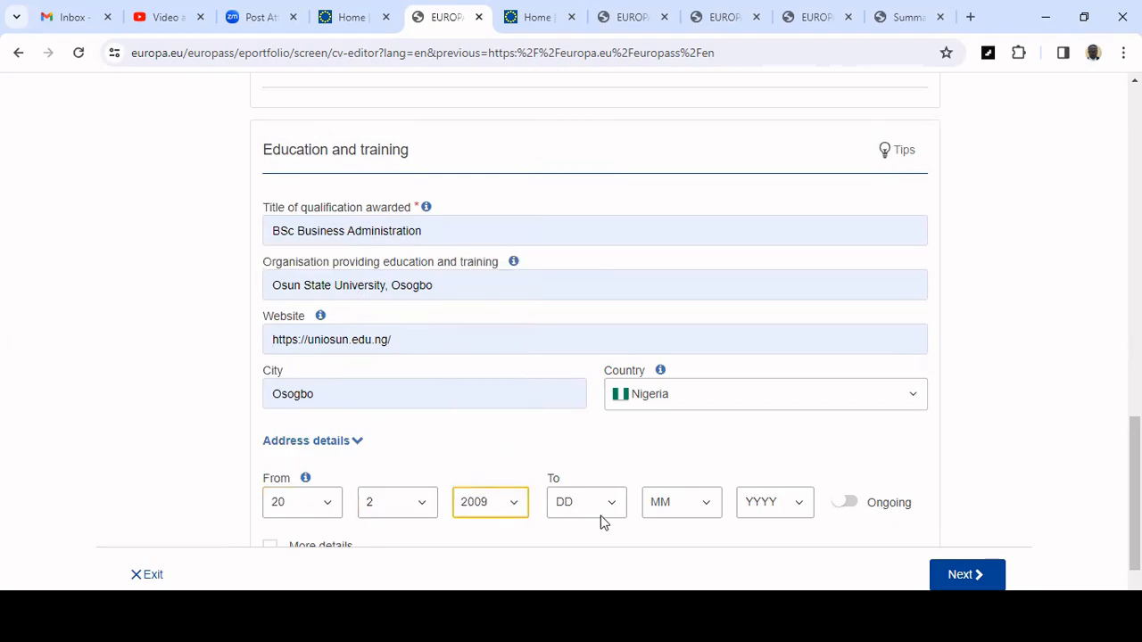
Set the education end date to 10 / 5 / 2012 and save the education entry.
left_click(607, 508)
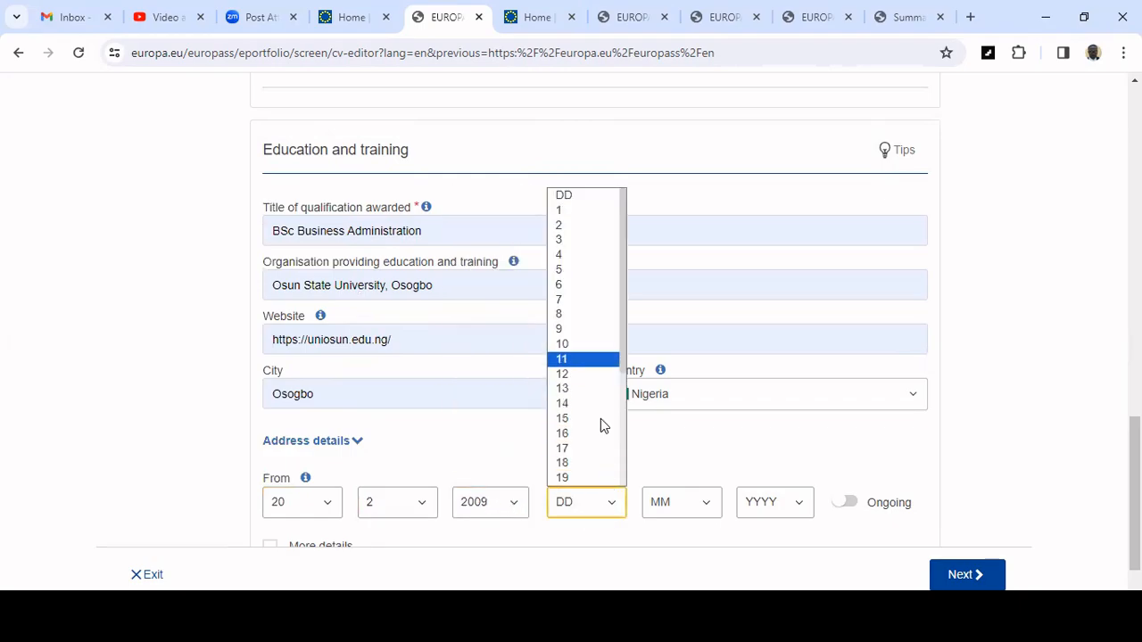
left_click(599, 347)
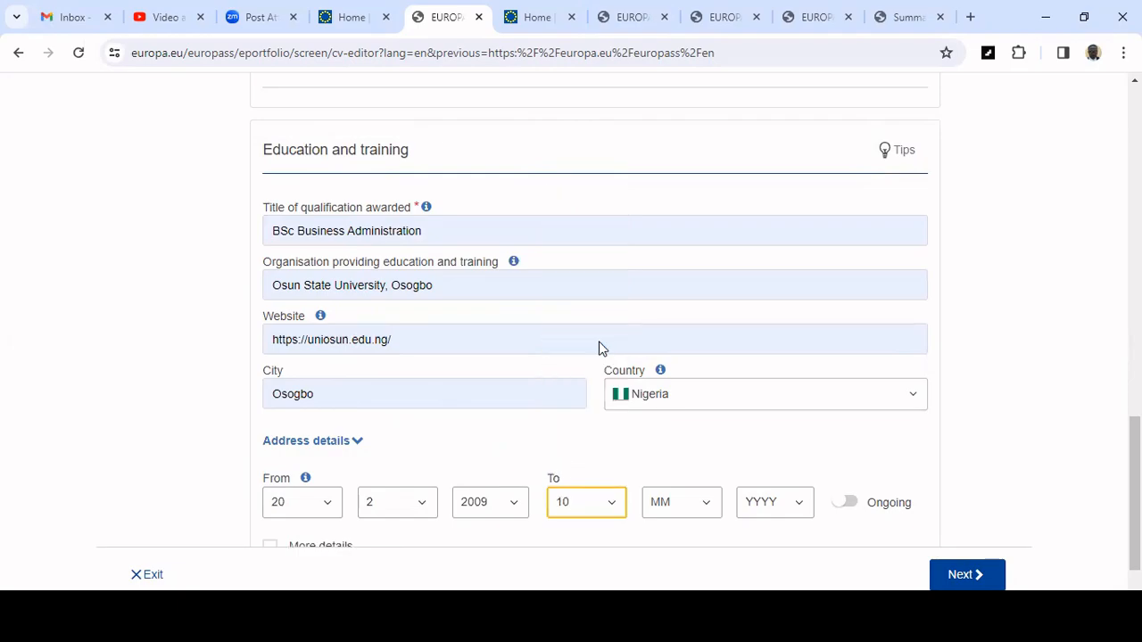
left_click(699, 500)
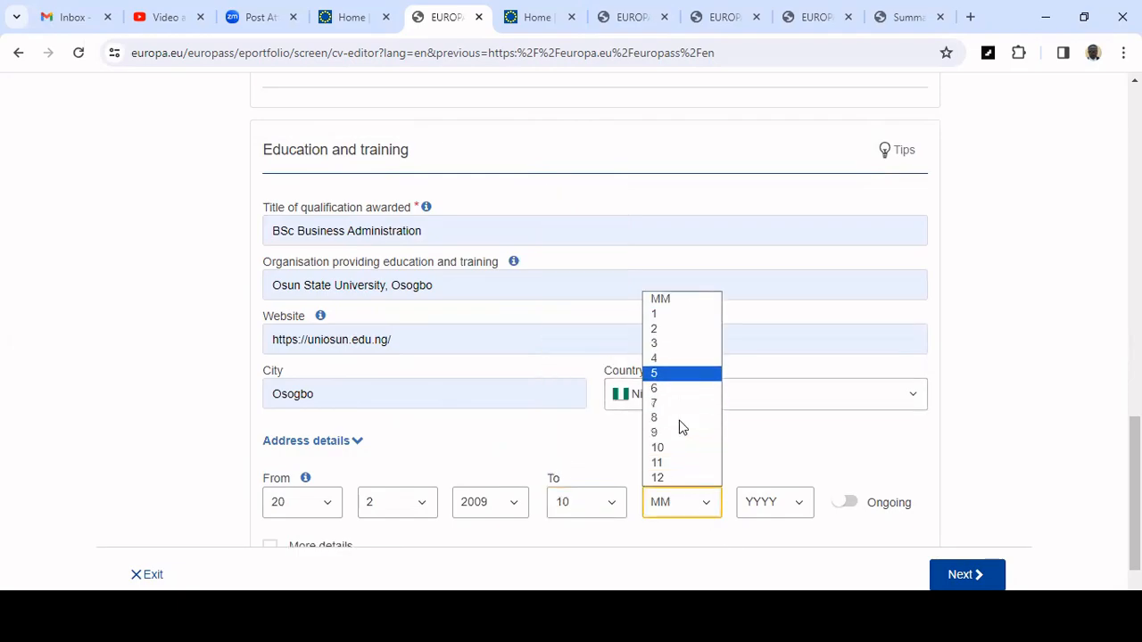
key("Return")
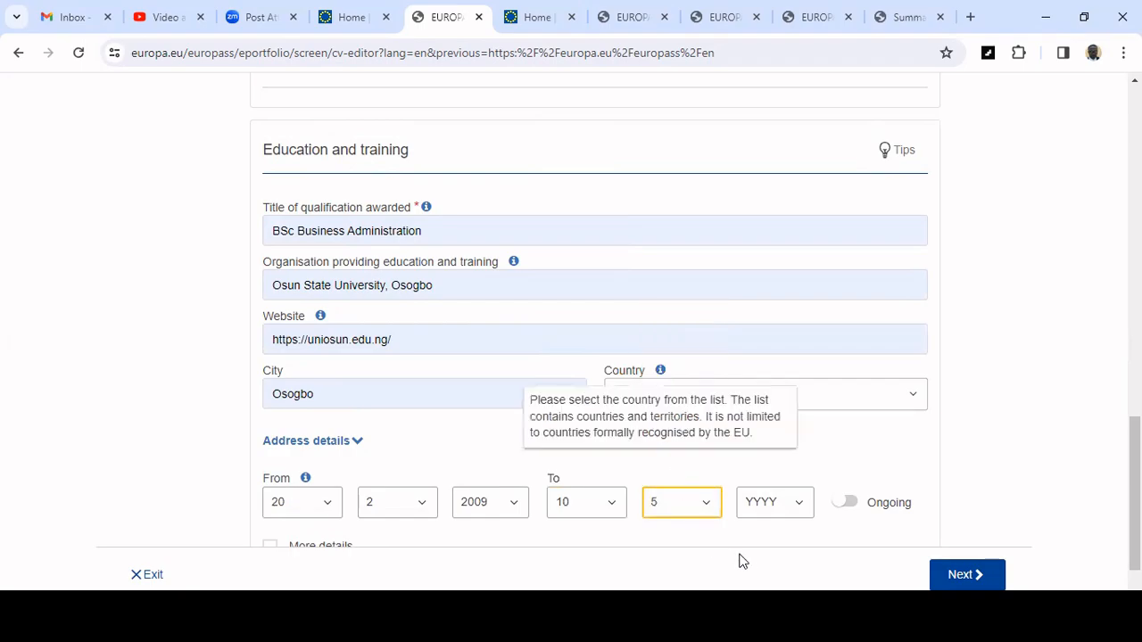
left_click(790, 505)
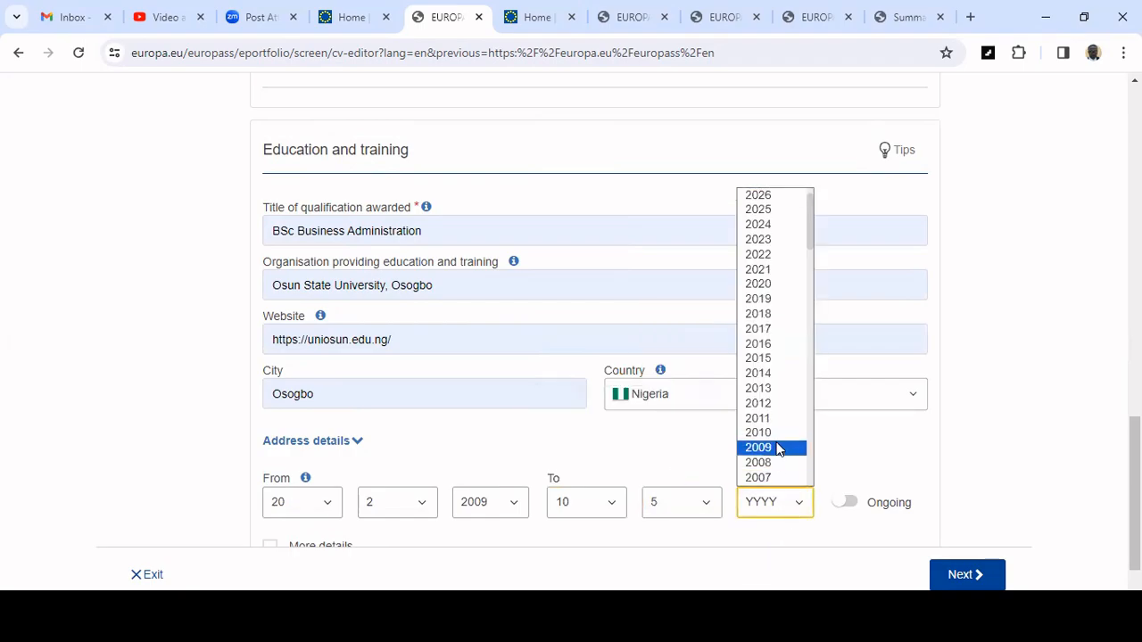
left_click(771, 411)
scroll(731, 498, "down", 1)
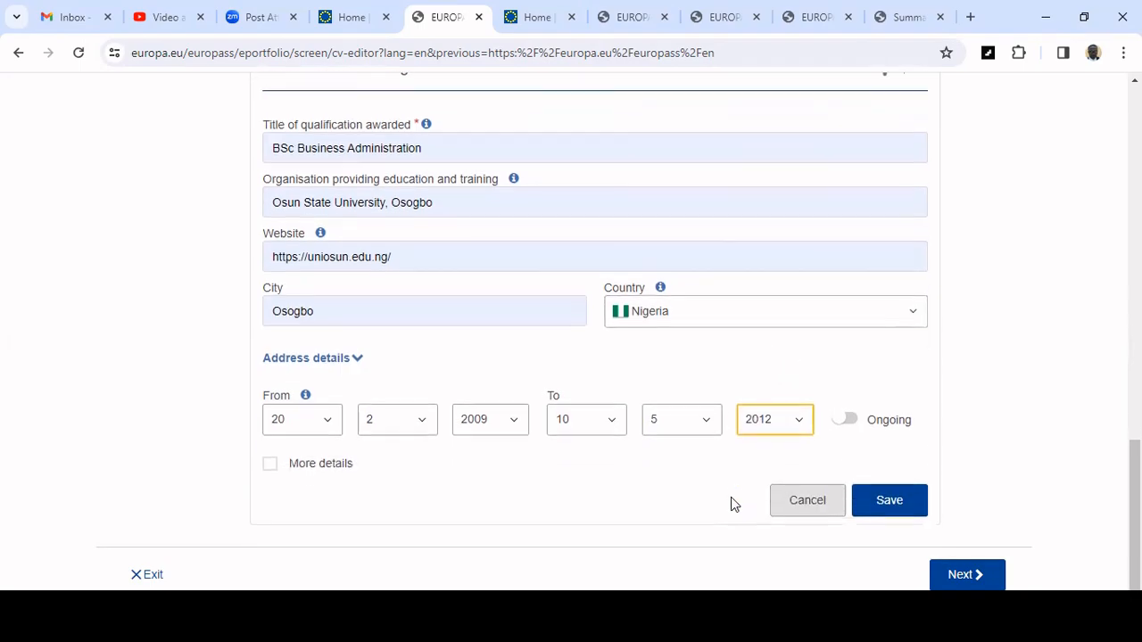
left_click(910, 507)
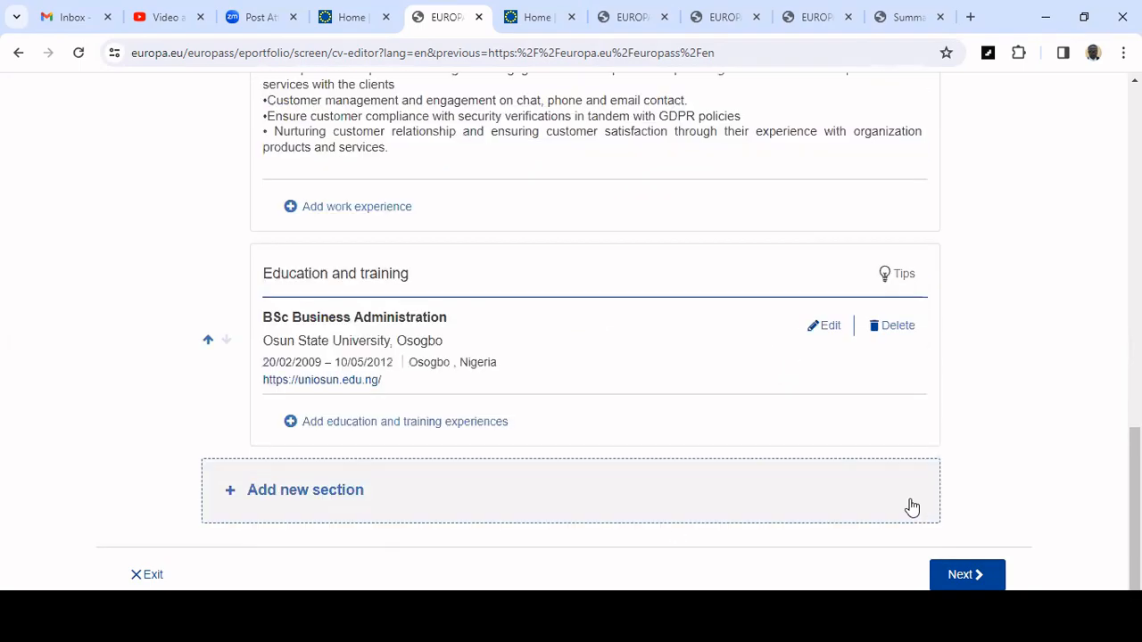
scroll(579, 303, "up", 3)
scroll(579, 309, "up", 2)
scroll(579, 309, "down", 5)
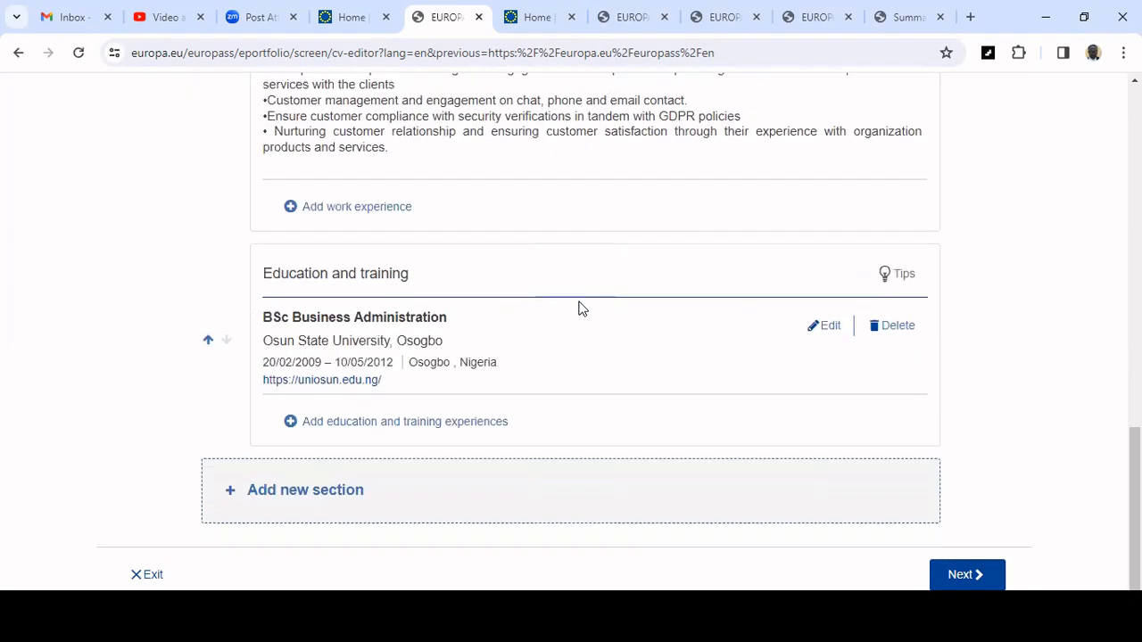
scroll(579, 309, "up", 4)
scroll(579, 308, "down", 4)
left_click(273, 502)
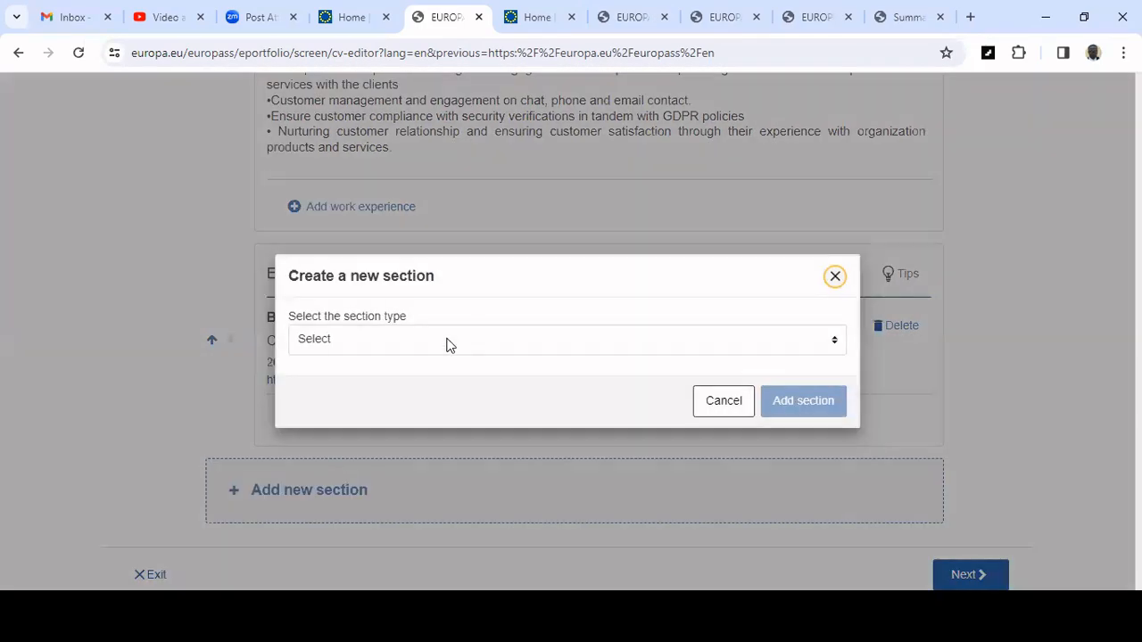
left_click(449, 340)
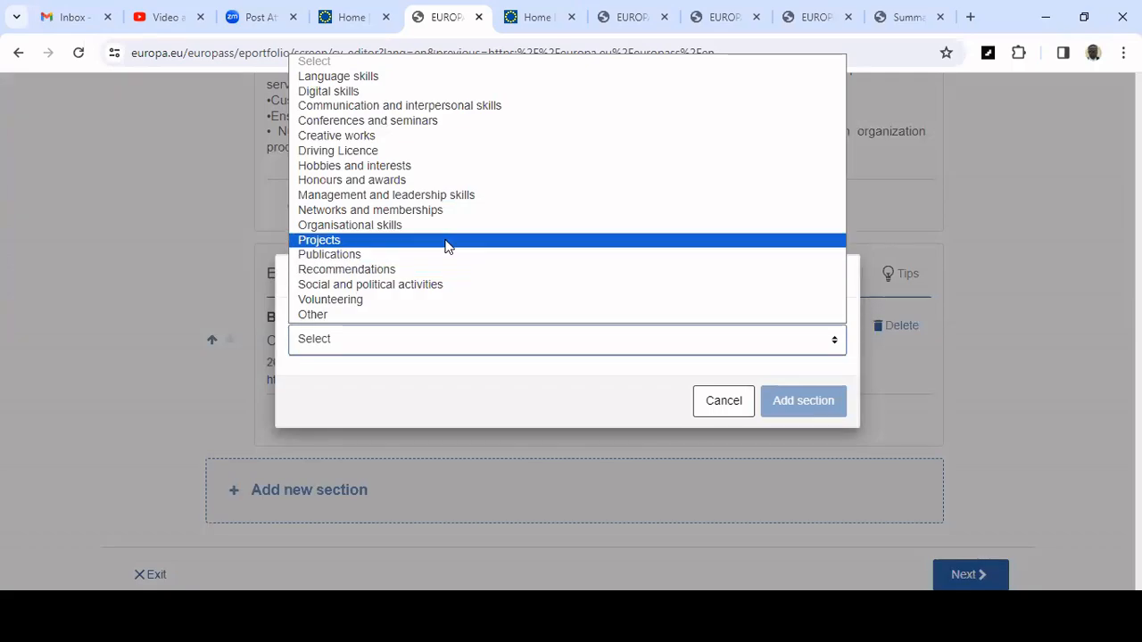
left_click(176, 313)
left_click(837, 280)
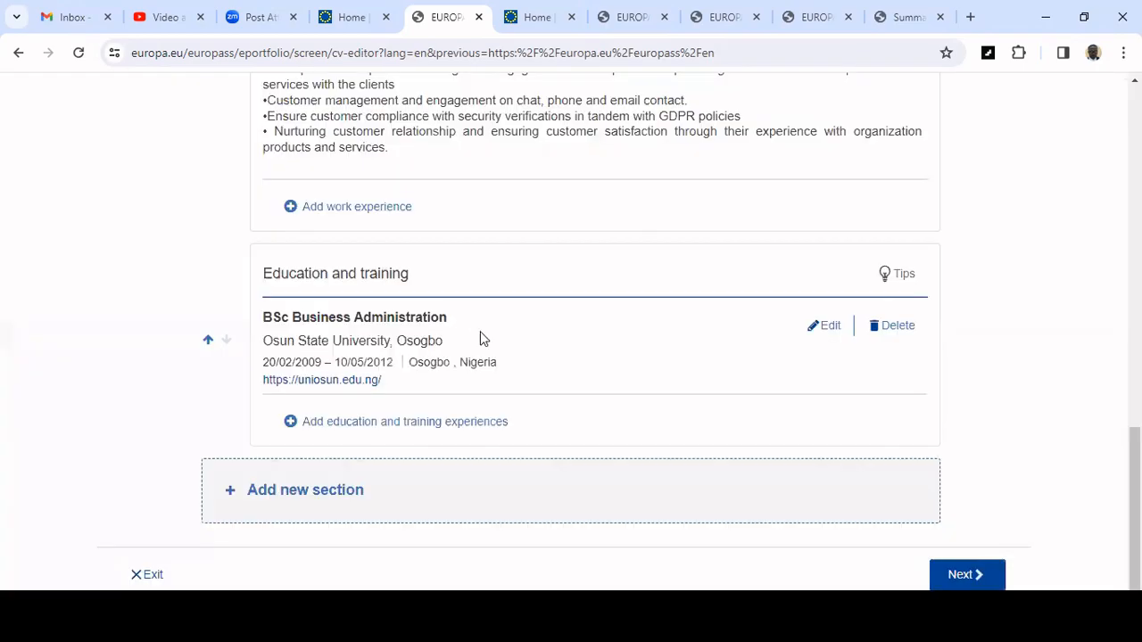
Proceed from the editing step to template selection.
scroll(337, 314, "up", 3)
scroll(339, 311, "down", 1)
scroll(339, 311, "down", 1)
scroll(339, 311, "up", 2)
scroll(392, 299, "down", 3)
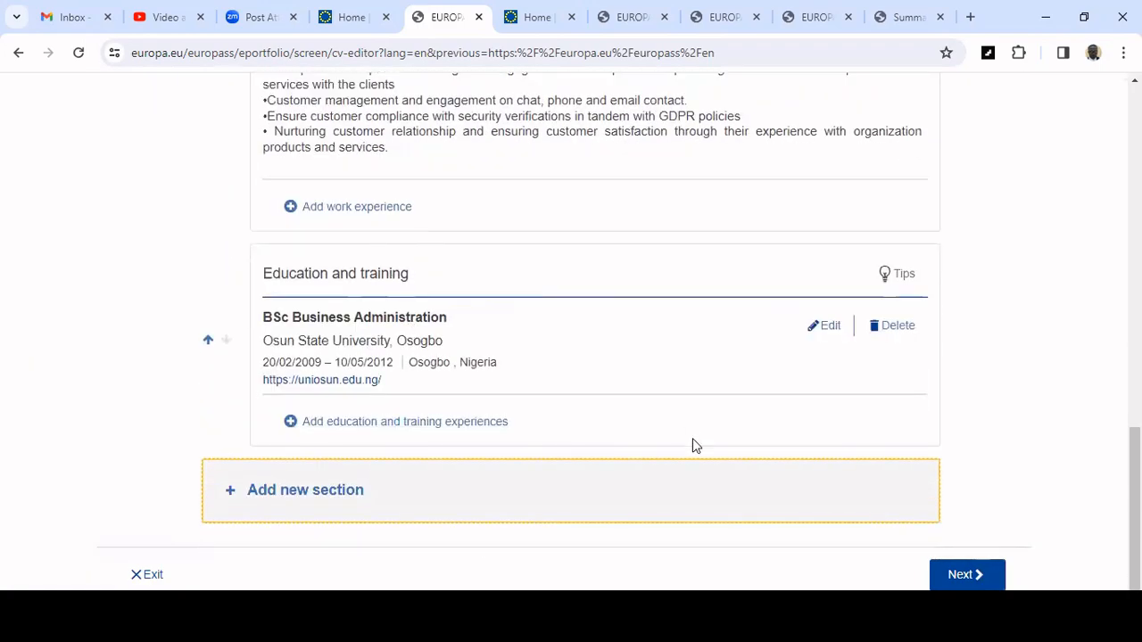
left_click(962, 580)
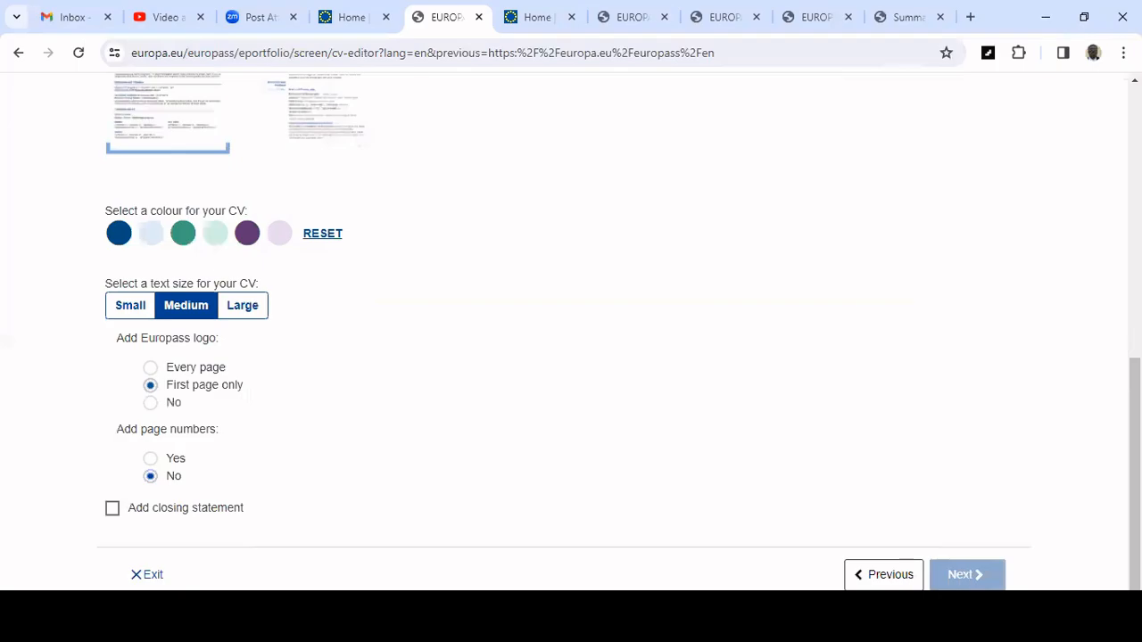
Switch to the second CV template and scroll through its preview of the CV.
scroll(714, 312, "up", 2)
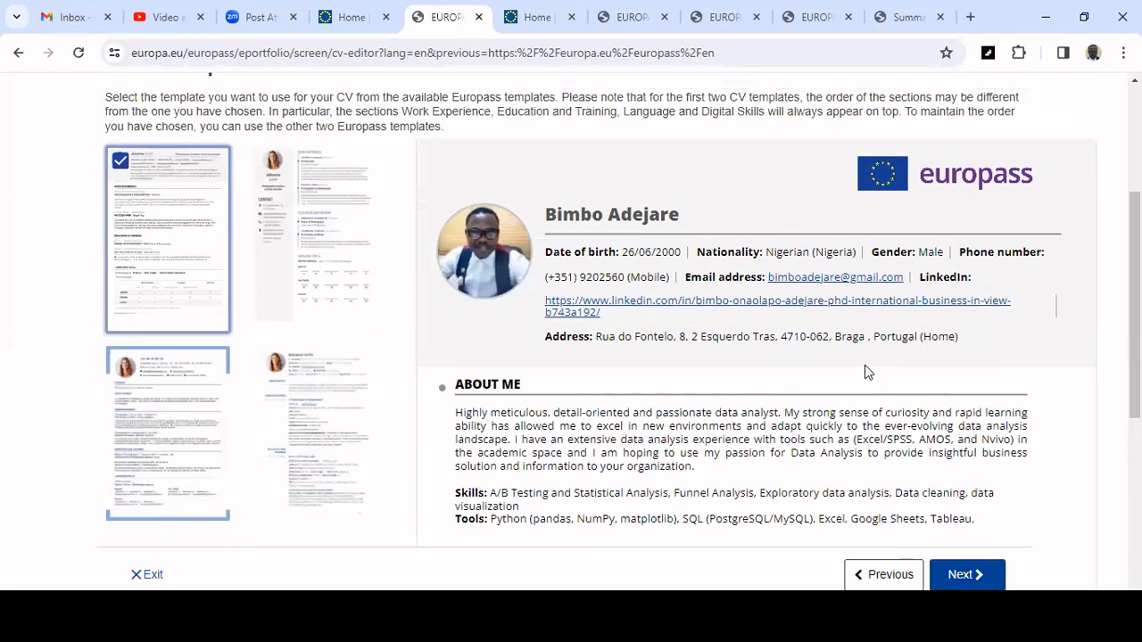
scroll(854, 385, "down", 4)
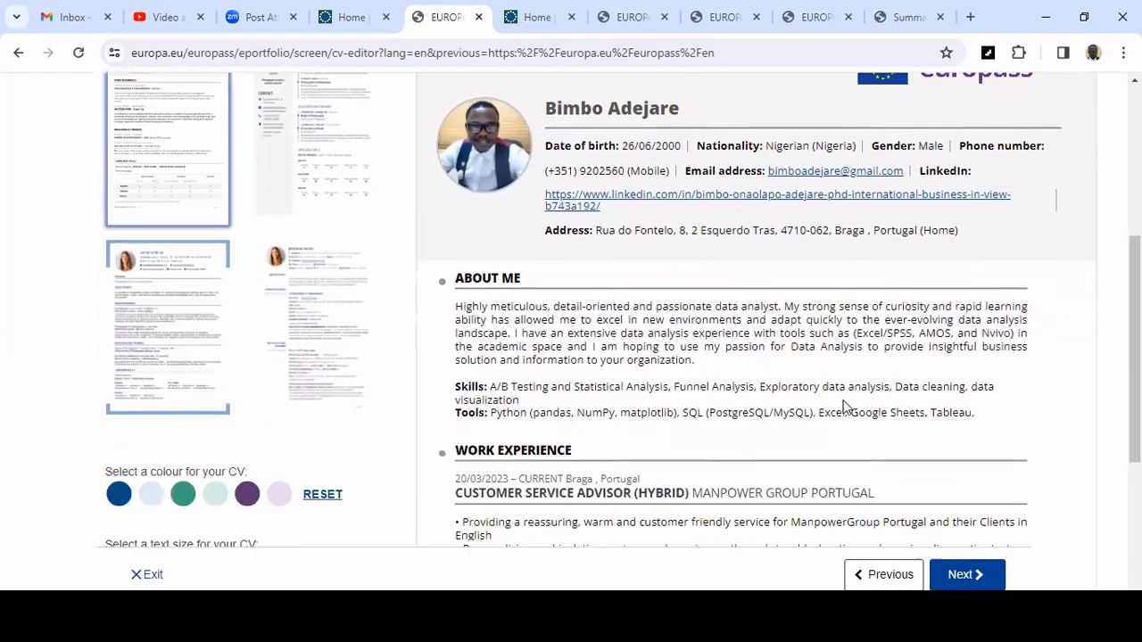
scroll(844, 400, "down", 1)
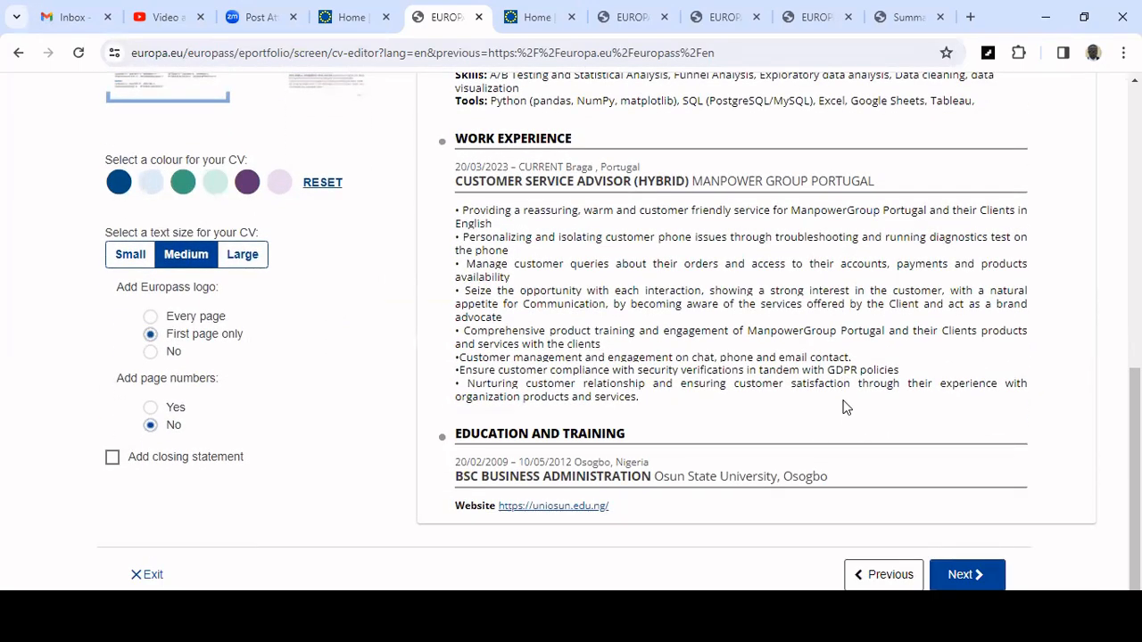
scroll(844, 403, "up", 5)
left_click(339, 214)
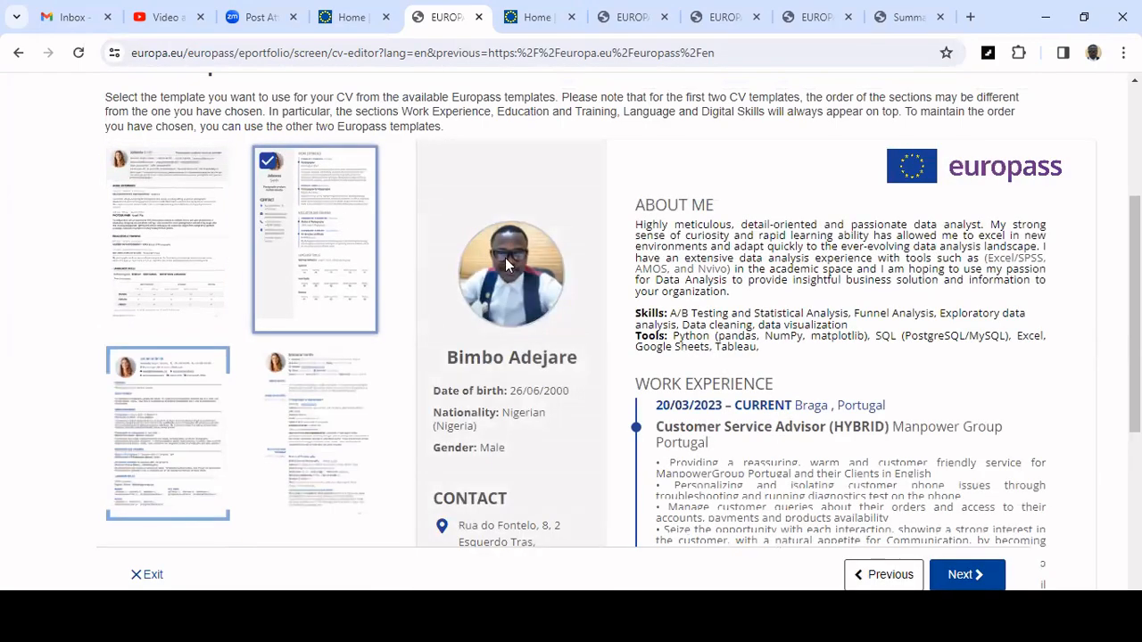
scroll(503, 264, "down", 2)
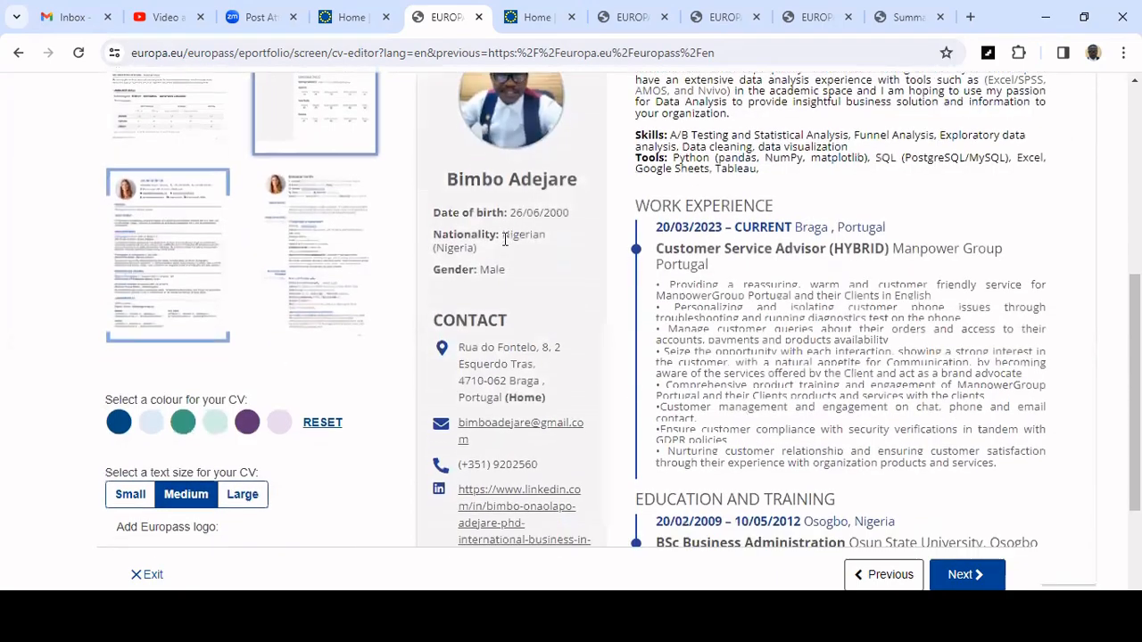
scroll(505, 239, "down", 2)
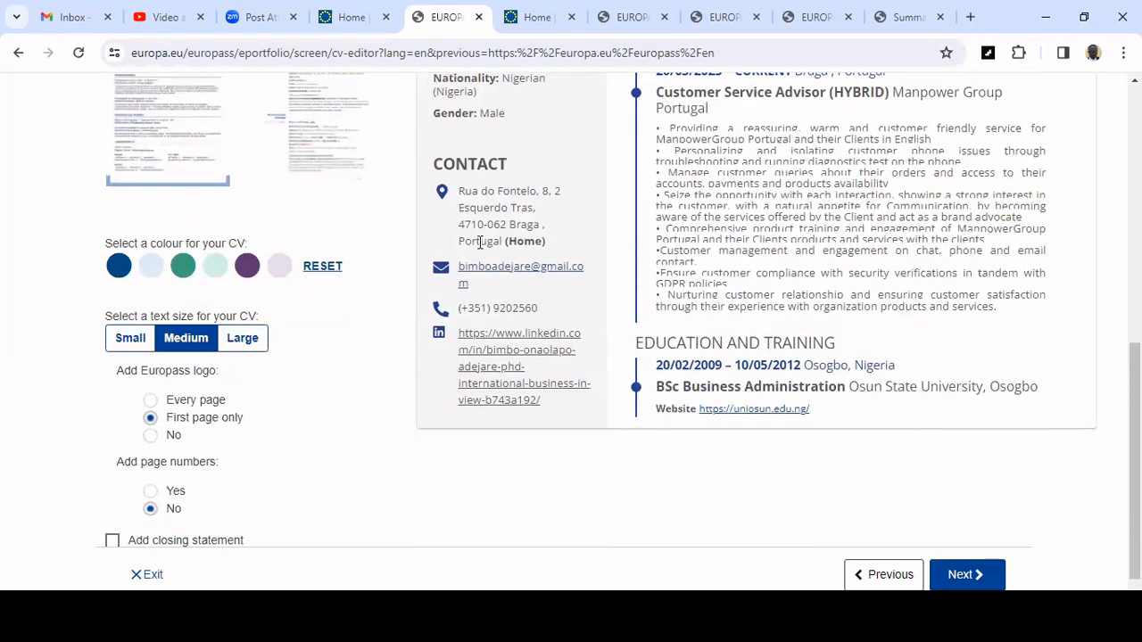
scroll(523, 301, "up", 4)
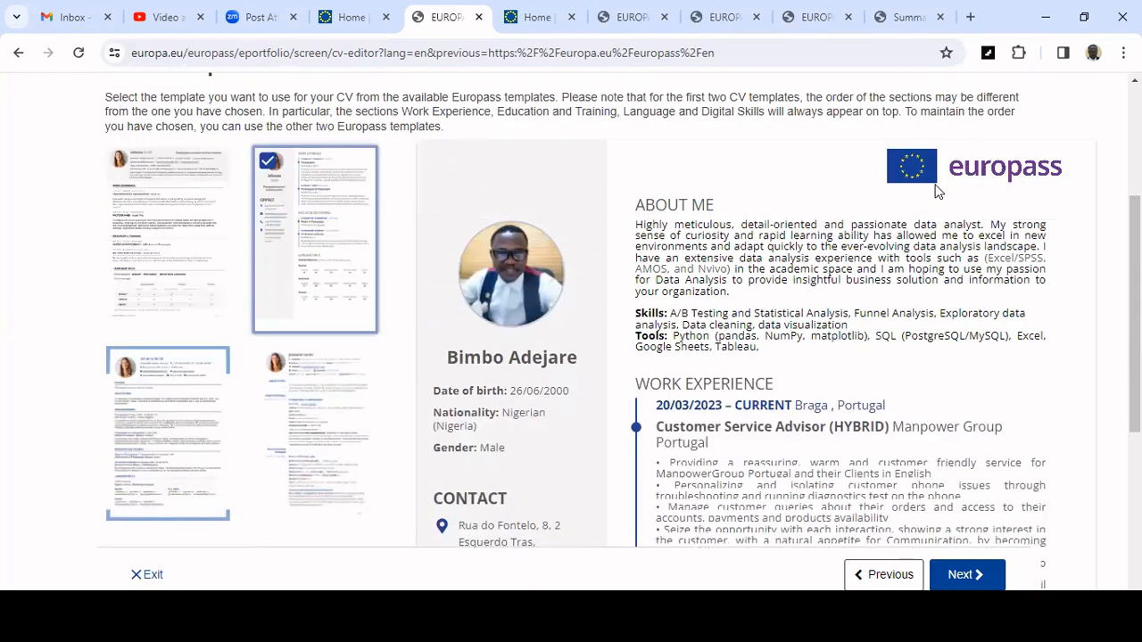
scroll(928, 261, "down", 4)
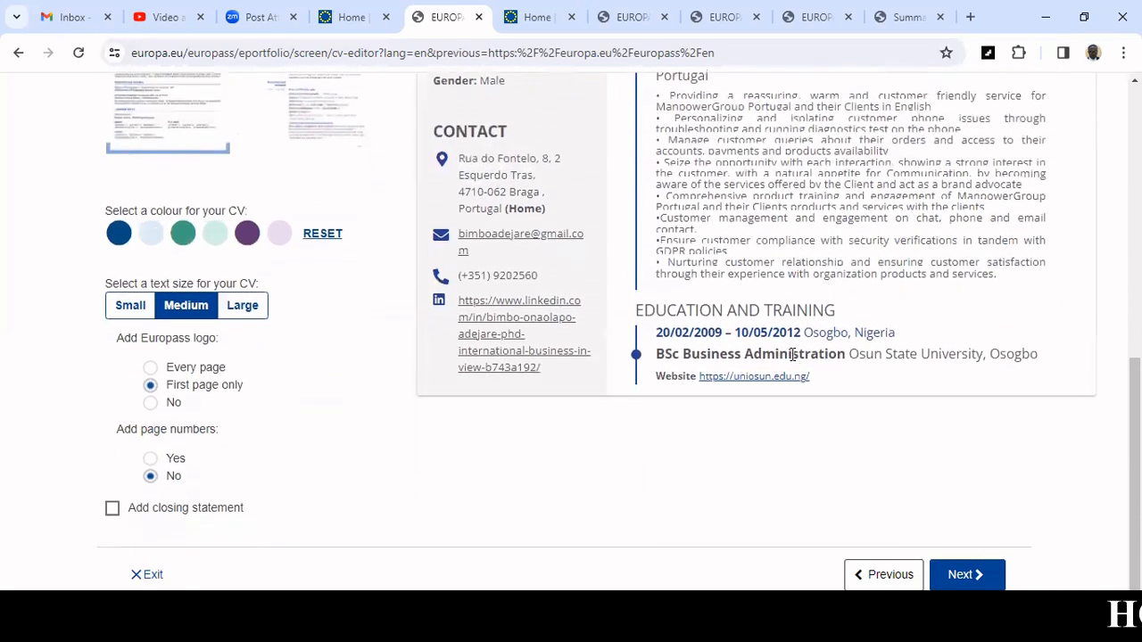
scroll(362, 317, "up", 2)
scroll(361, 317, "up", 1)
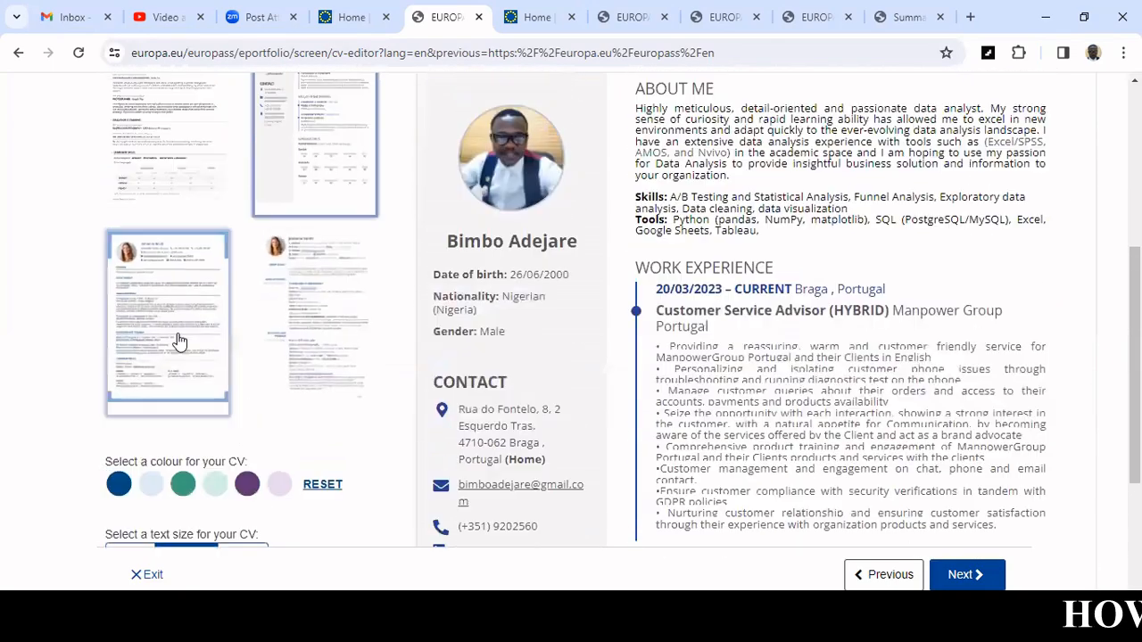
Preview the third and then the fourth CV template.
left_click(179, 328)
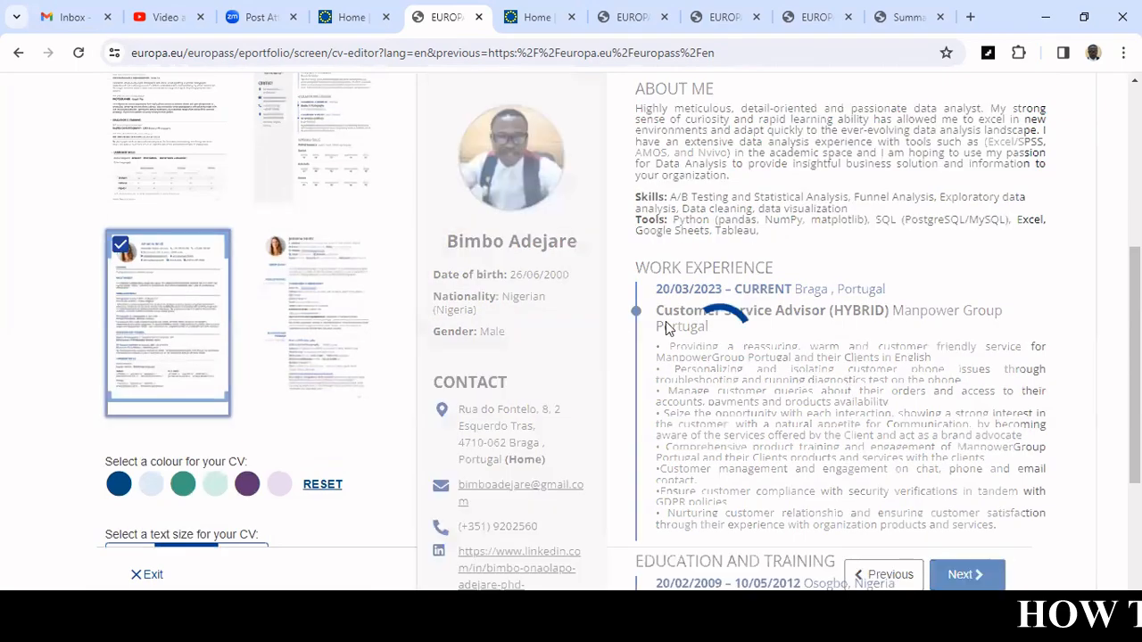
scroll(670, 352, "up", 1)
scroll(670, 352, "up", 4)
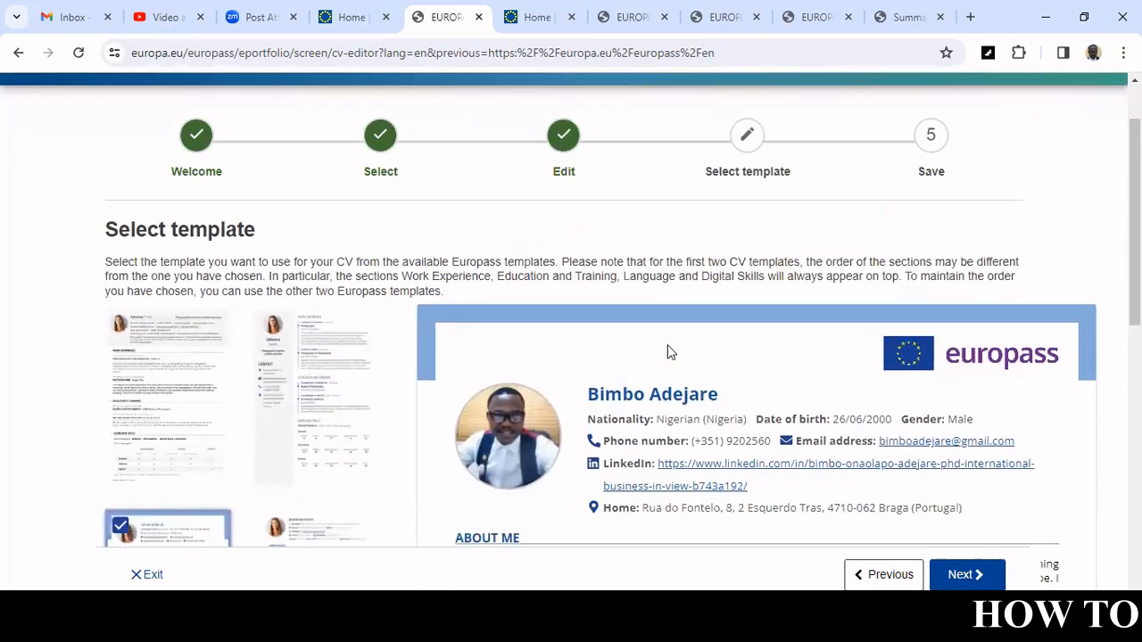
scroll(670, 353, "down", 4)
left_click(331, 334)
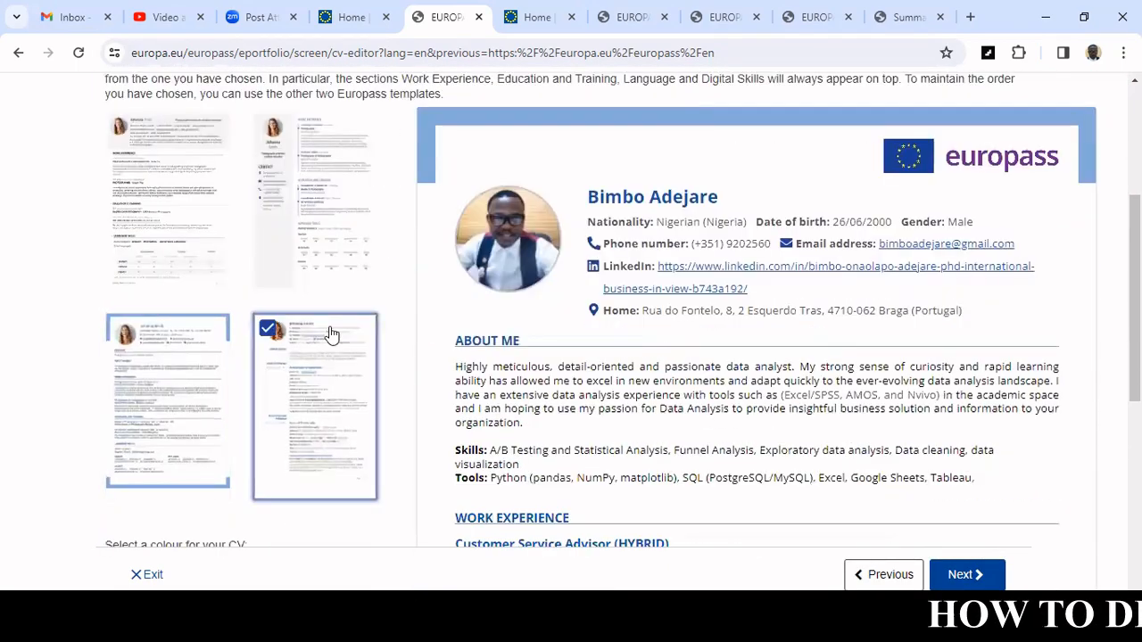
scroll(485, 337, "up", 3)
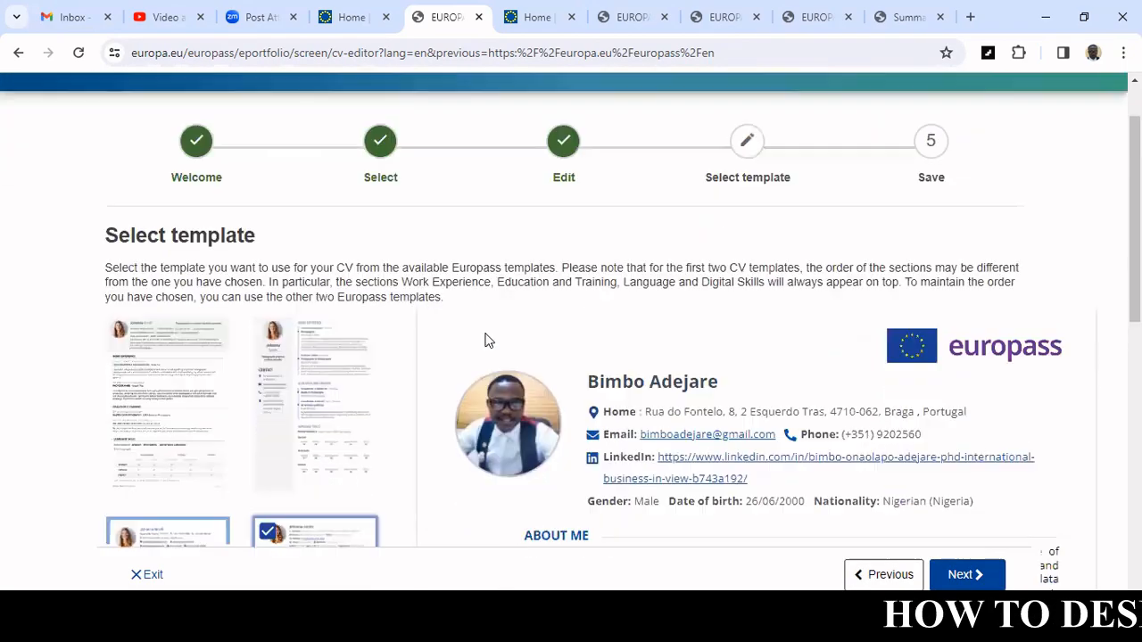
scroll(346, 303, "down", 1)
Select the second CV template again and scroll through its preview.
left_click(346, 303)
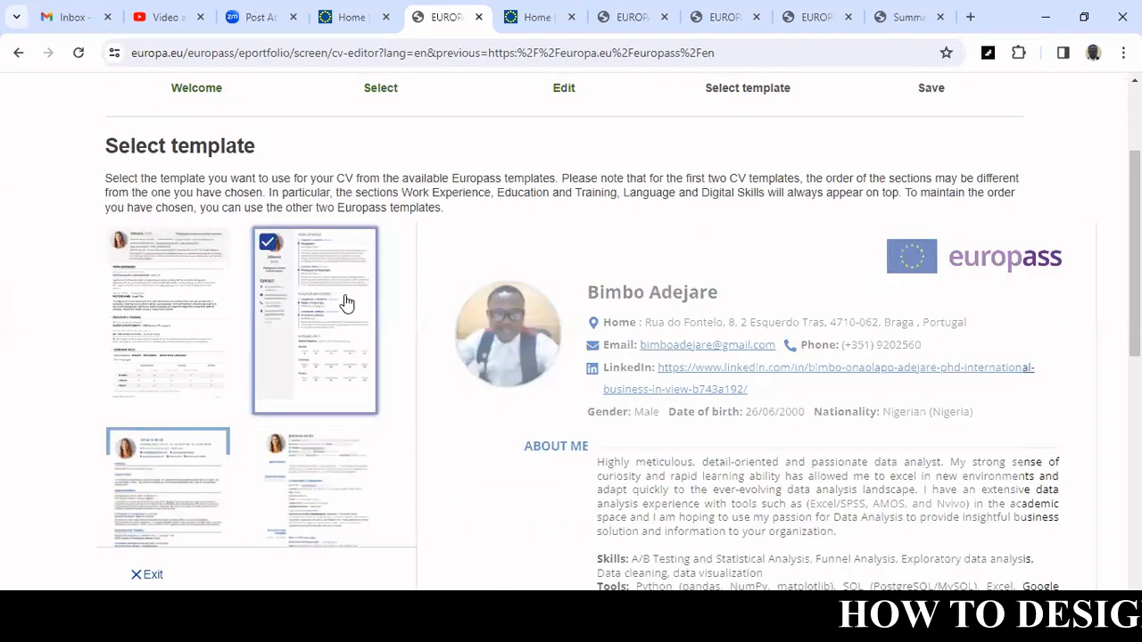
scroll(339, 309, "down", 2)
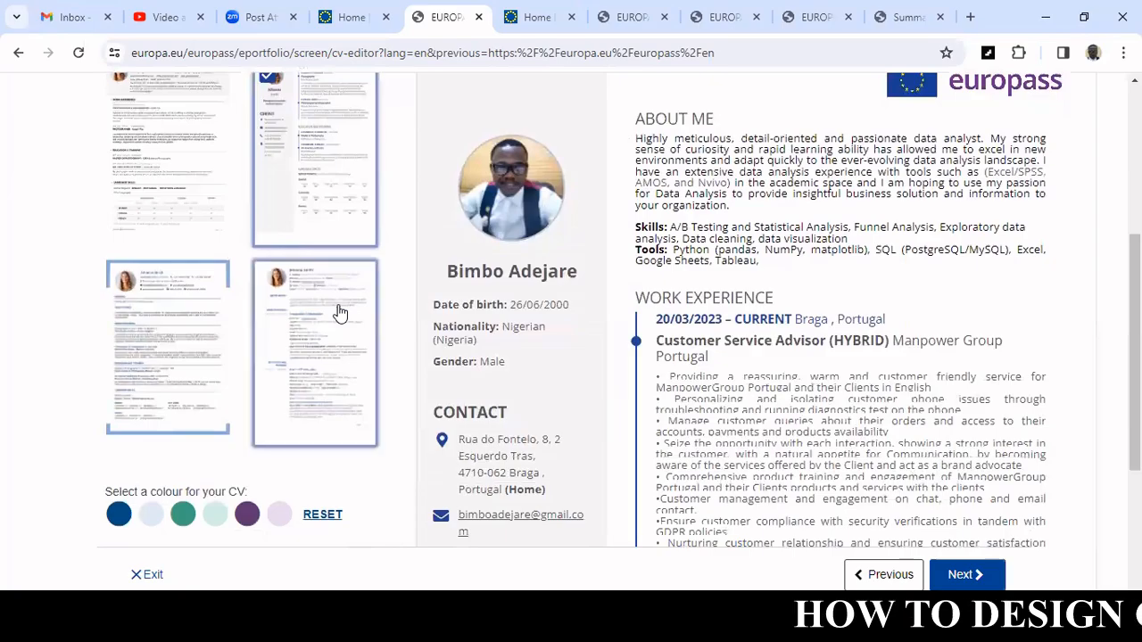
scroll(339, 312, "down", 1)
scroll(339, 312, "up", 2)
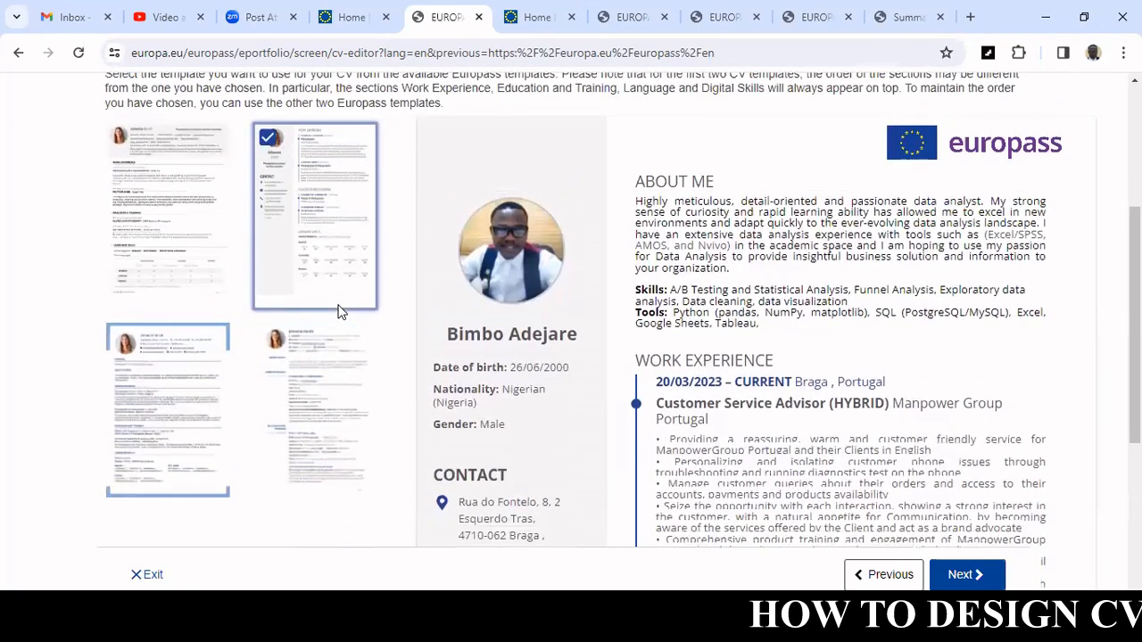
scroll(581, 250, "down", 1)
scroll(581, 250, "up", 3)
scroll(743, 307, "down", 1)
scroll(743, 308, "down", 2)
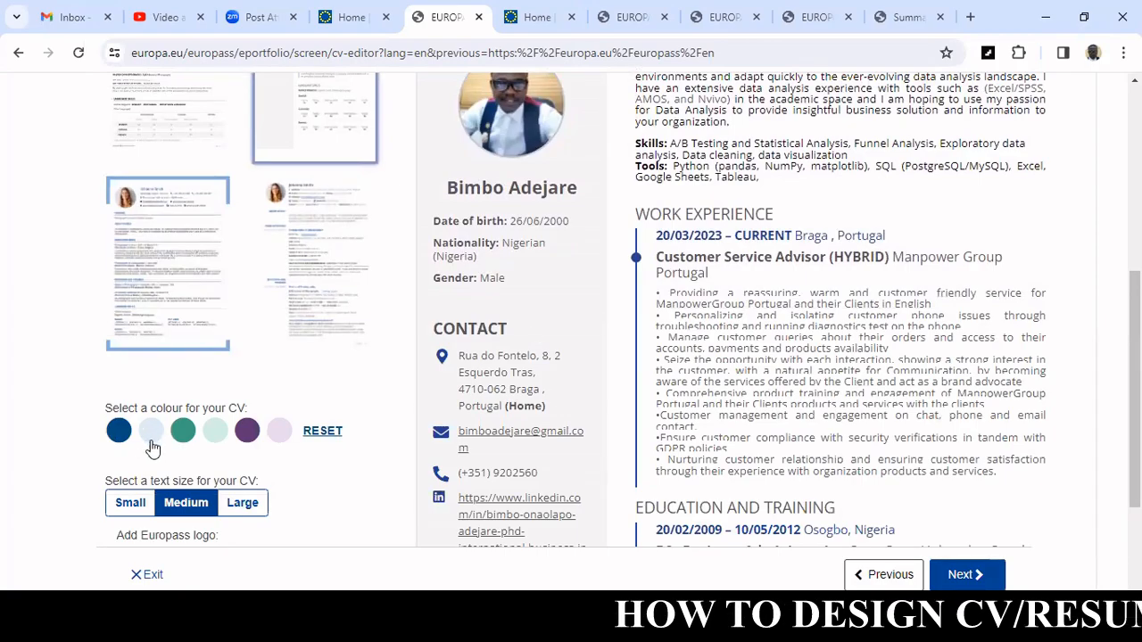
Try the green colour, then set the CV colour to purple.
left_click(183, 432)
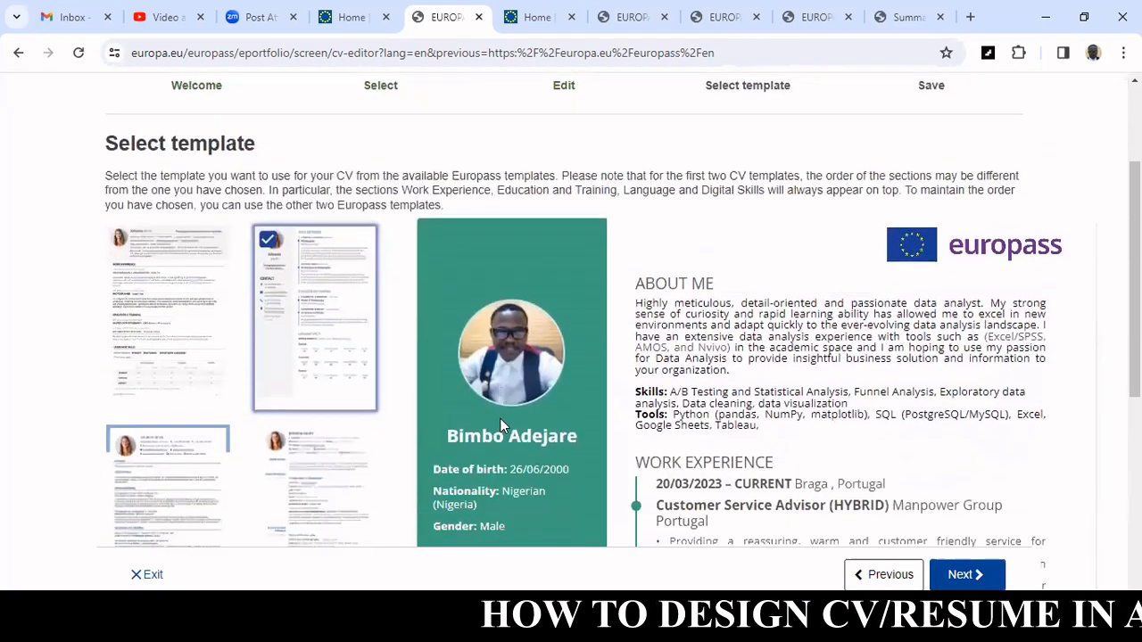
scroll(500, 424, "down", 3)
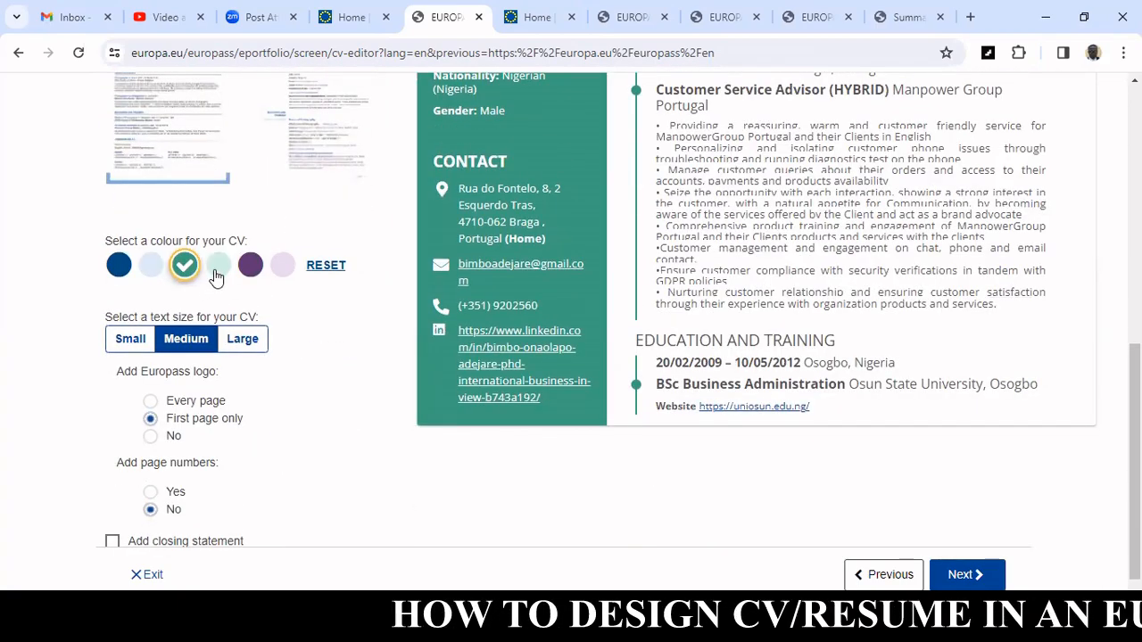
left_click(250, 267)
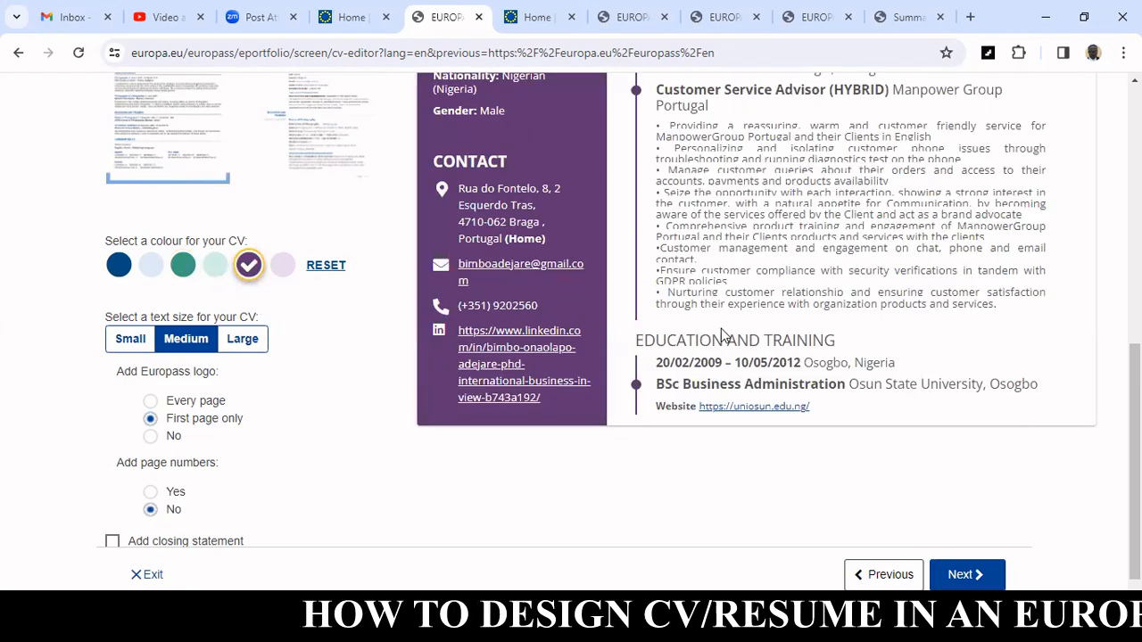
Scroll through the purple CV preview and the layout options beside it.
scroll(723, 335, "up", 2)
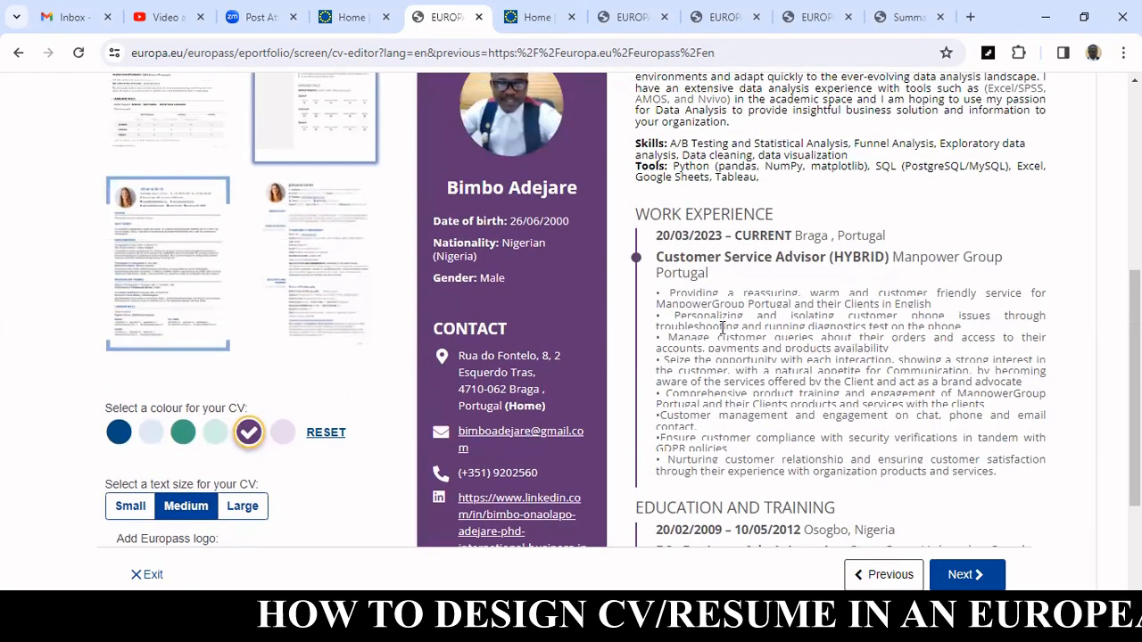
scroll(723, 328, "up", 3)
scroll(723, 331, "down", 2)
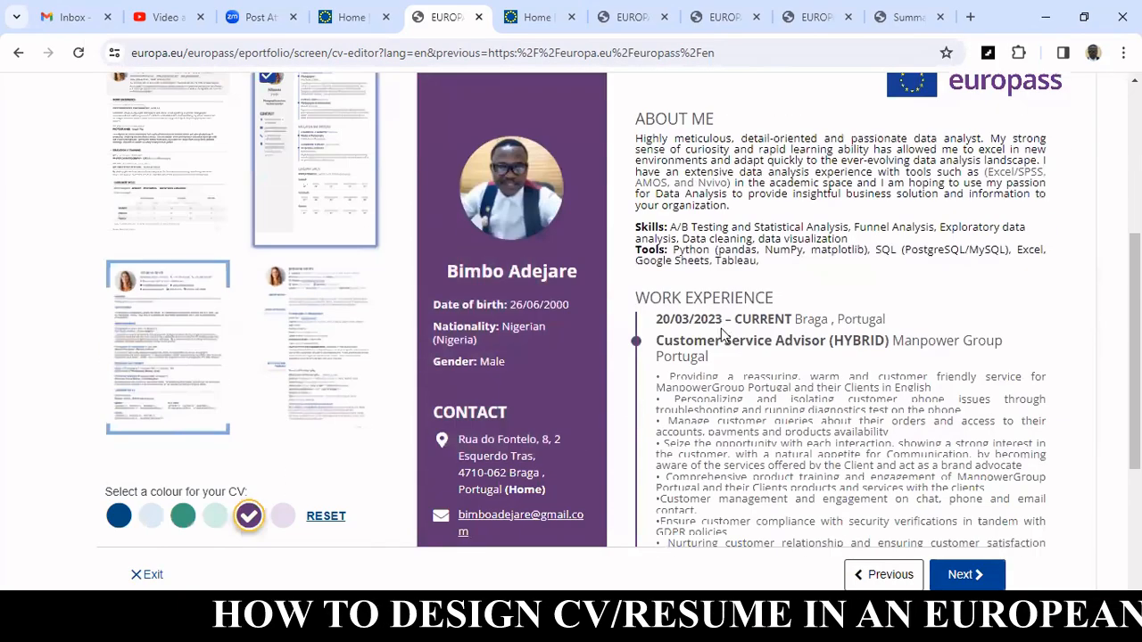
scroll(723, 334, "down", 3)
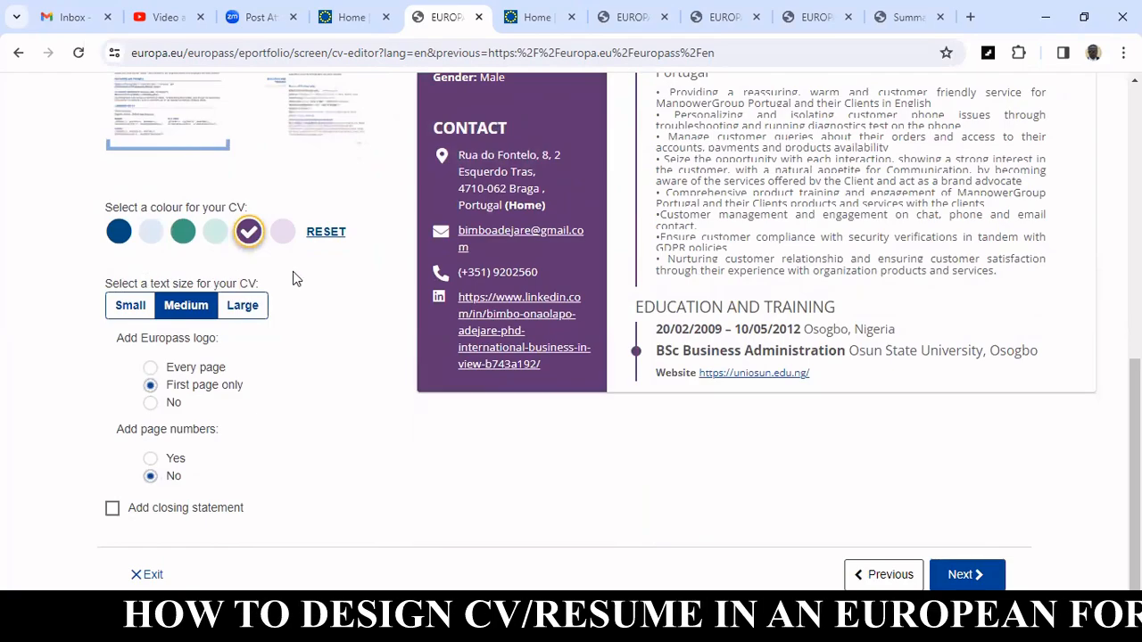
scroll(615, 276, "up", 2)
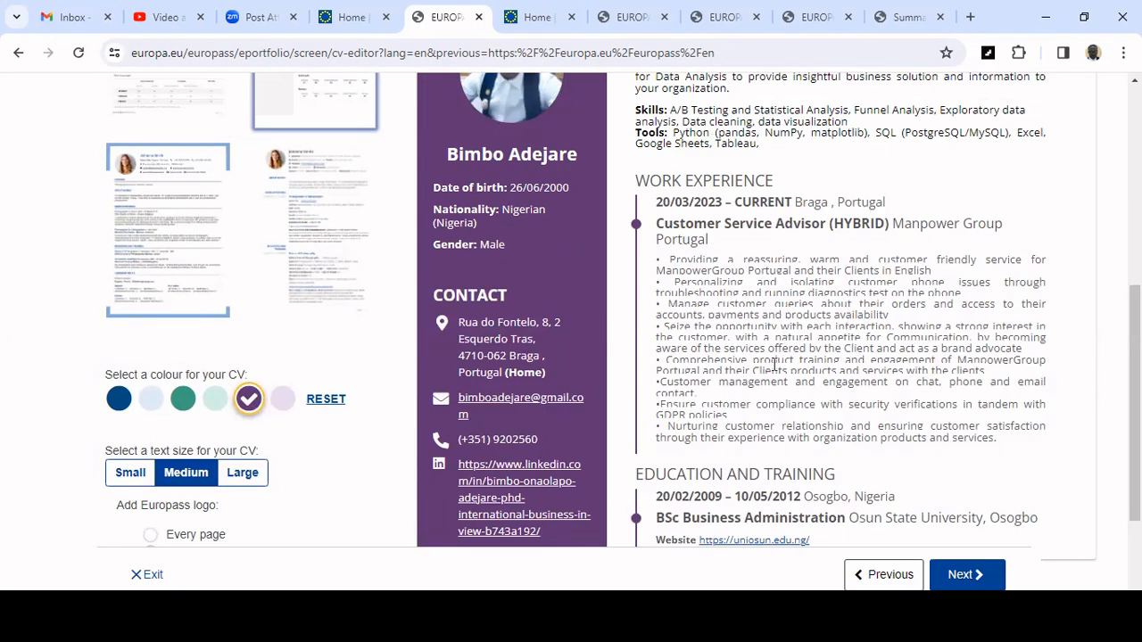
scroll(774, 364, "down", 2)
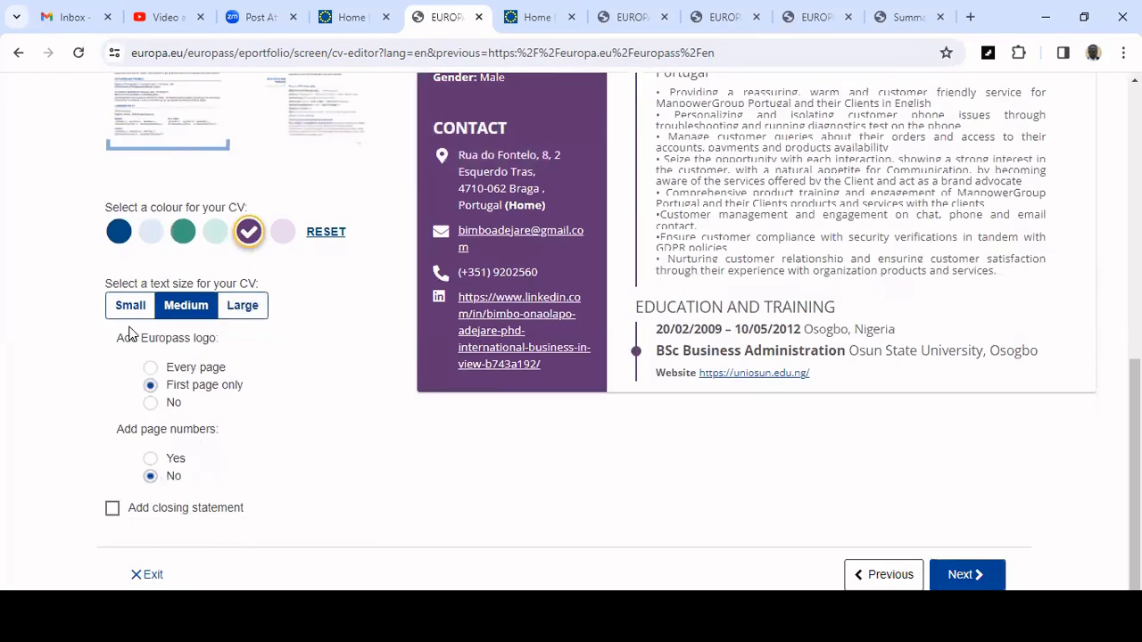
left_click_drag(116, 339, 413, 348)
scroll(664, 343, "up", 5)
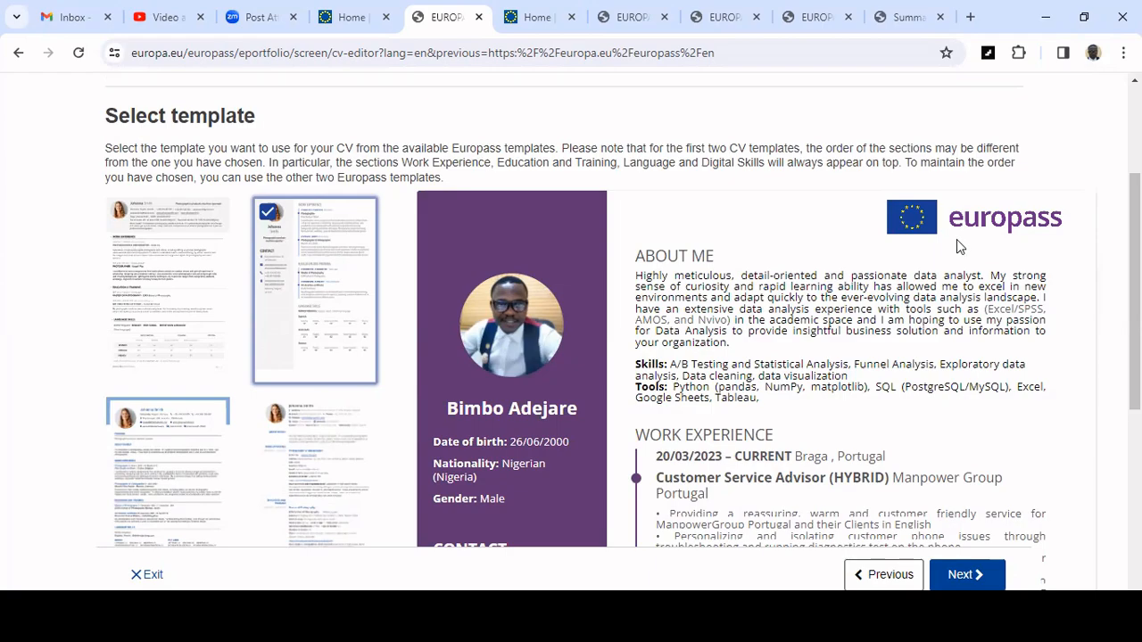
scroll(956, 239, "up", 1)
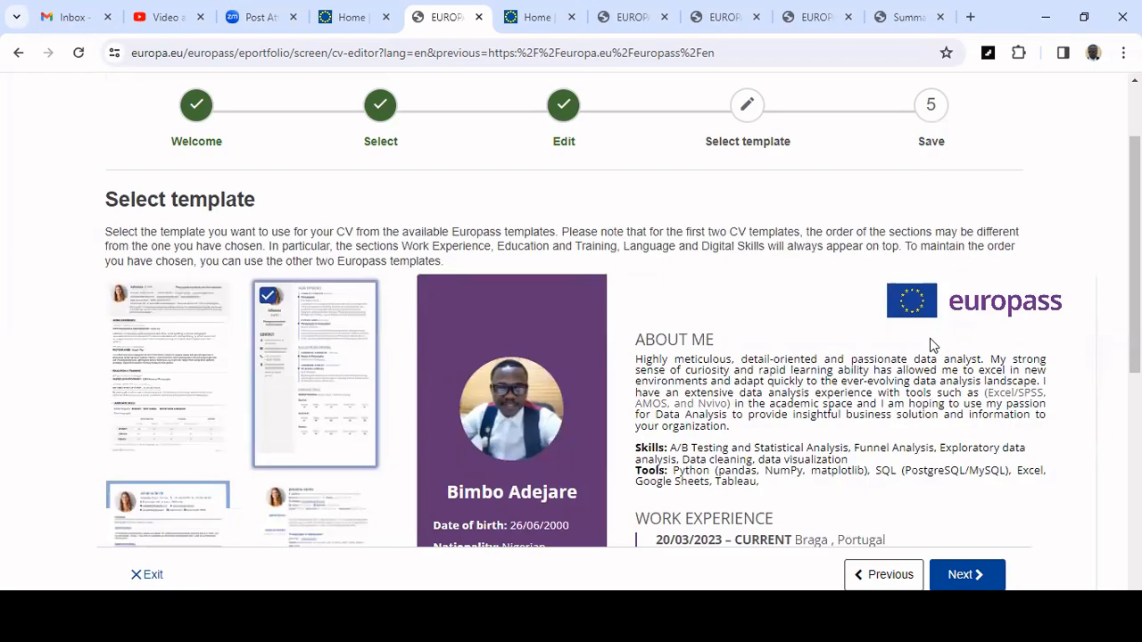
Switch the Europass logo option to No, then back to First page only.
scroll(932, 339, "down", 3)
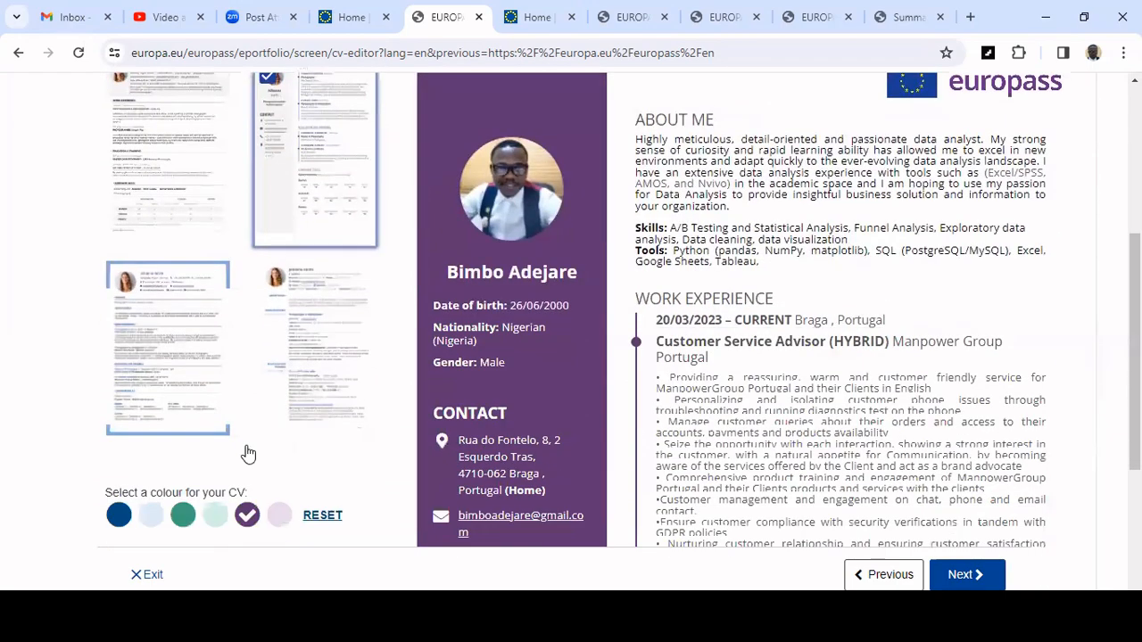
scroll(191, 479, "down", 3)
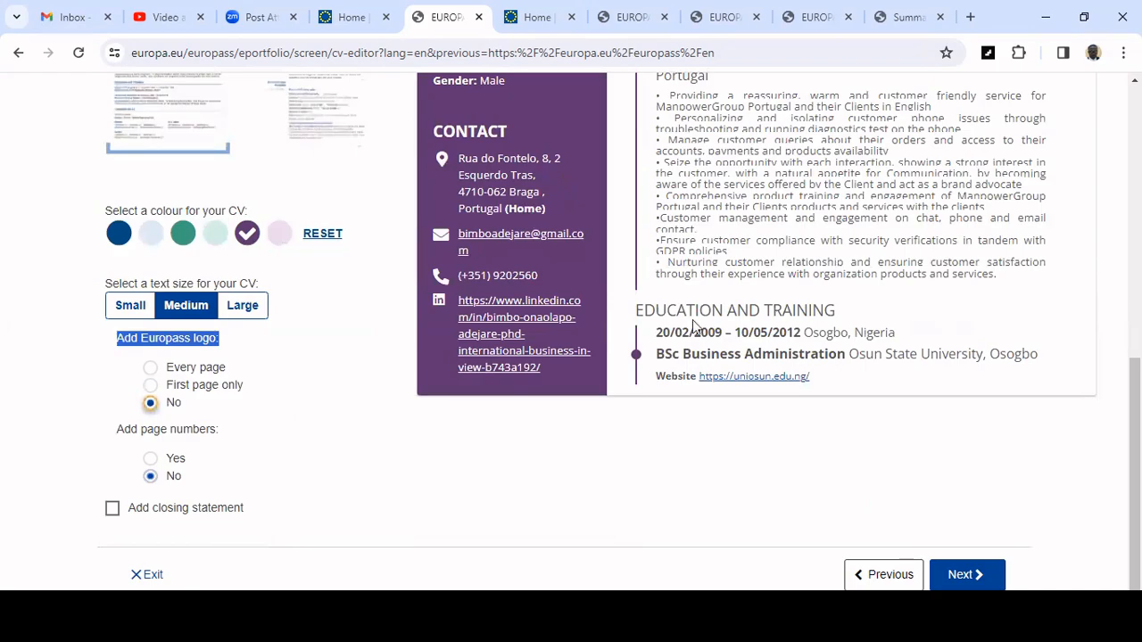
scroll(695, 327, "up", 10)
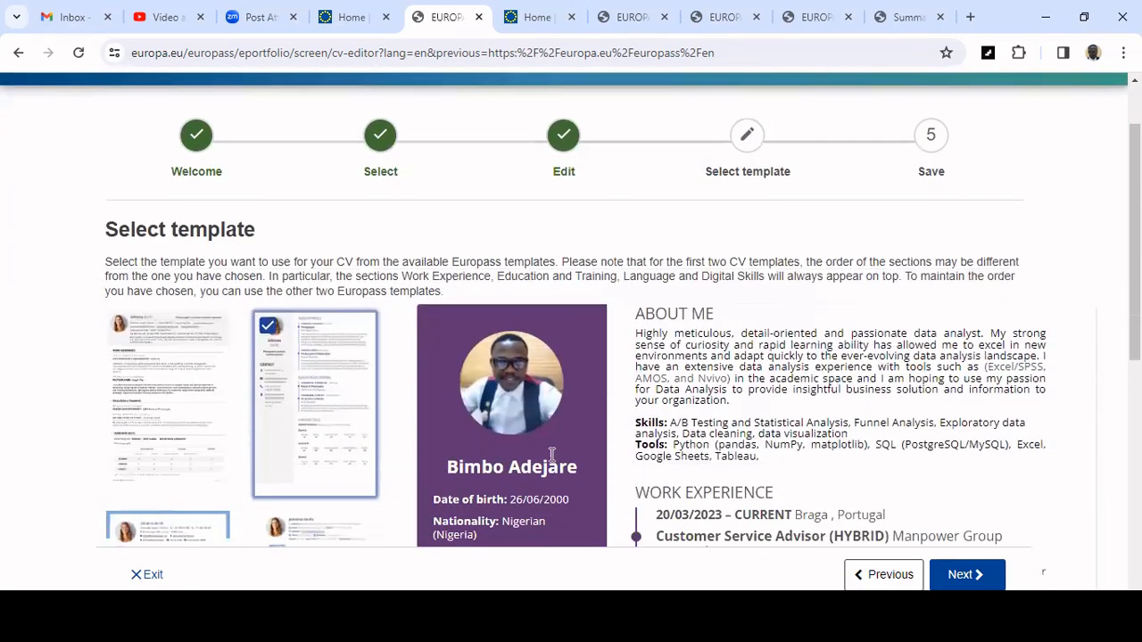
scroll(183, 446, "down", 10)
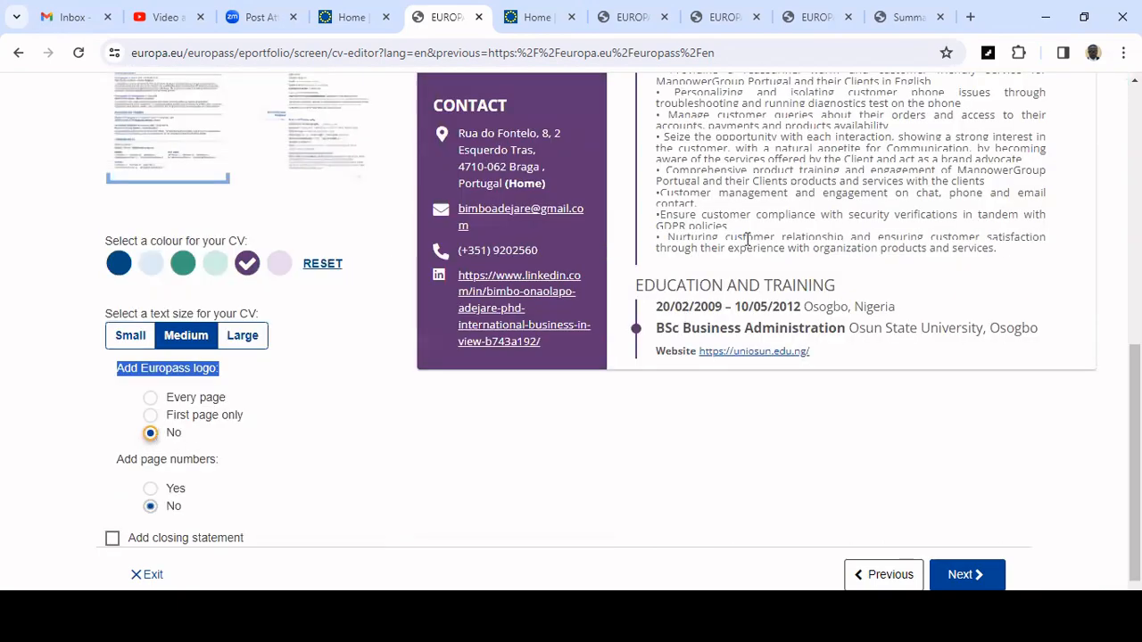
scroll(748, 241, "up", 10)
scroll(993, 327, "down", 5)
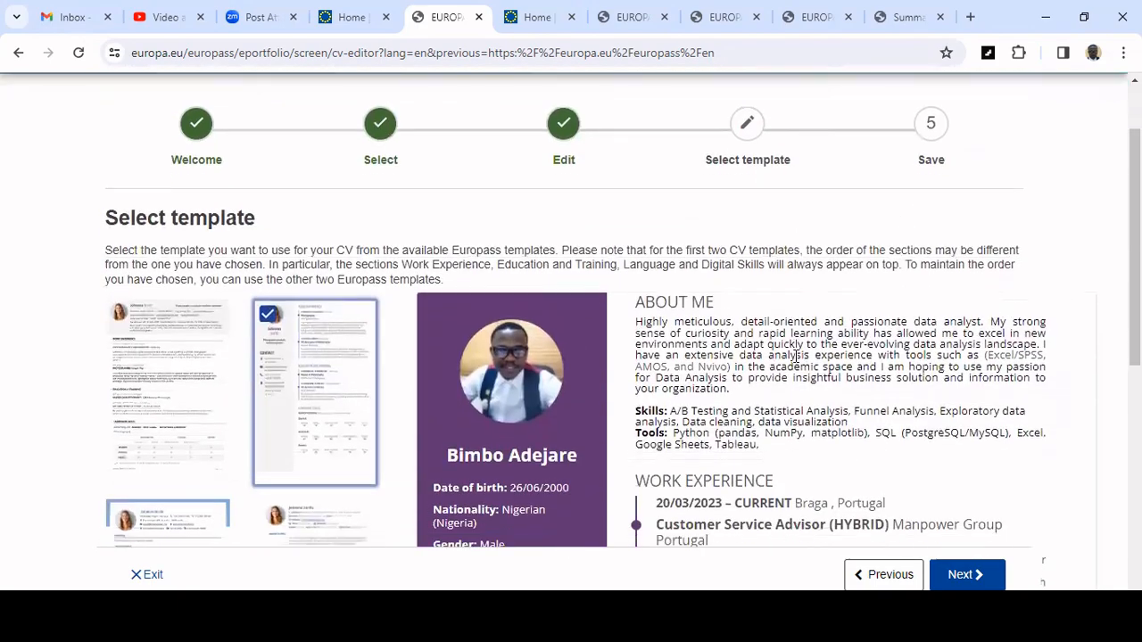
left_click(240, 432)
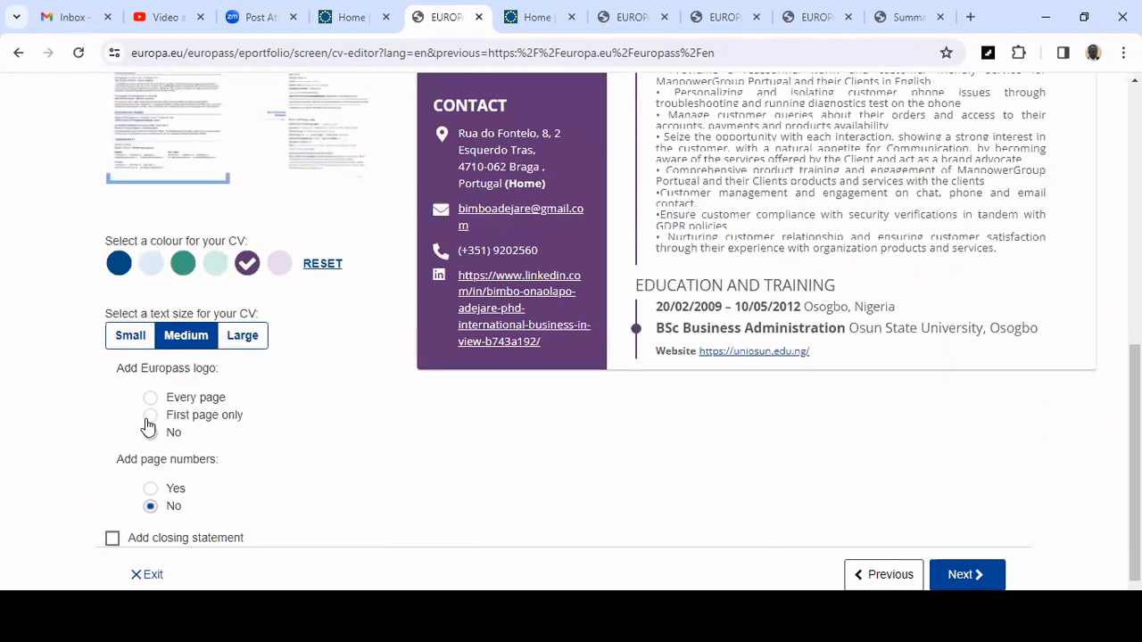
left_click(149, 417)
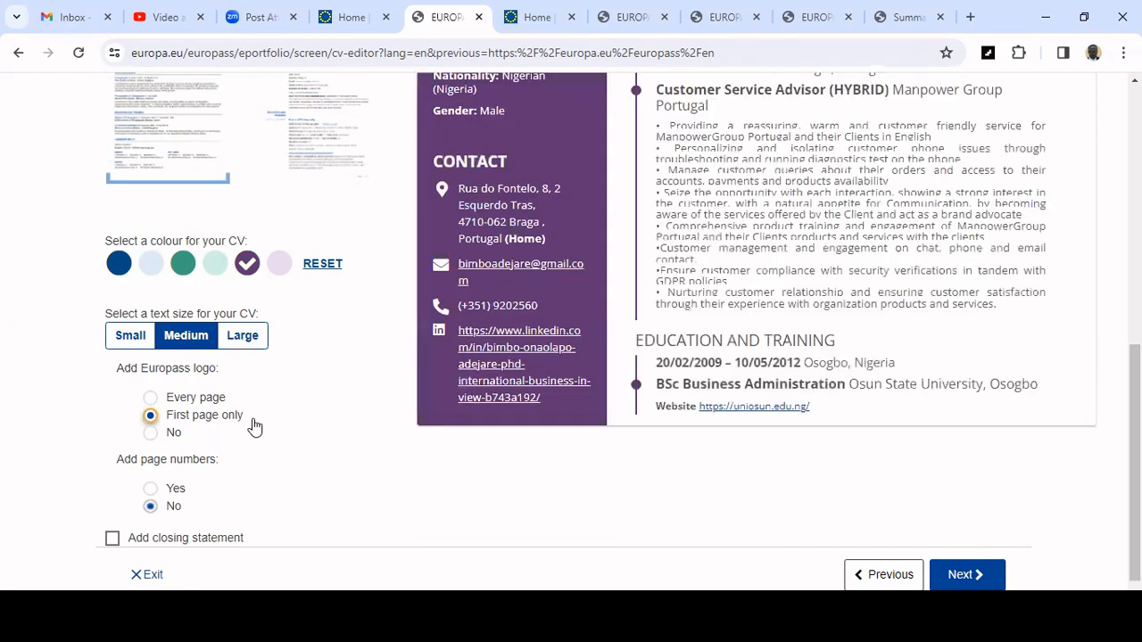
Toggle the Add closing statement option on and off again.
scroll(294, 441, "up", 4)
scroll(298, 449, "down", 3)
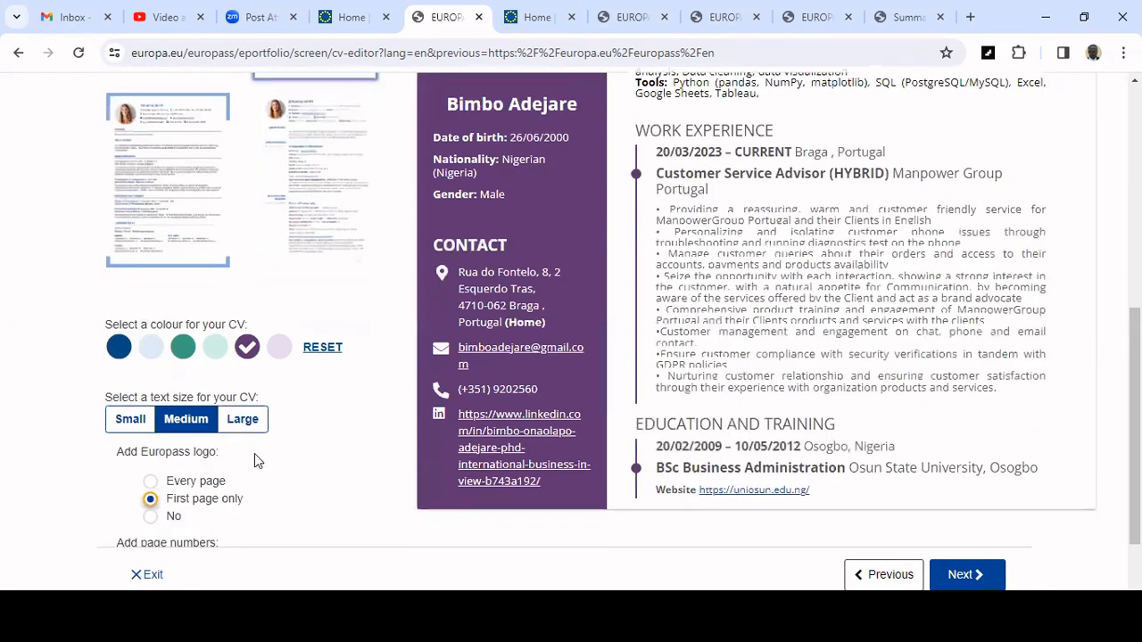
scroll(459, 581, "down", 2)
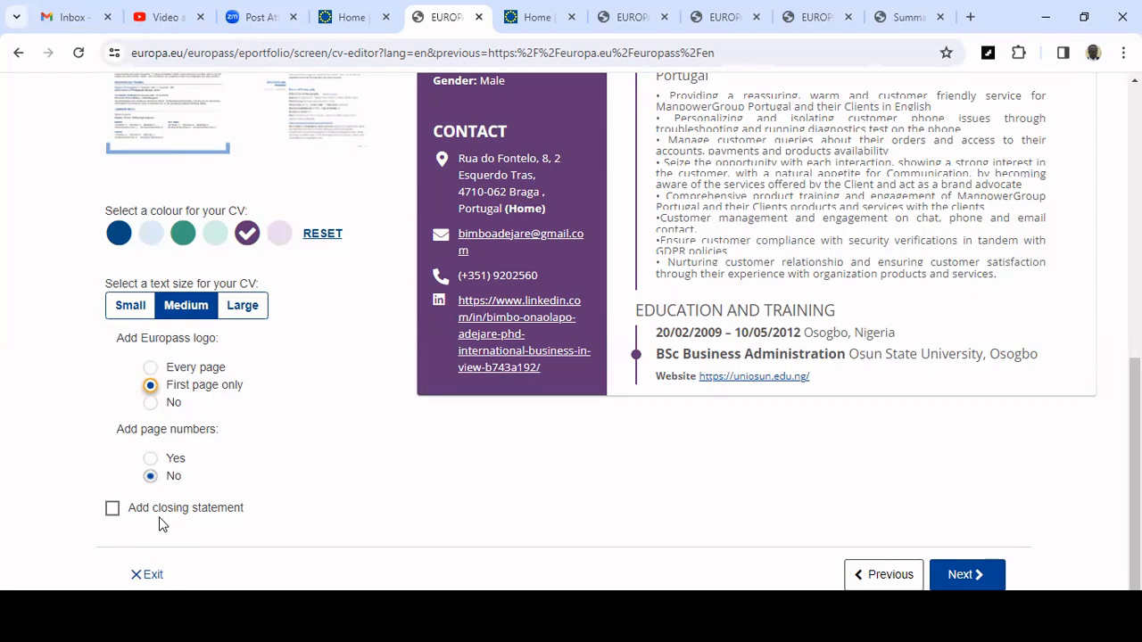
left_click(116, 509)
left_click(116, 509)
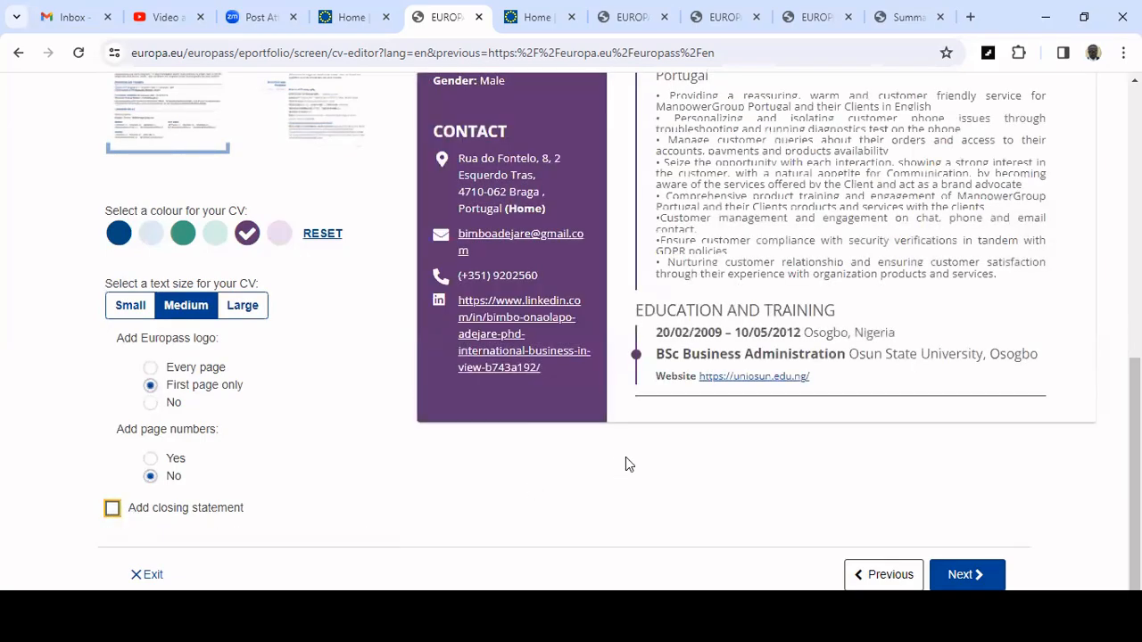
Proceed from template selection to the Save and share step.
scroll(737, 460, "up", 3)
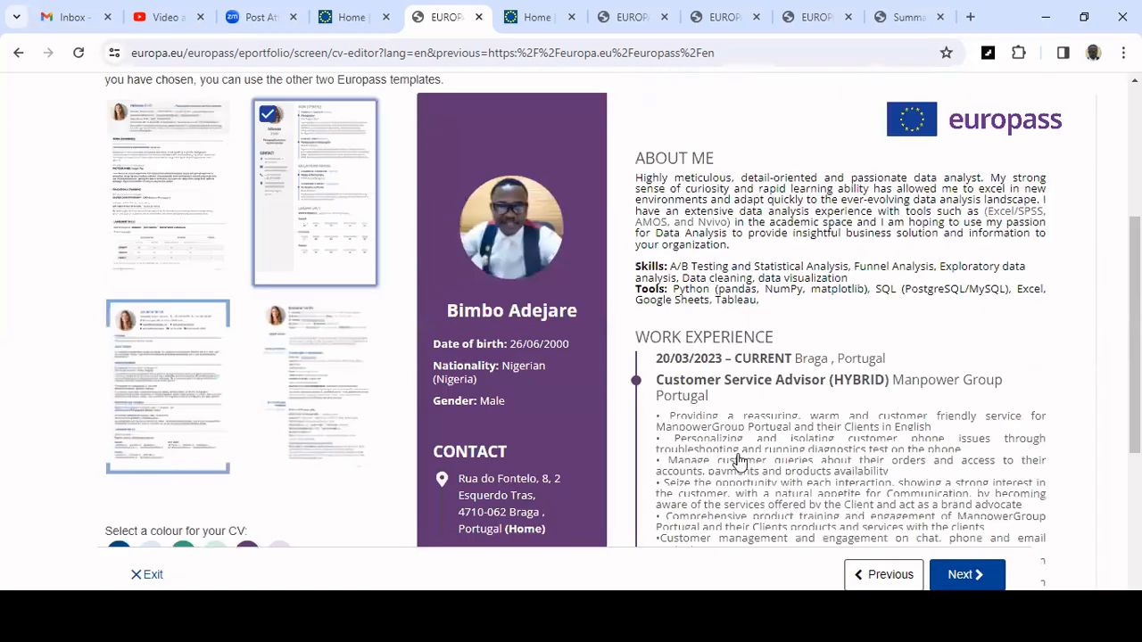
scroll(739, 461, "up", 2)
scroll(739, 464, "down", 6)
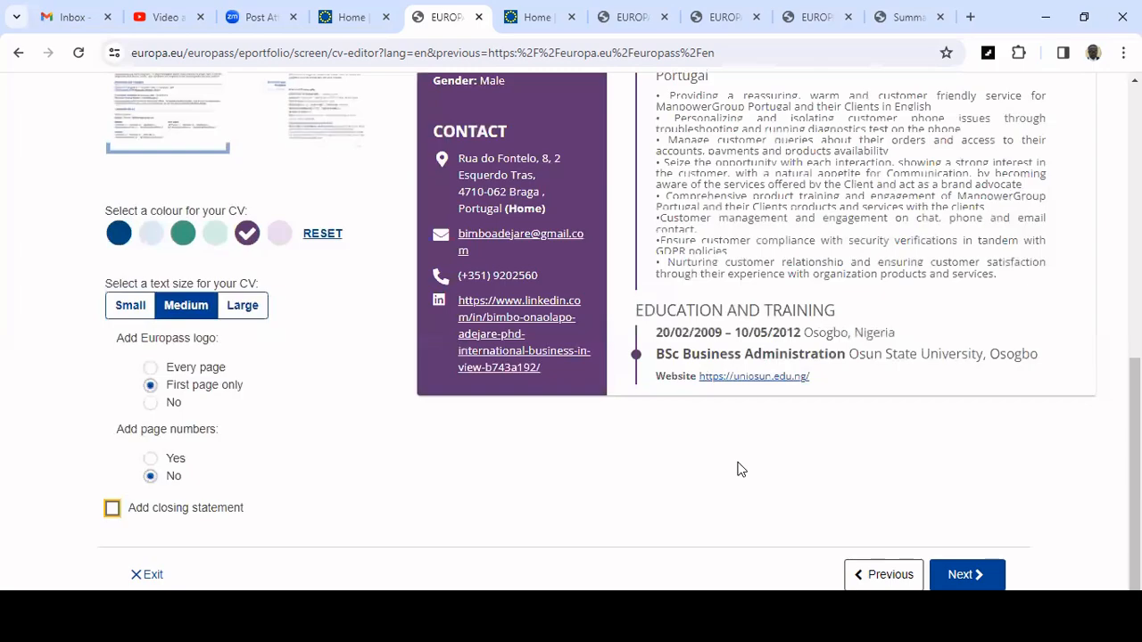
left_click(986, 577)
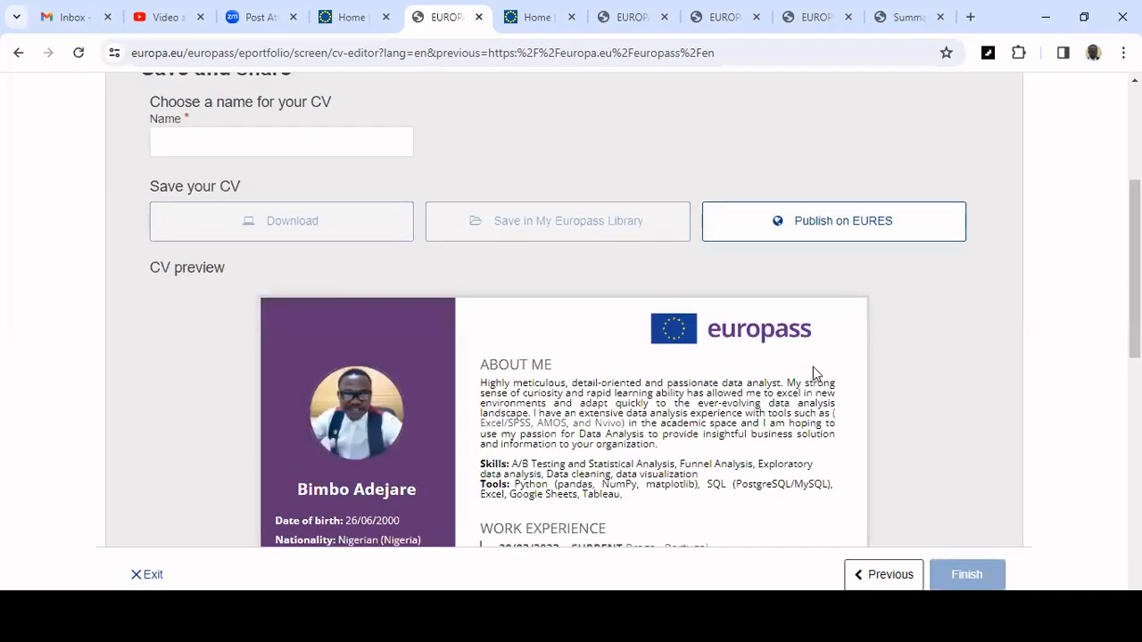
Scroll through the final CV preview on the save page.
scroll(813, 366, "down", 3)
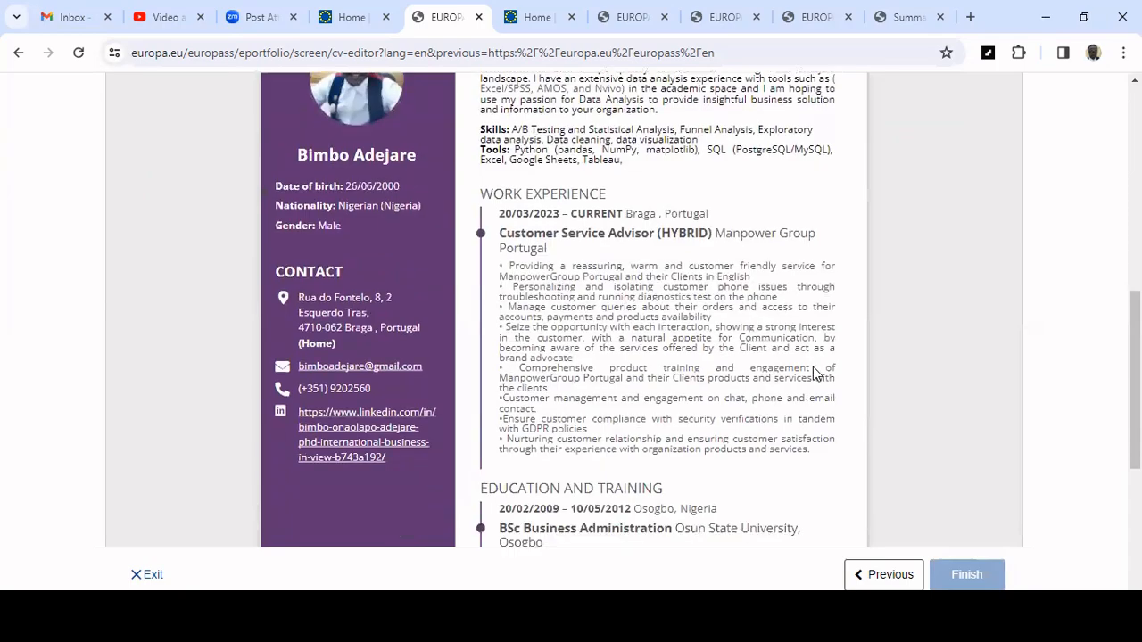
scroll(813, 373, "up", 2)
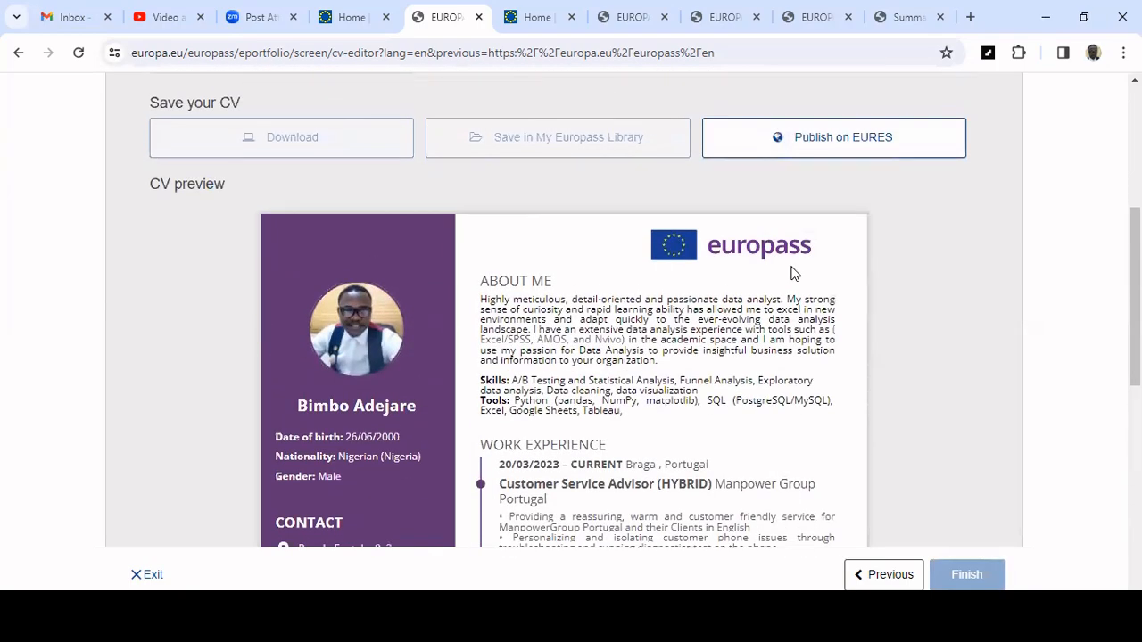
scroll(746, 268, "down", 7)
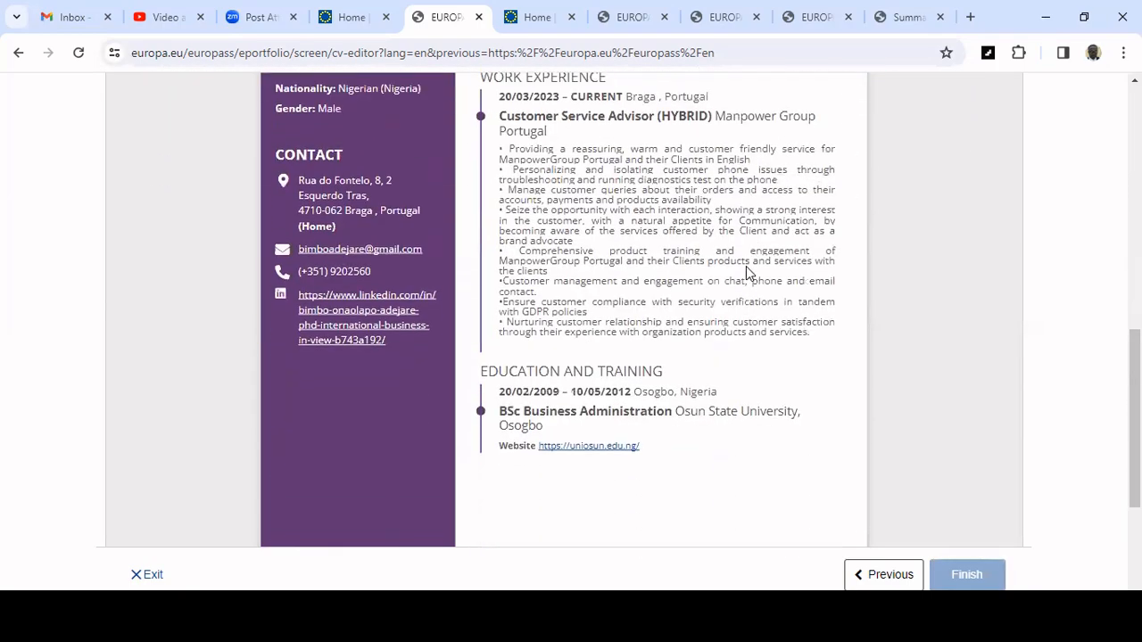
scroll(714, 322, "up", 1)
scroll(714, 322, "up", 8)
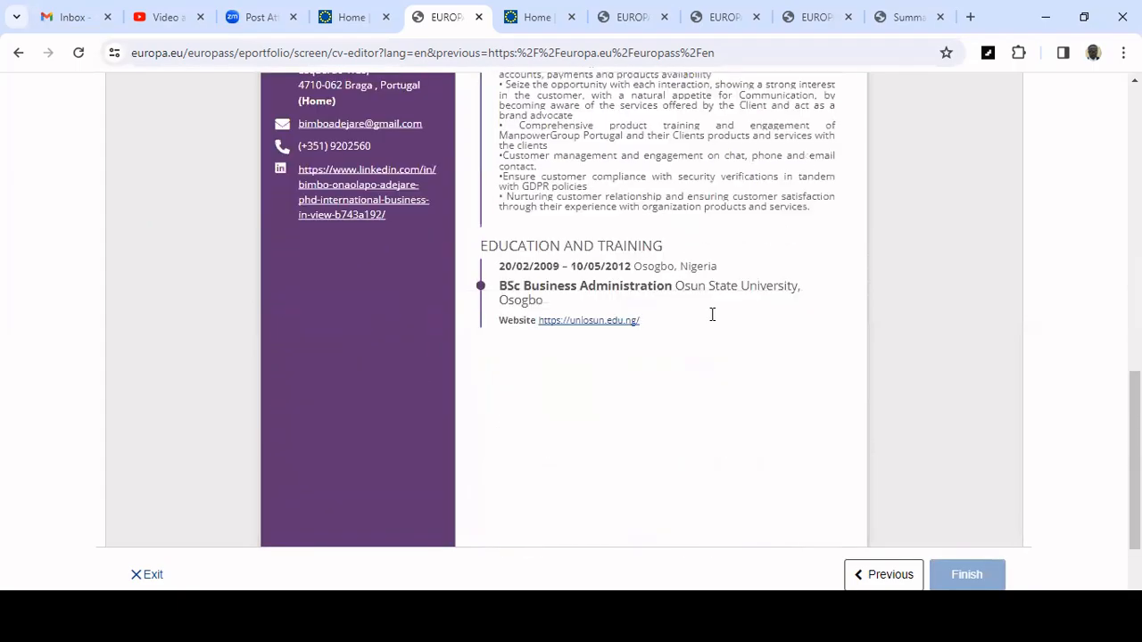
scroll(708, 326, "down", 1)
scroll(747, 348, "down", 3)
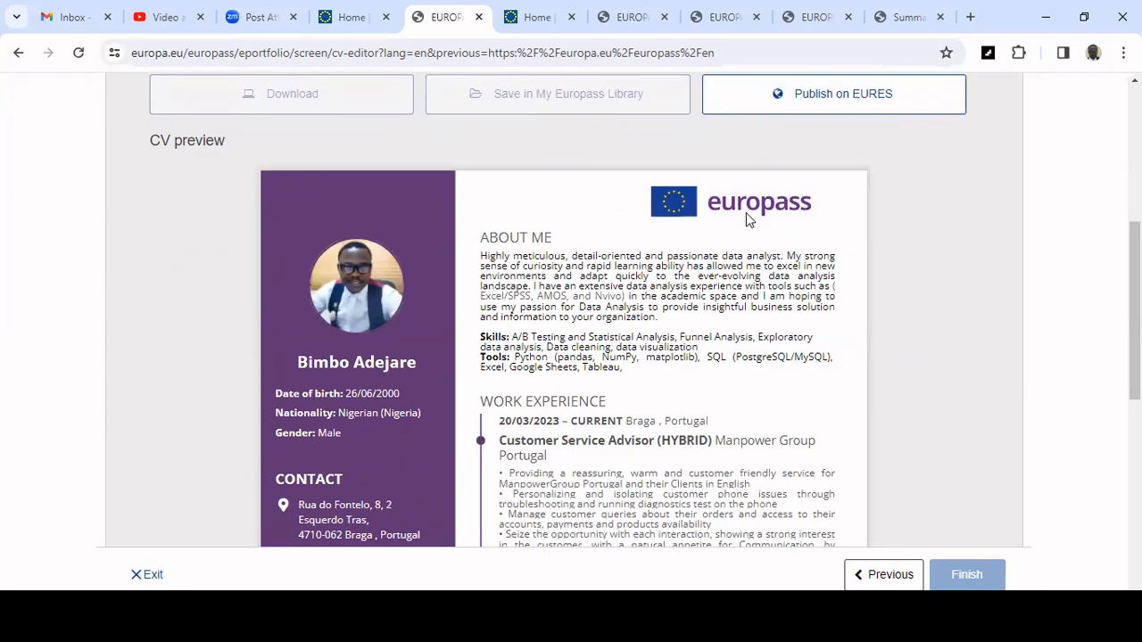
scroll(763, 350, "up", 4)
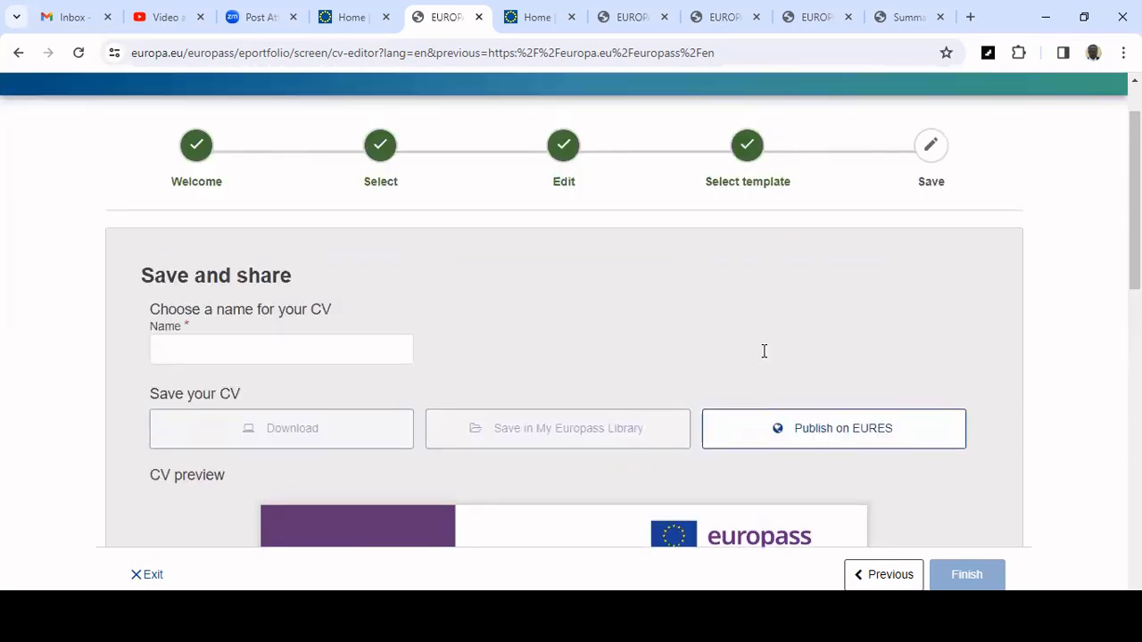
Name the CV Bimss CV.
left_click(281, 346)
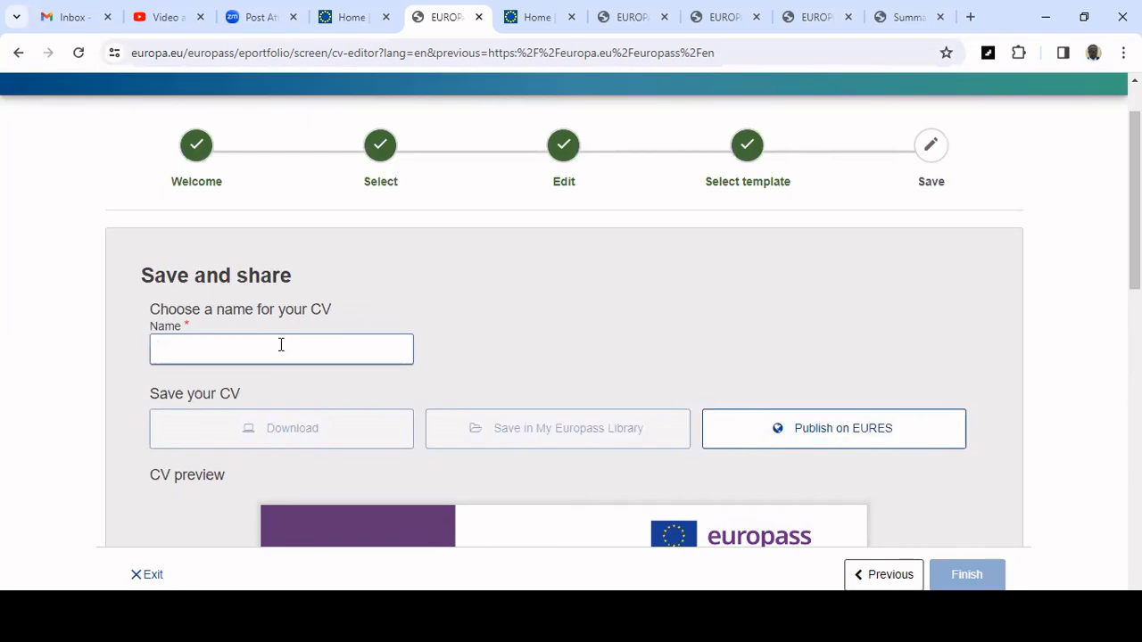
type("Bi")
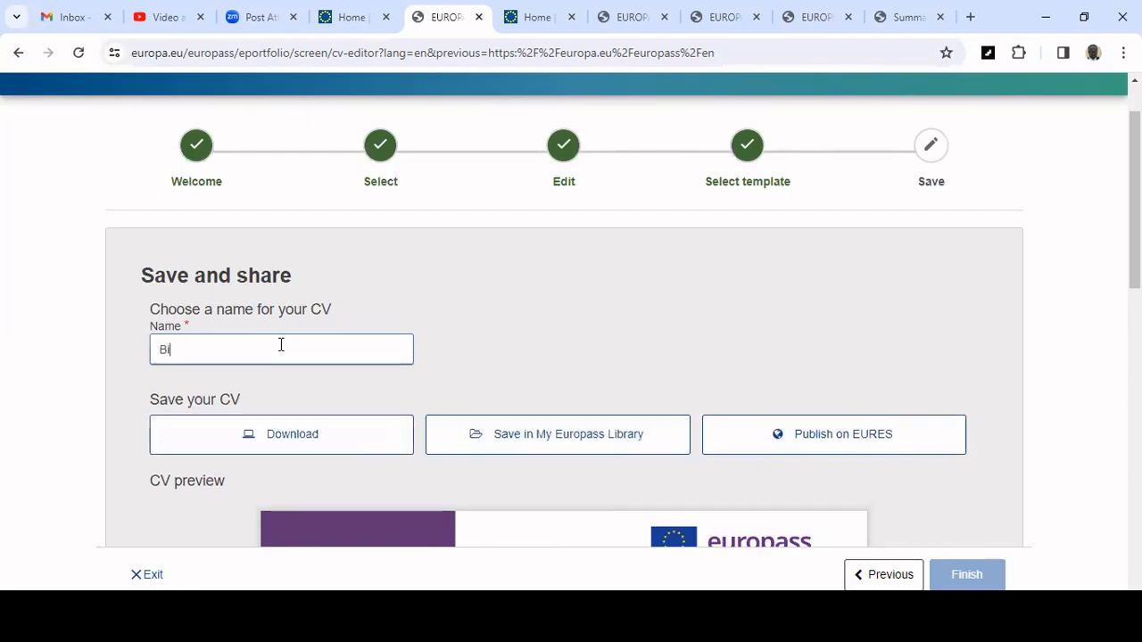
type("mss CV")
scroll(601, 327, "down", 2)
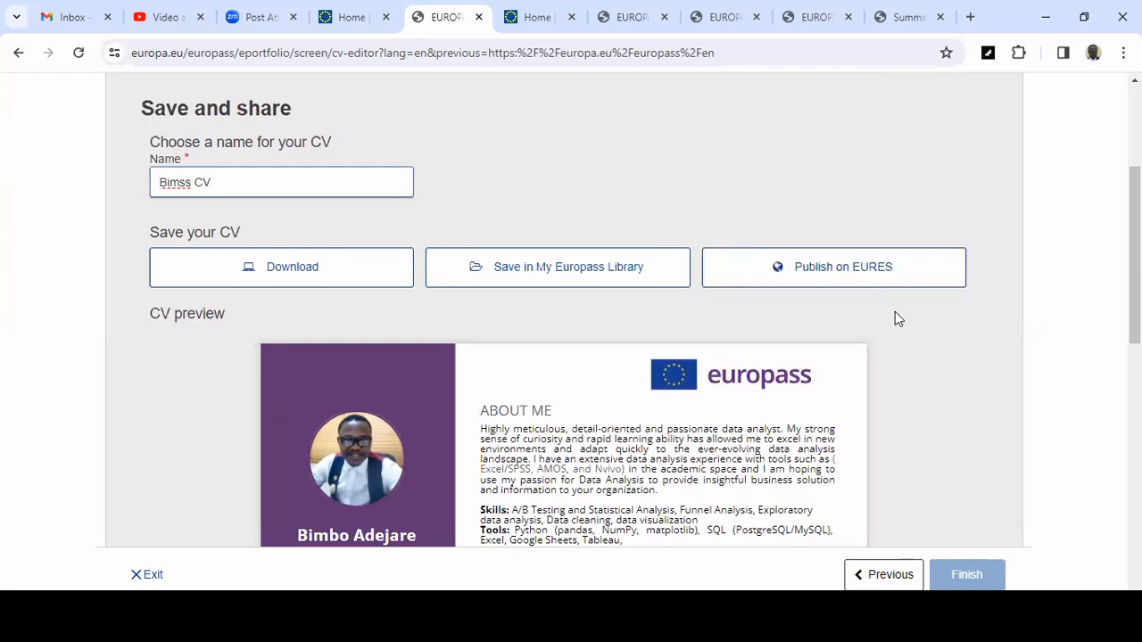
scroll(763, 312, "up", 3)
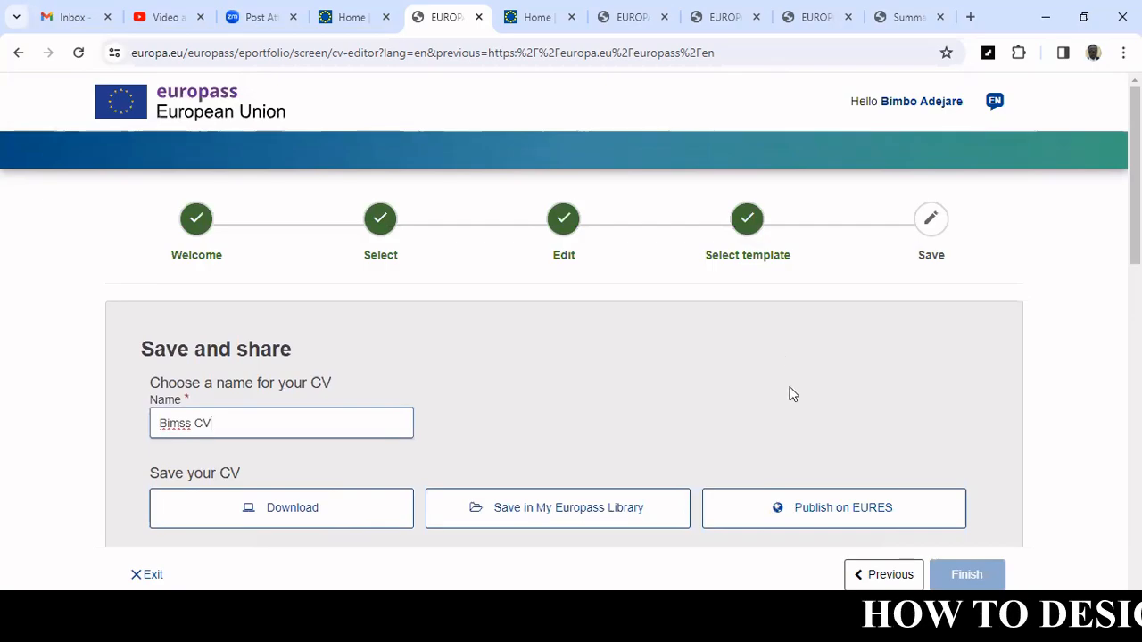
scroll(783, 390, "down", 2)
scroll(782, 390, "down", 2)
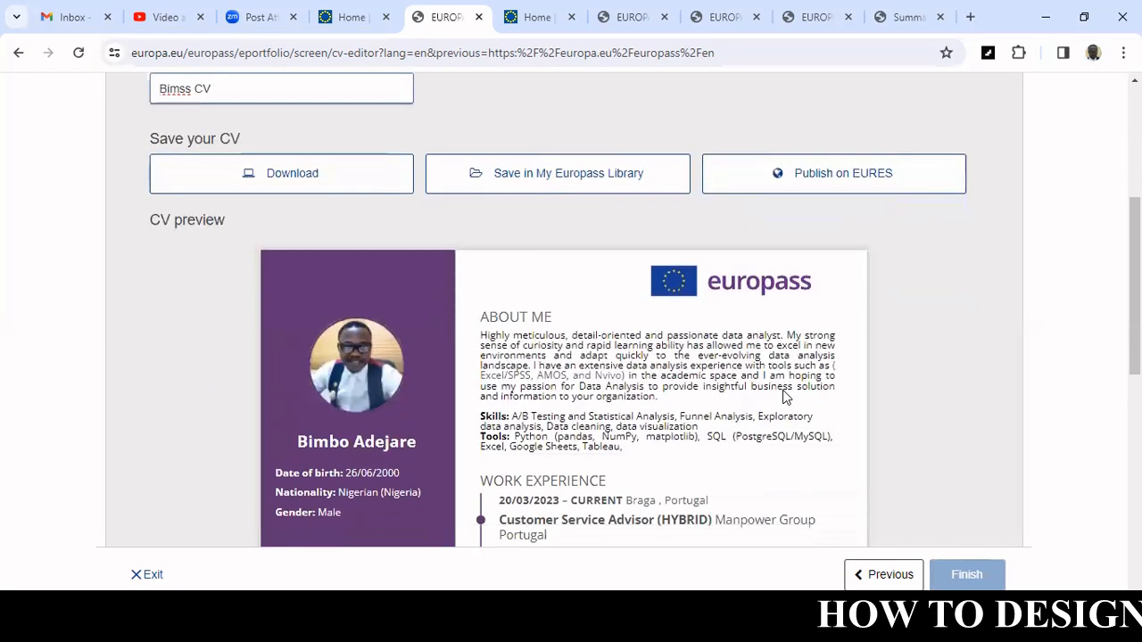
scroll(783, 390, "up", 3)
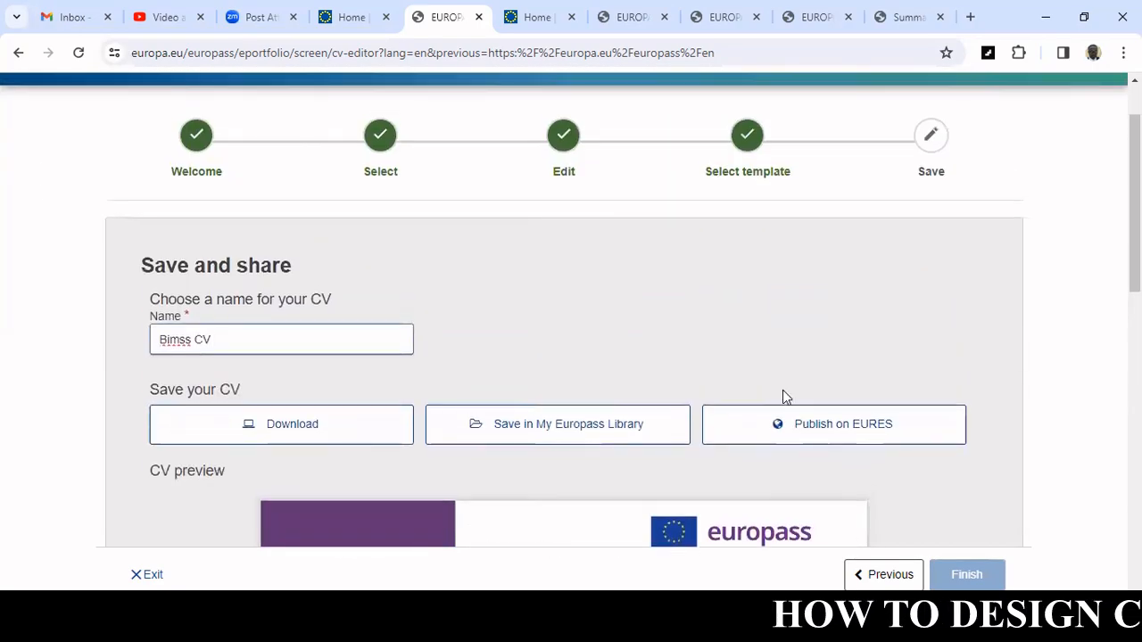
Download the CV as a PDF from the save page.
scroll(783, 396, "down", 2)
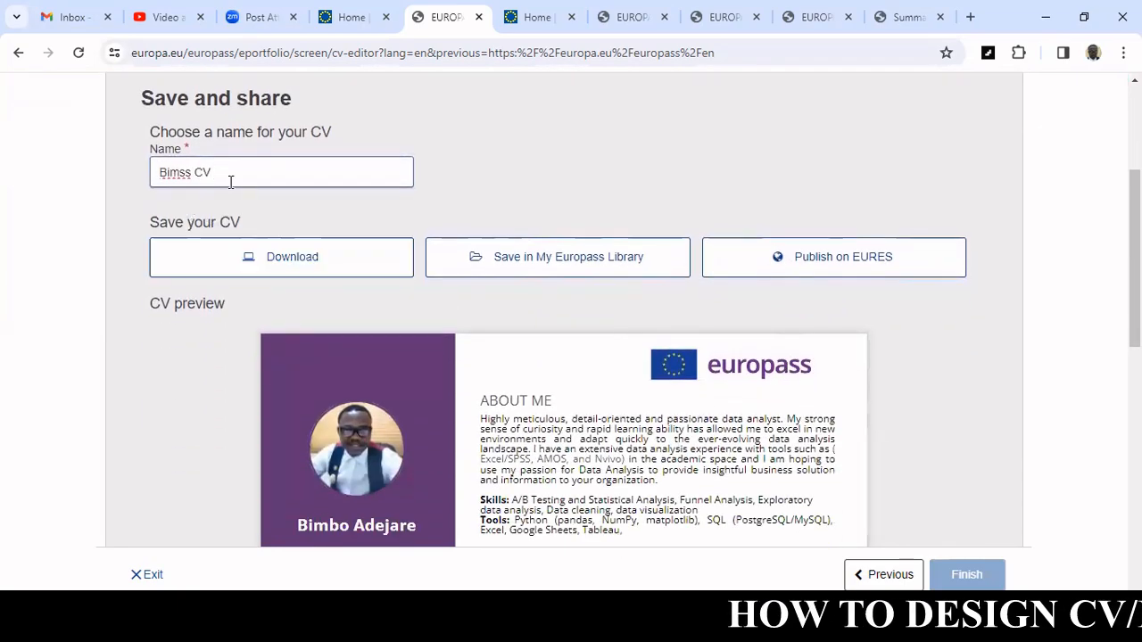
scroll(635, 303, "down", 8)
scroll(636, 303, "down", 2)
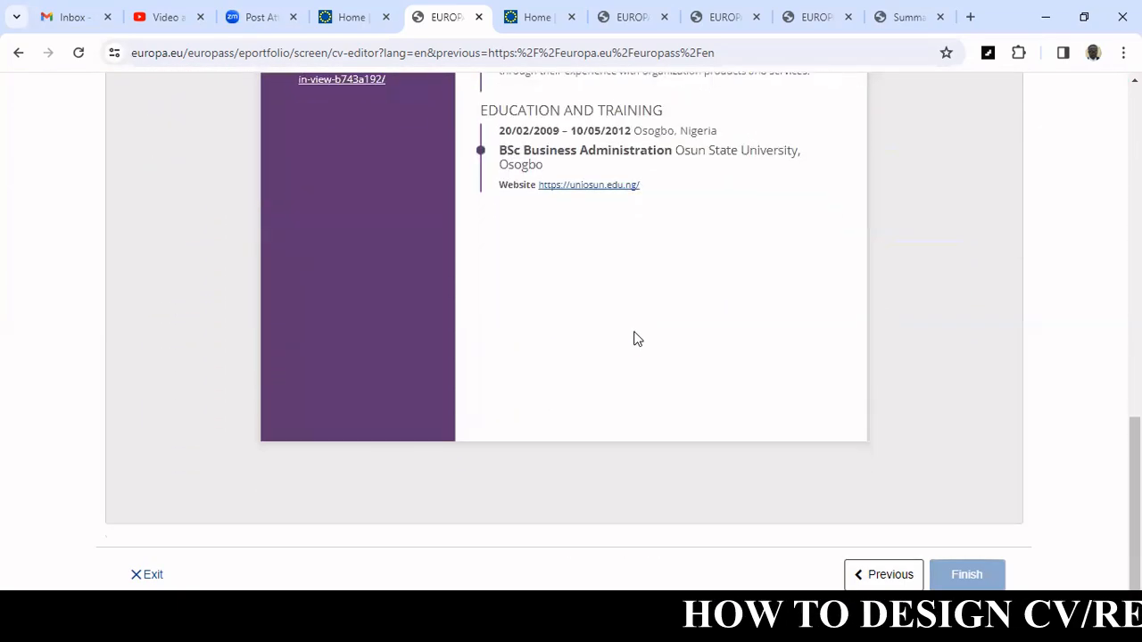
scroll(635, 336, "up", 10)
scroll(612, 342, "down", 1)
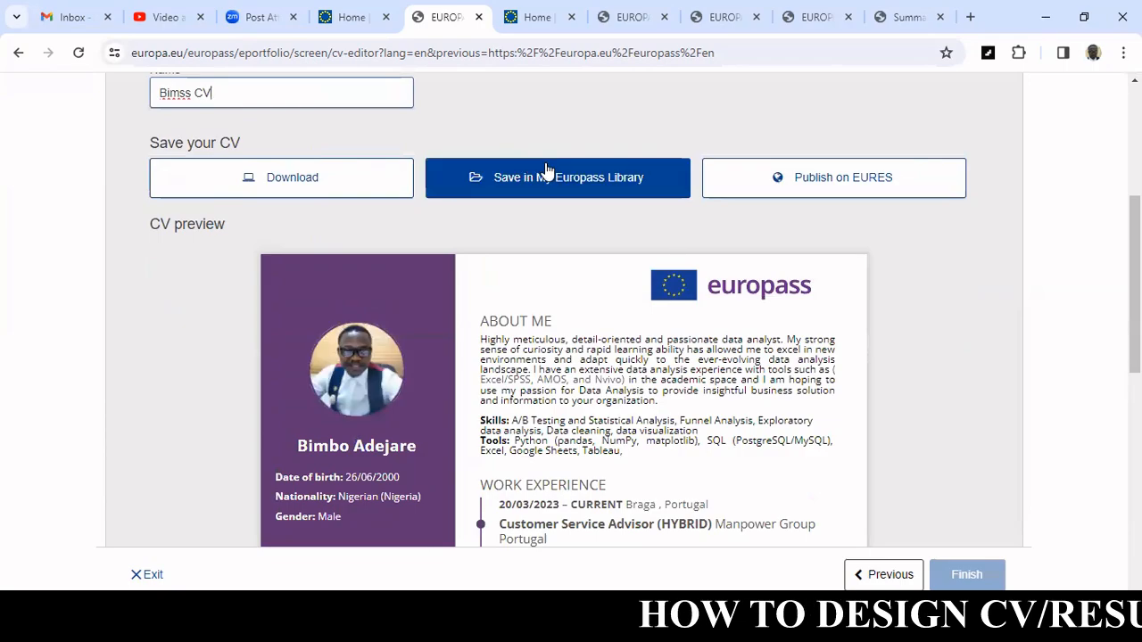
left_click(334, 185)
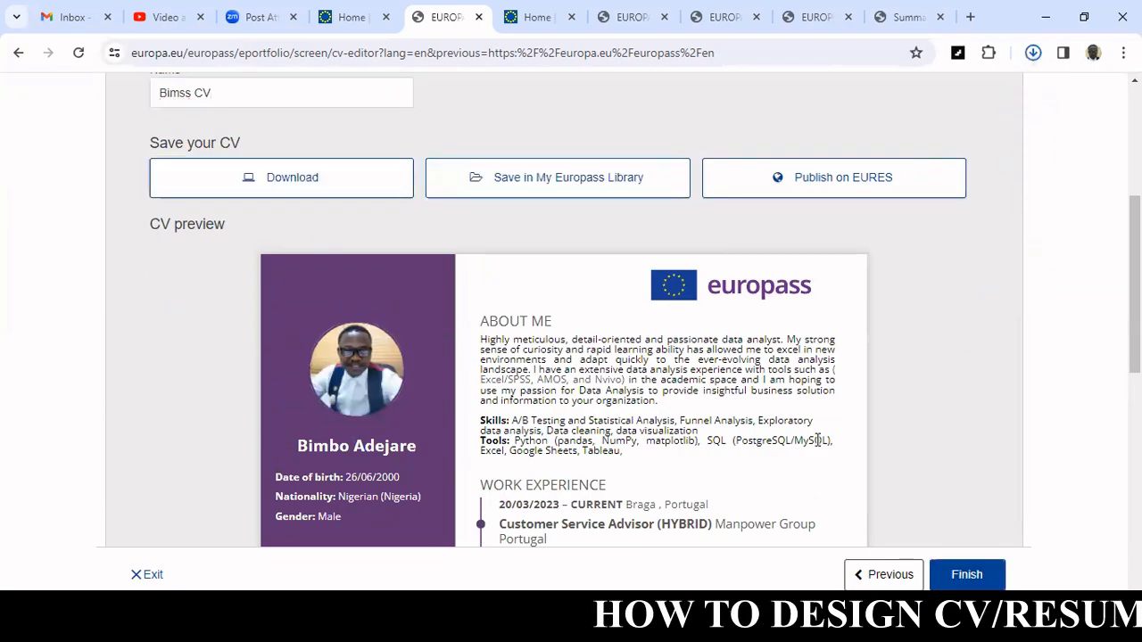
Scroll up and down through the CV preview to review the finished CV.
scroll(824, 558, "down", 1)
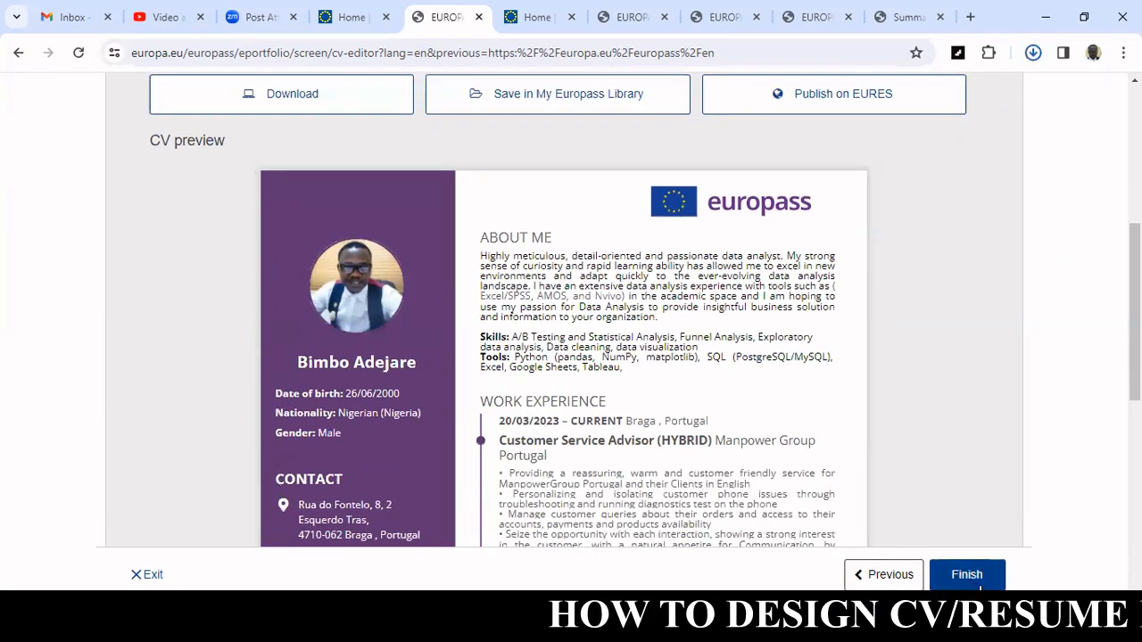
scroll(571, 343, "down", 8)
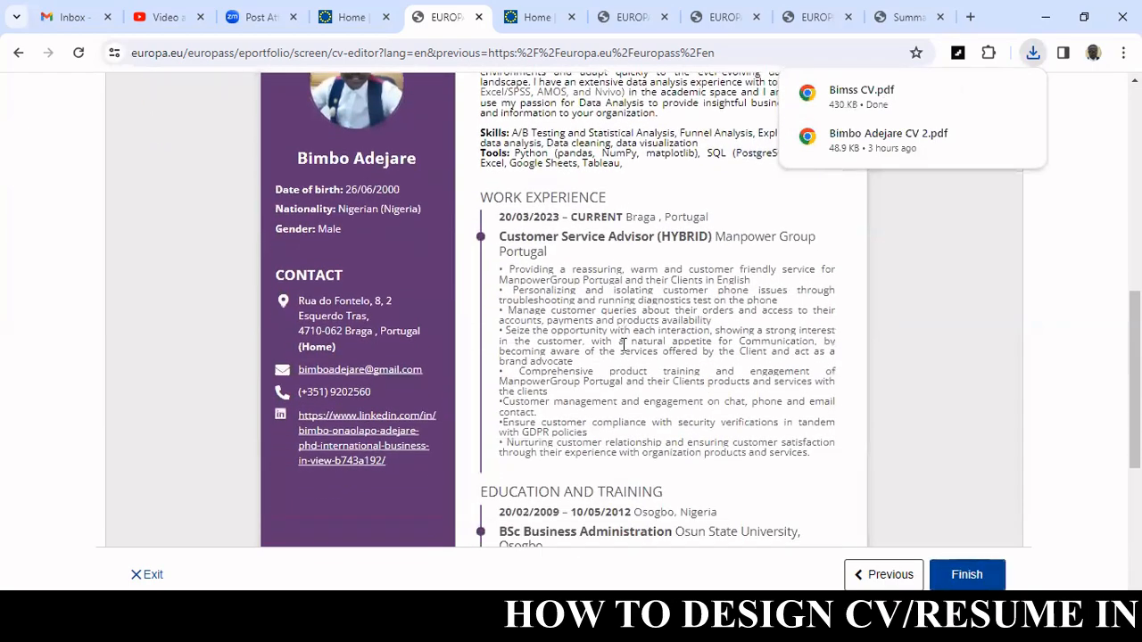
scroll(624, 345, "up", 10)
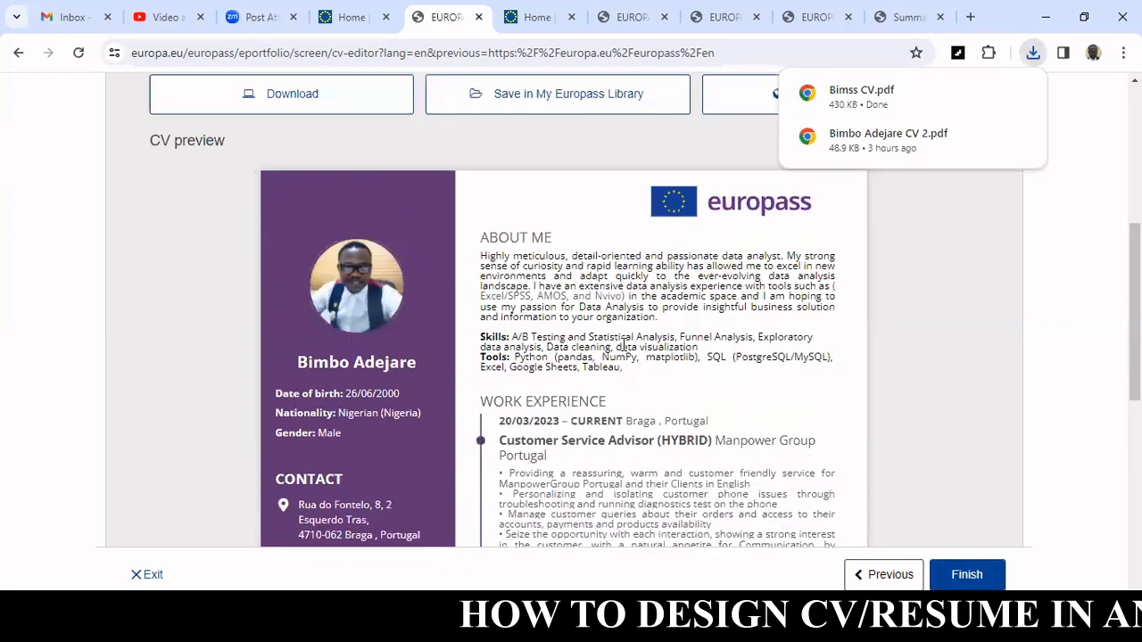
scroll(623, 344, "down", 1)
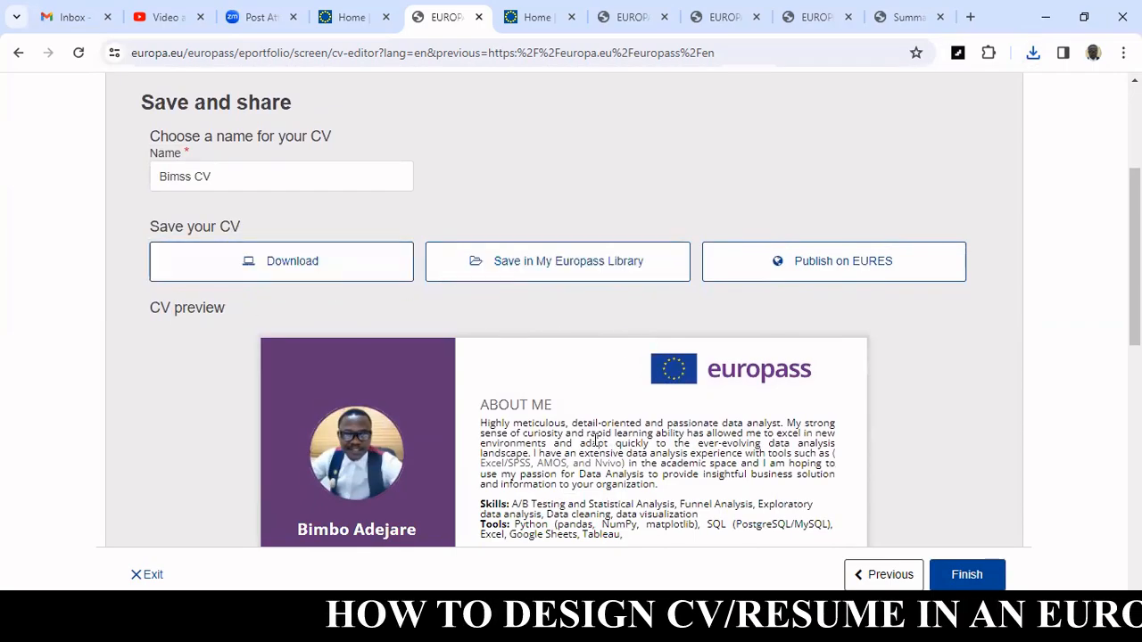
scroll(535, 240, "down", 2)
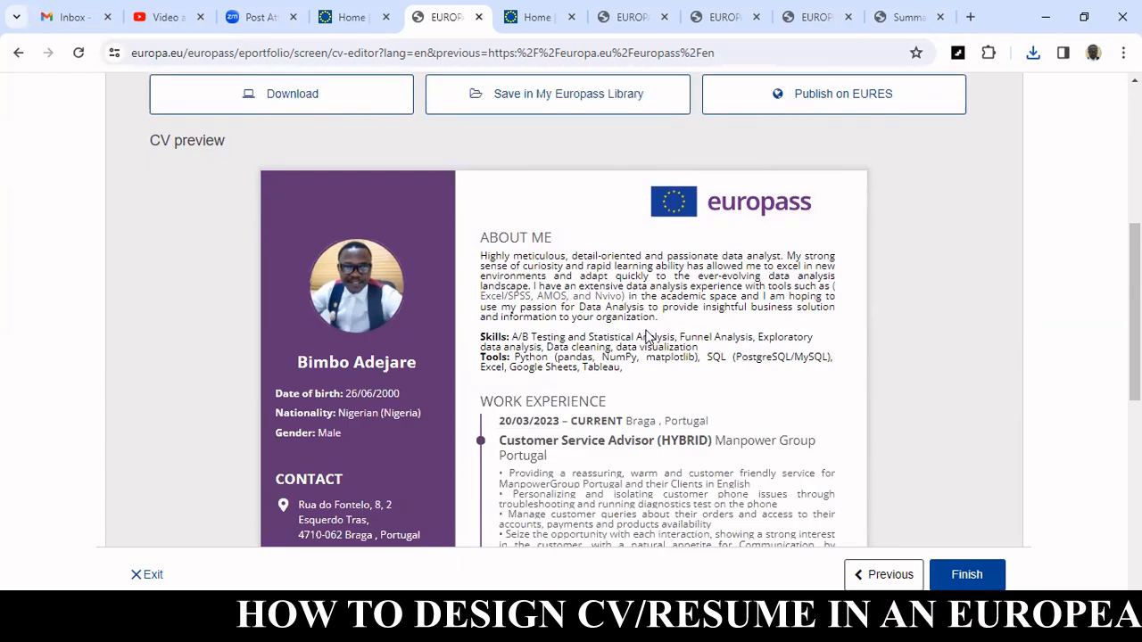
scroll(645, 341, "down", 1)
scroll(644, 341, "down", 7)
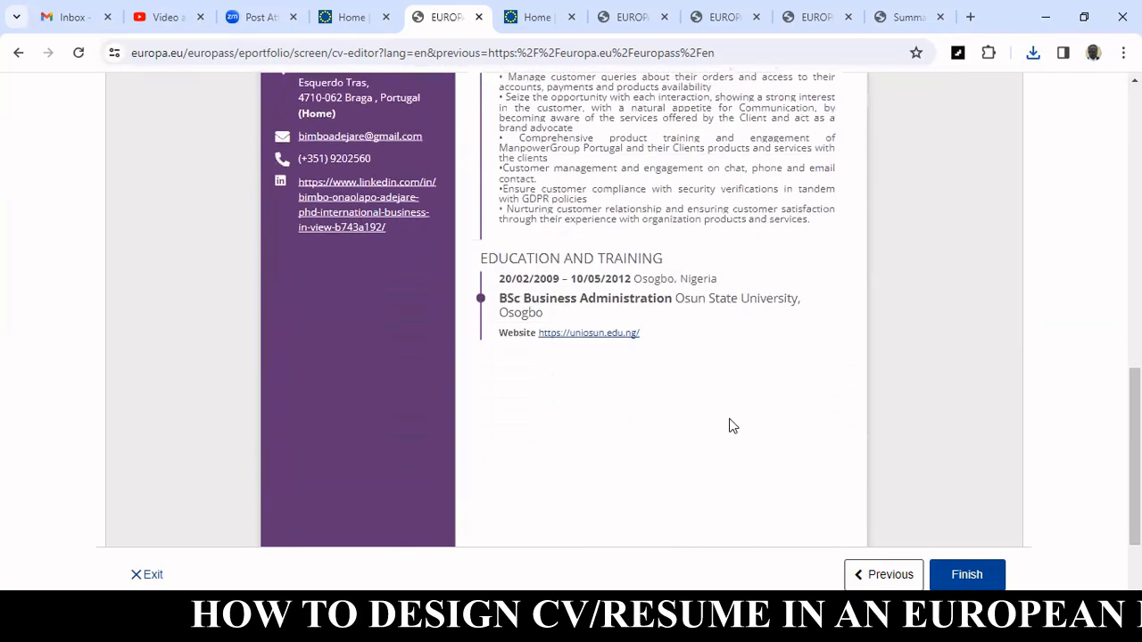
scroll(787, 443, "up", 15)
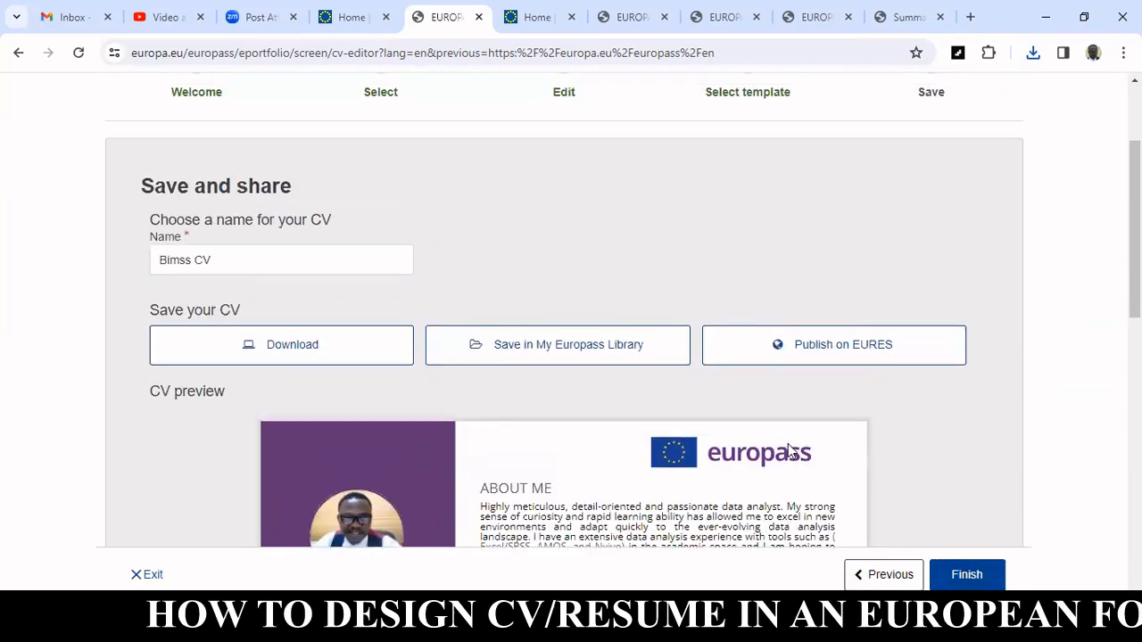
scroll(622, 306, "down", 5)
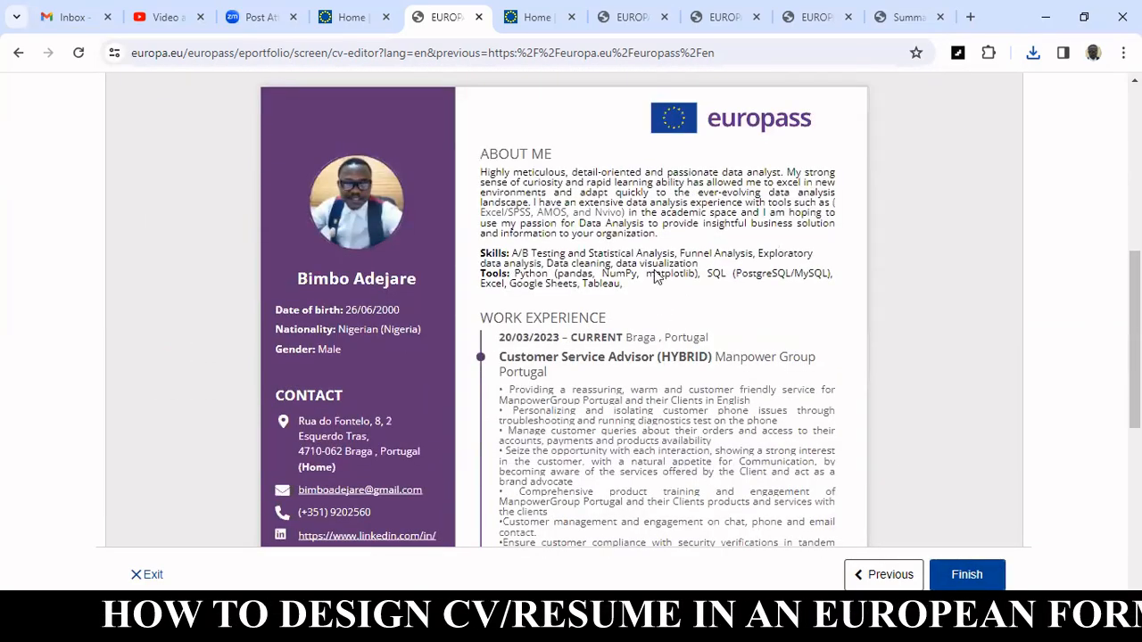
scroll(752, 348, "down", 1)
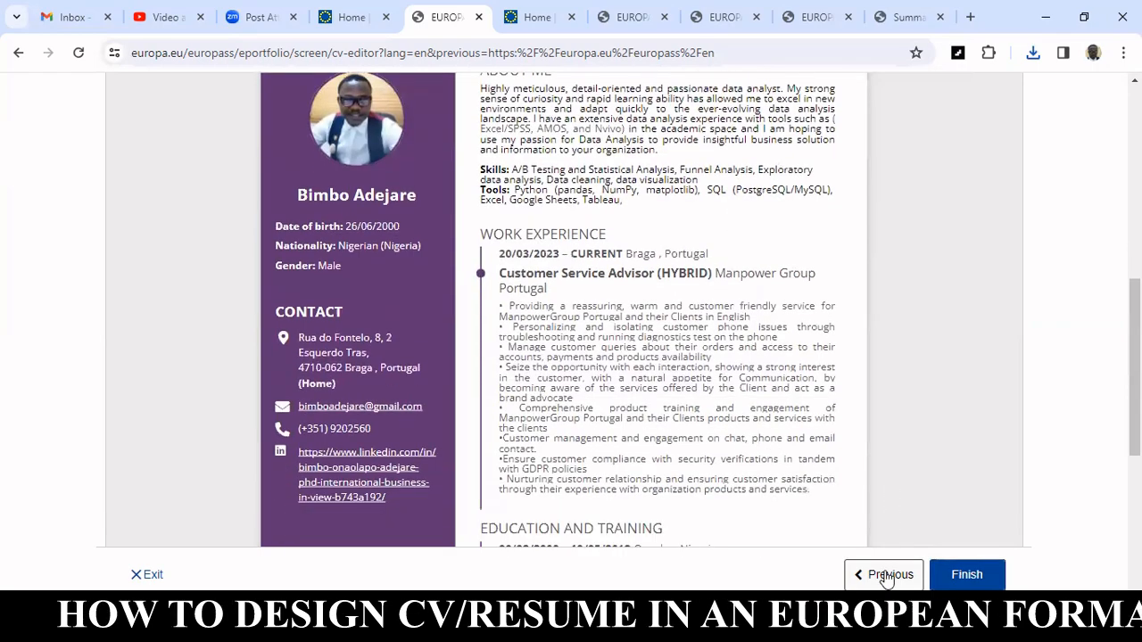
scroll(631, 446, "up", 15)
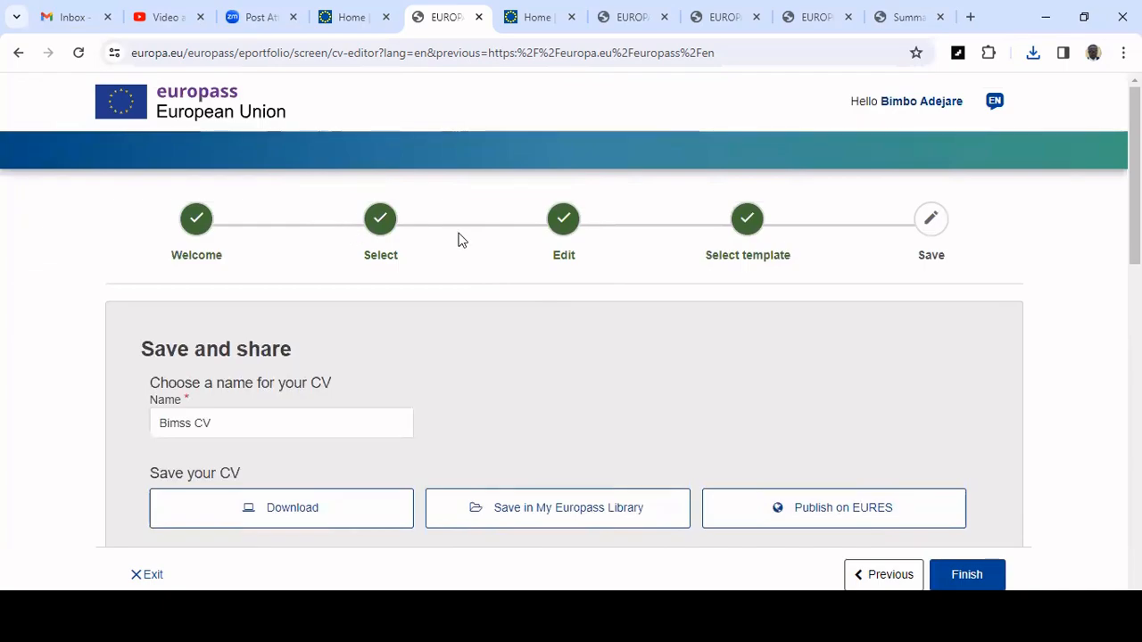
scroll(639, 335, "down", 15)
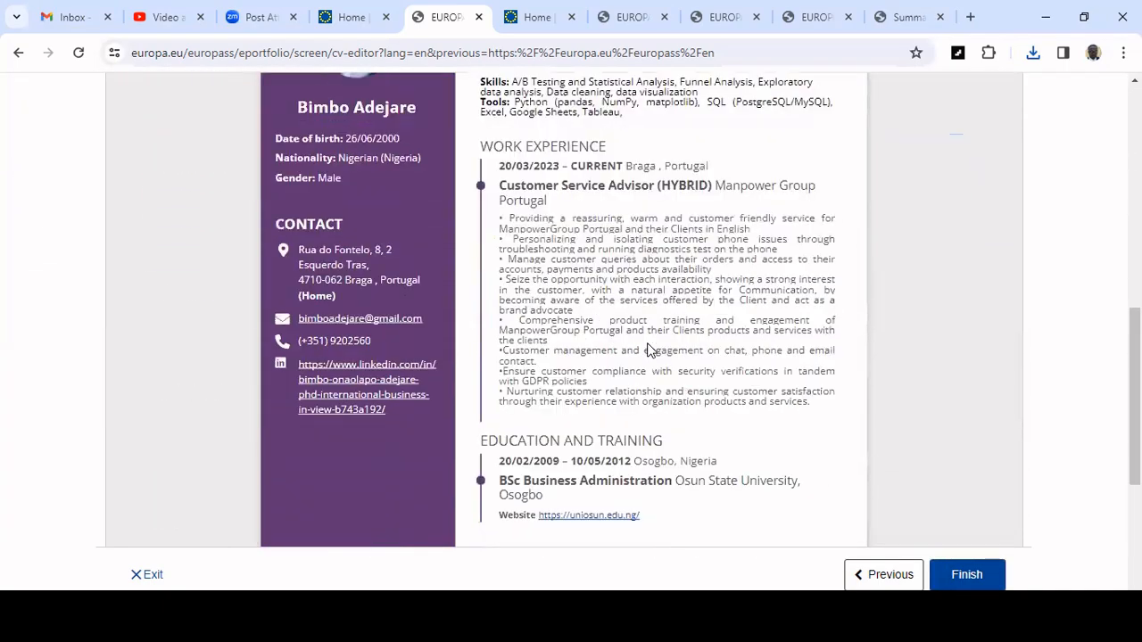
scroll(649, 350, "up", 10)
scroll(650, 351, "down", 5)
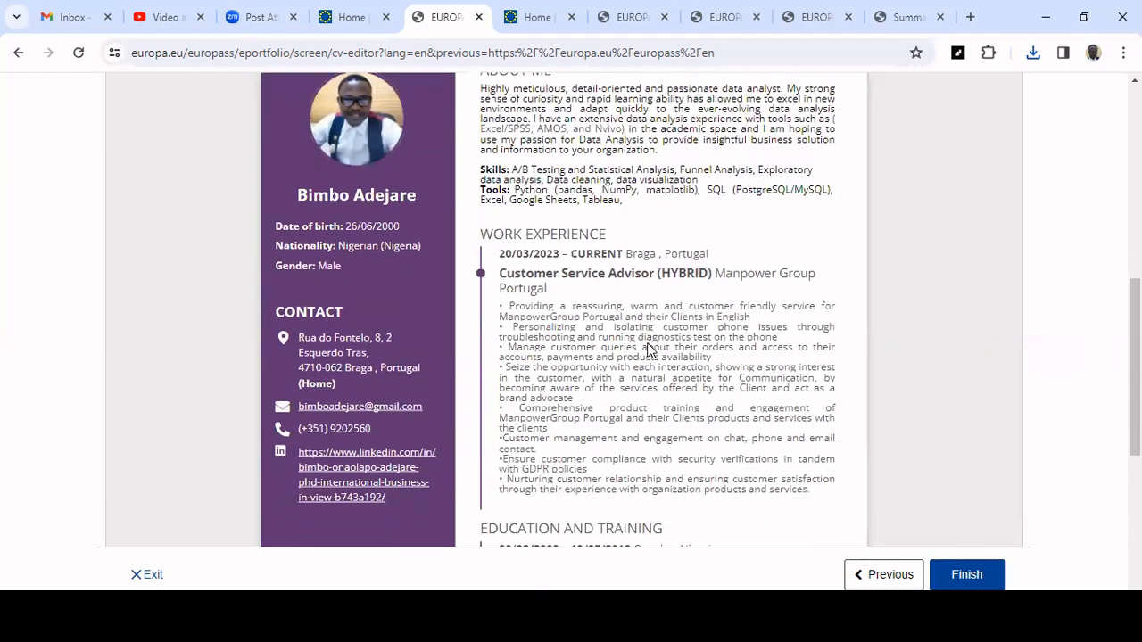
scroll(649, 351, "up", 8)
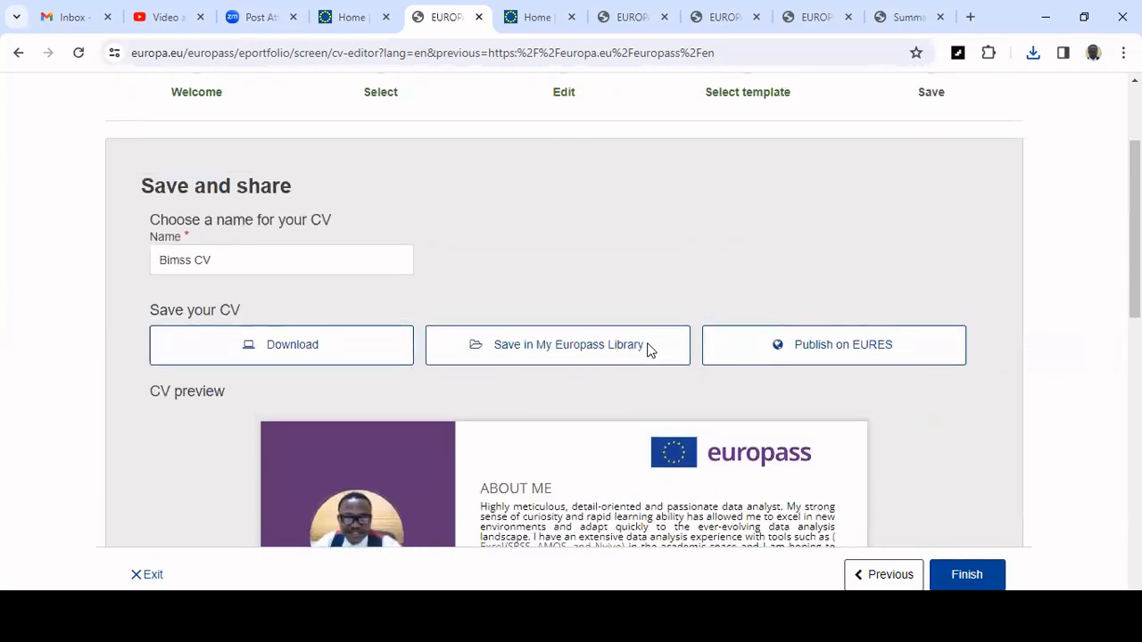
scroll(650, 351, "up", 1)
scroll(650, 350, "down", 4)
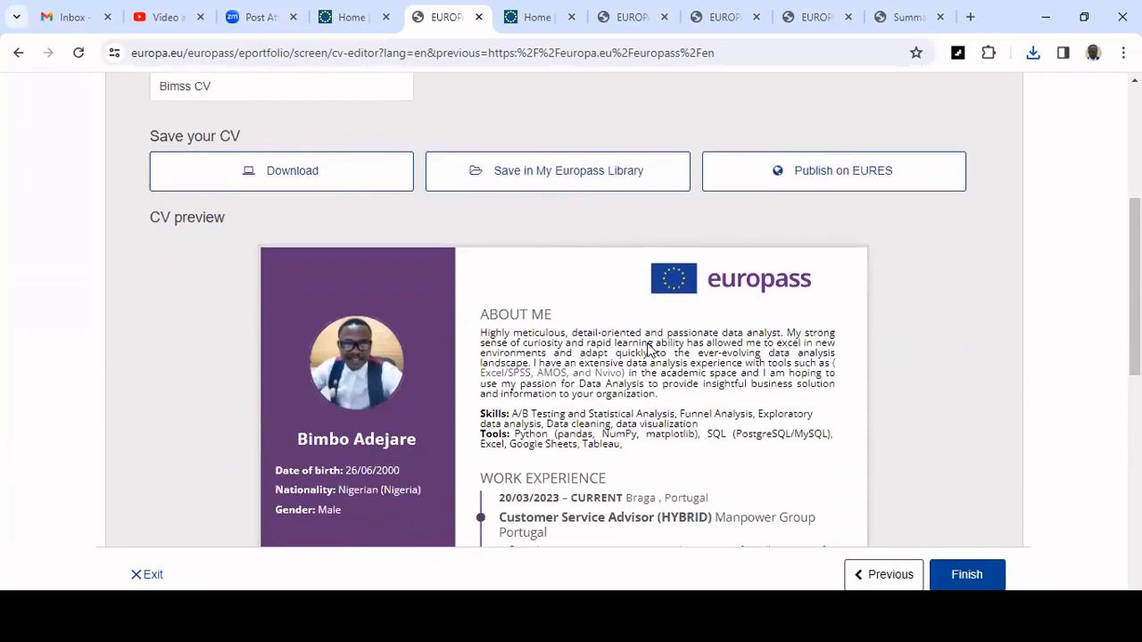
scroll(649, 351, "up", 5)
scroll(649, 351, "down", 5)
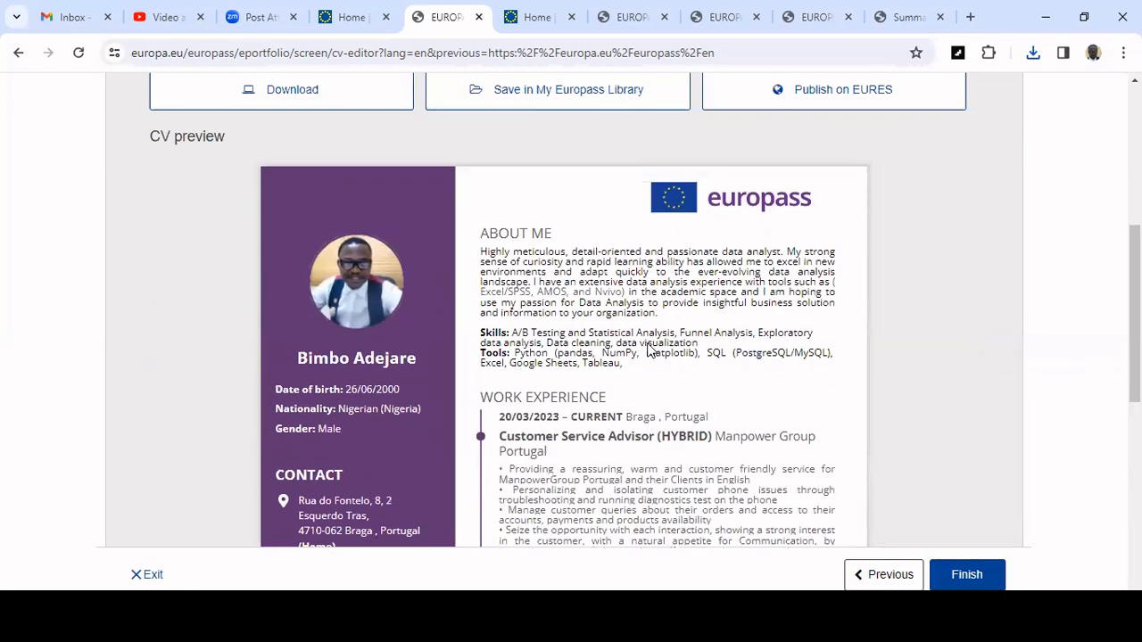